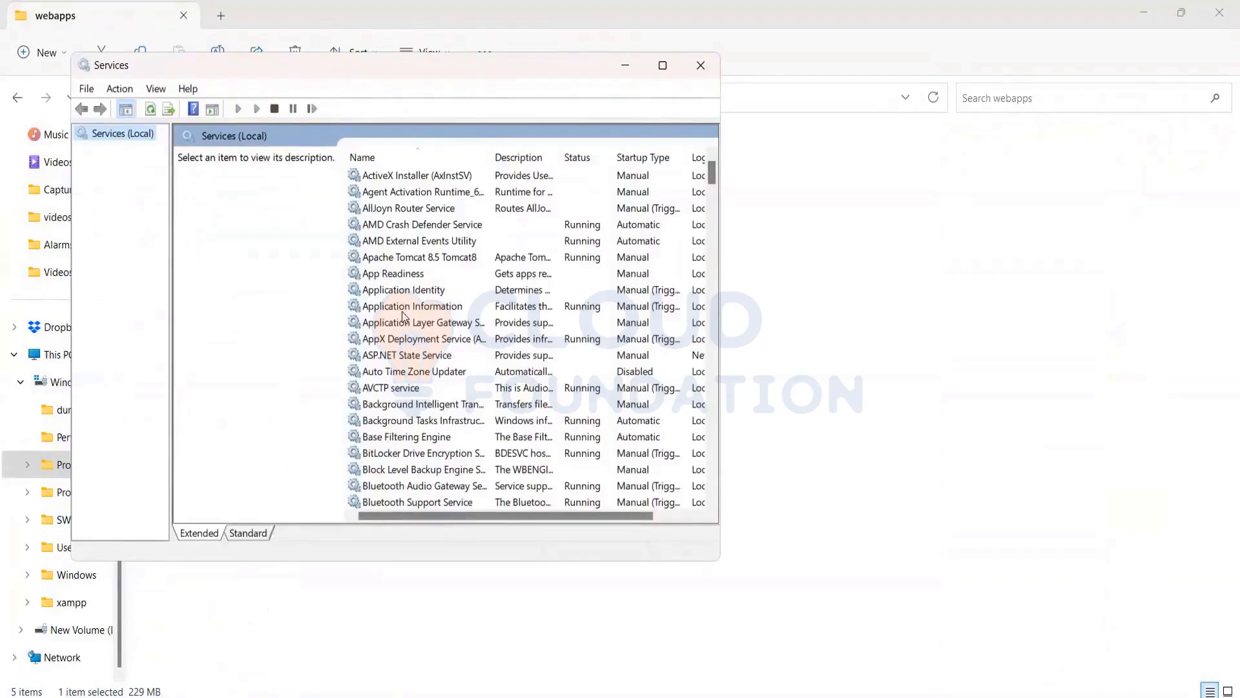
Select the Apache Tomcat 8.5 Tomcat8 service in the services list, leave it running, and return to the webapps folder
{"action": "left_click", "coordinate": [395, 261]}
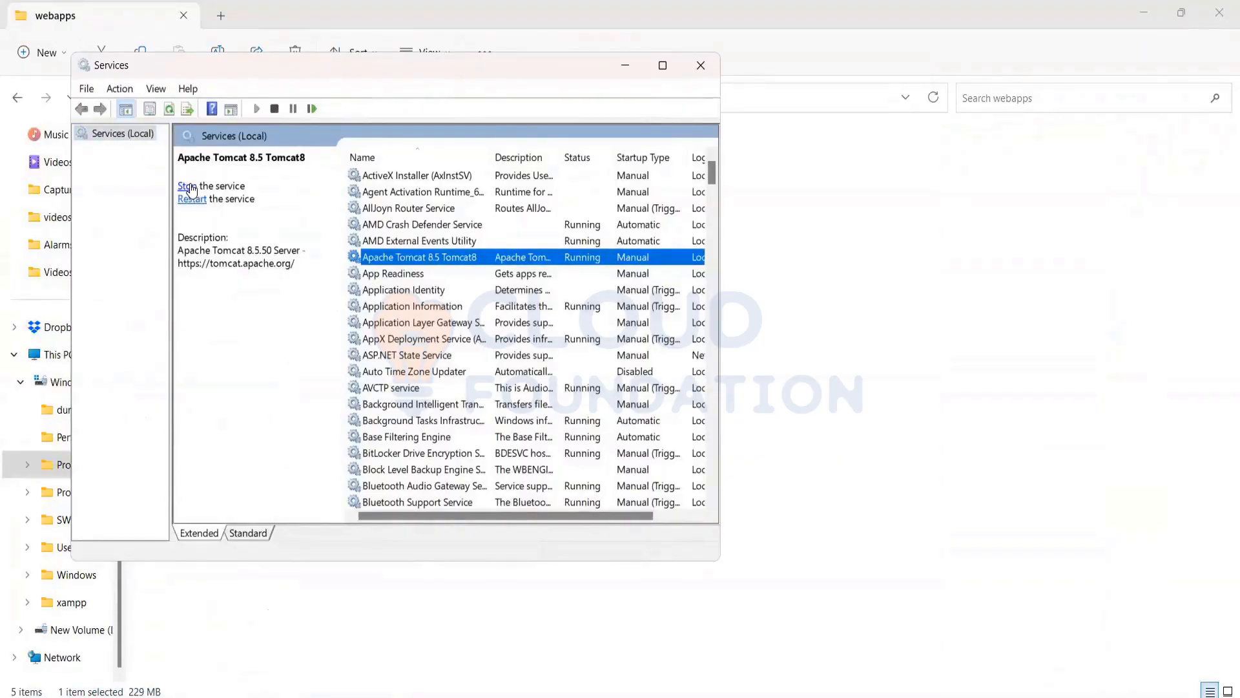
{"action": "left_click", "coordinate": [625, 66]}
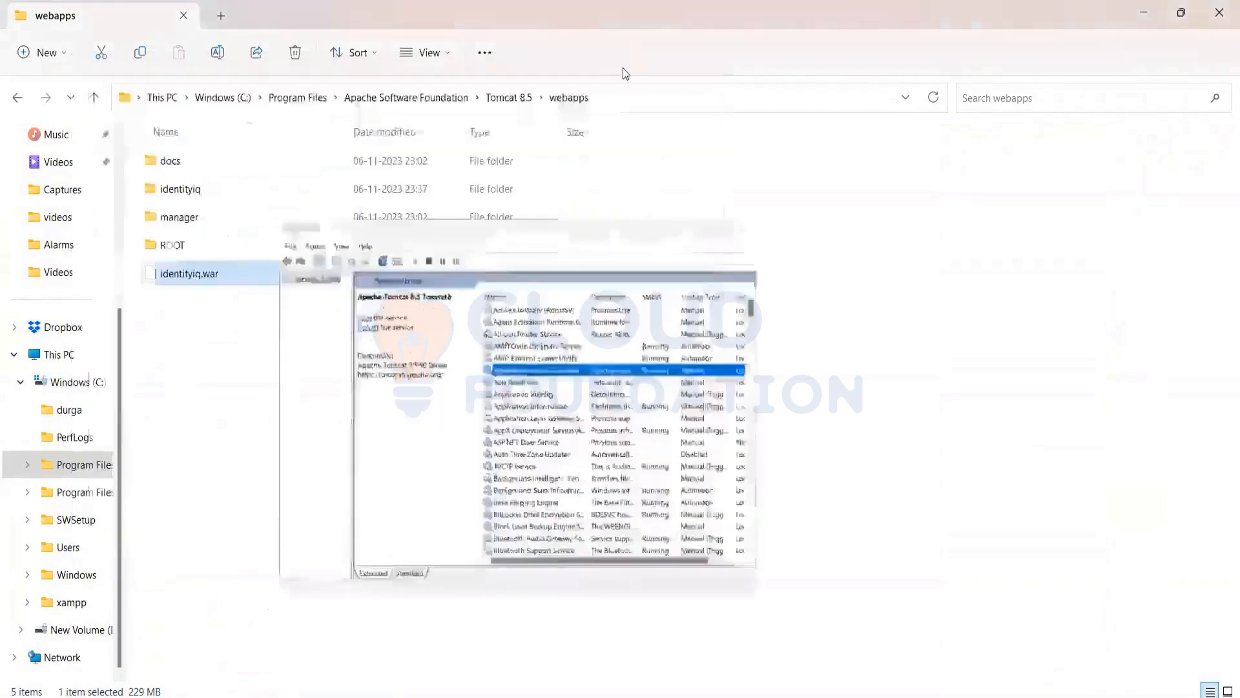
{"action": "left_click", "coordinate": [330, 397]}
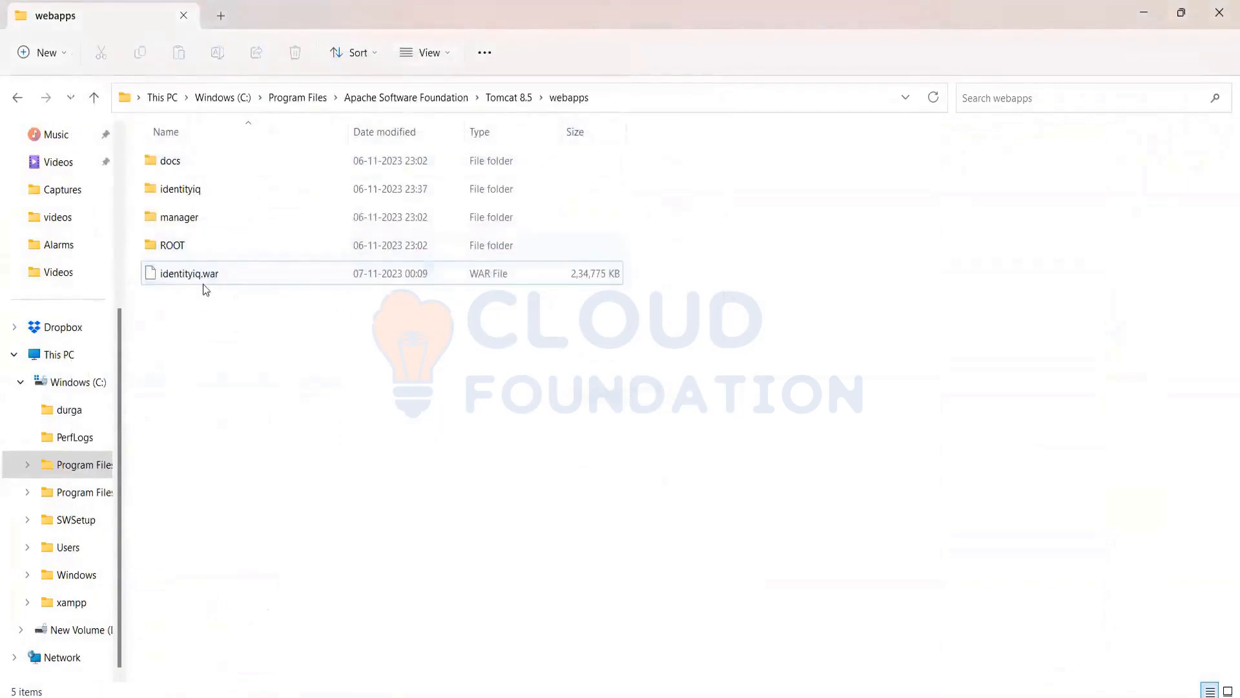
Try to permanently delete the identityiq folder from Tomcat's webapps folder
{"action": "left_click", "coordinate": [203, 283]}
{"action": "left_click", "coordinate": [204, 193]}
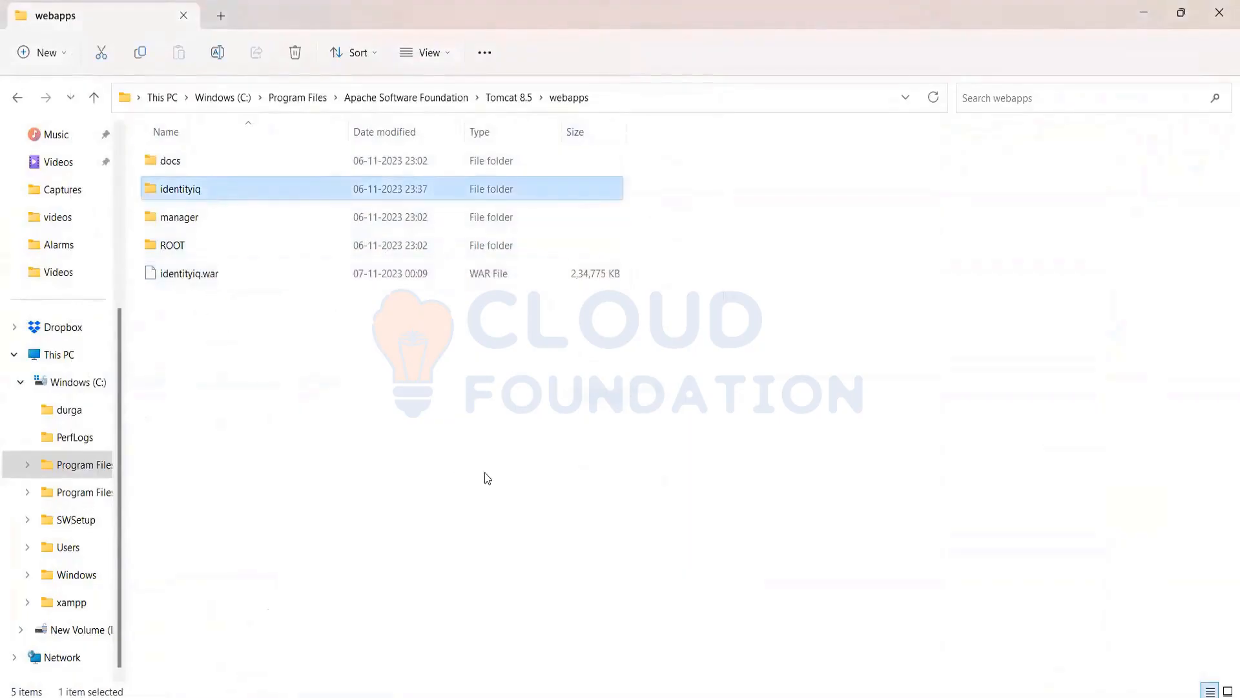
{"action": "key", "text": "shift+Delete"}
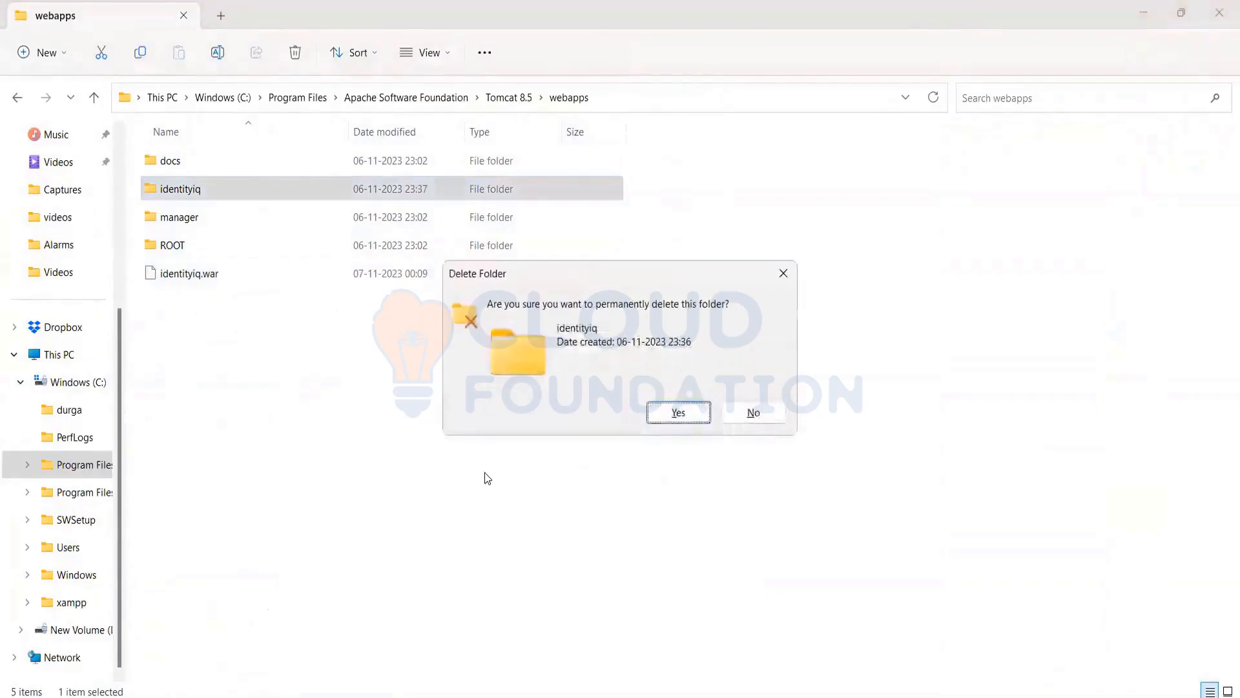
{"action": "key", "text": "Return"}
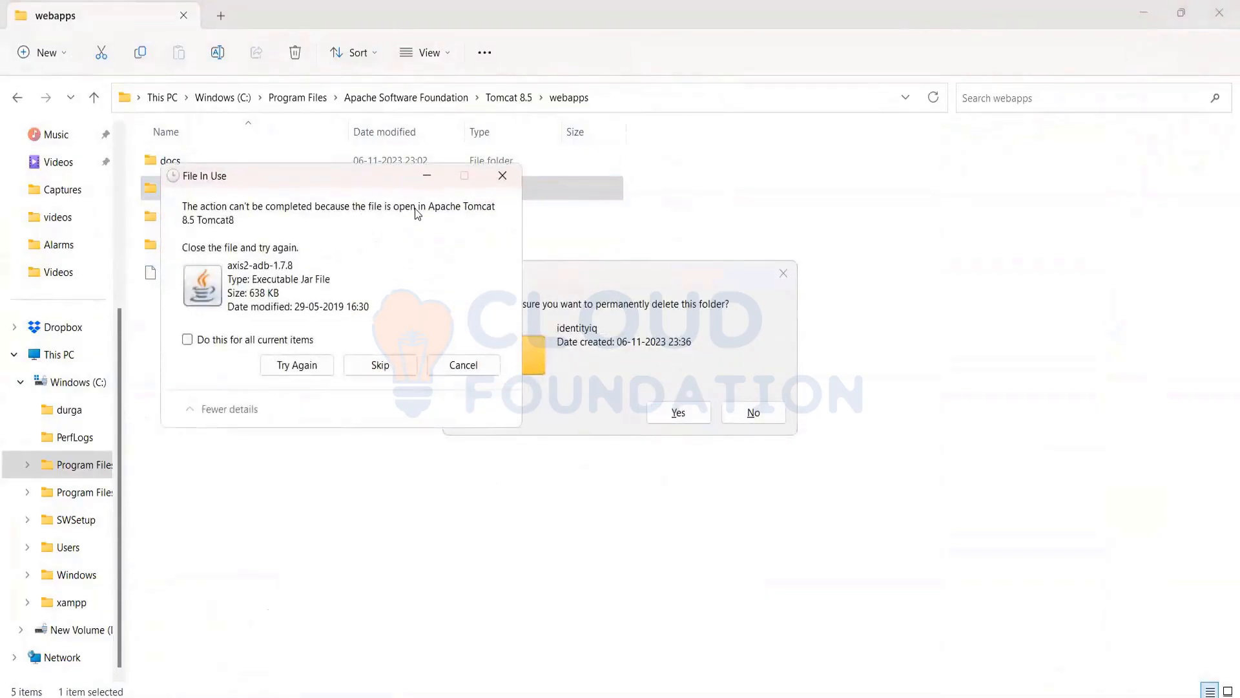
{"action": "left_click", "coordinate": [456, 365]}
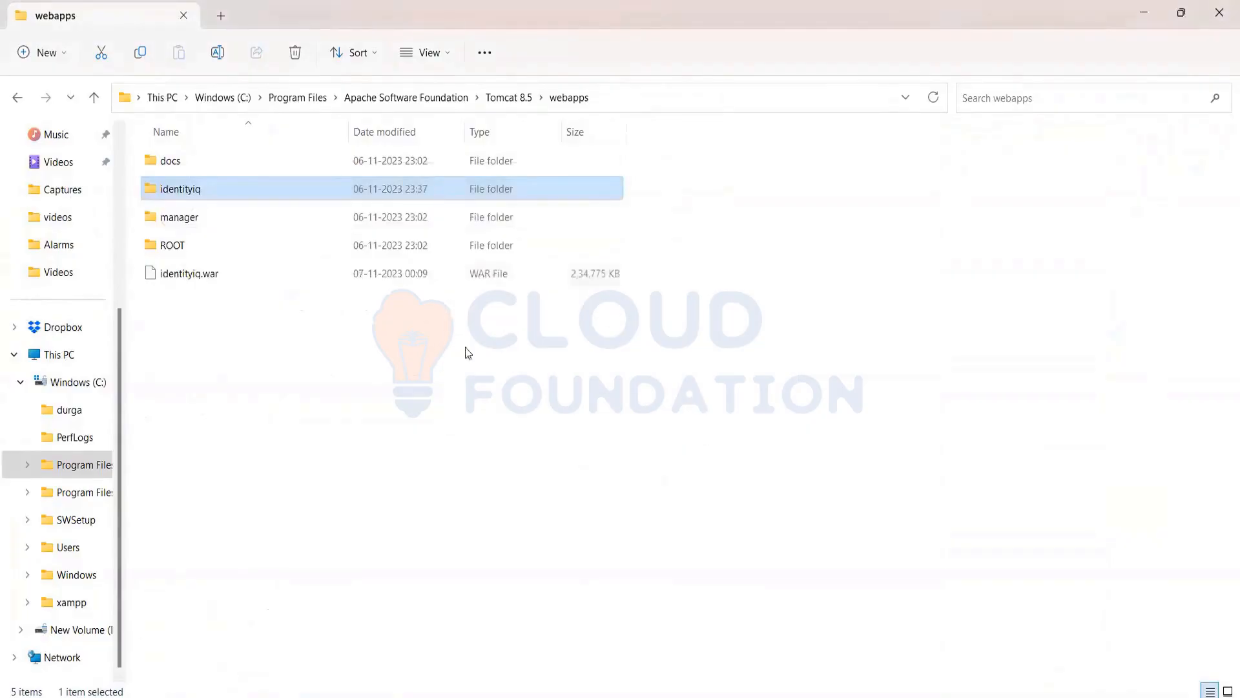
Permanently delete the identityiq.war file from the webapps folder
{"action": "left_click", "coordinate": [235, 273]}
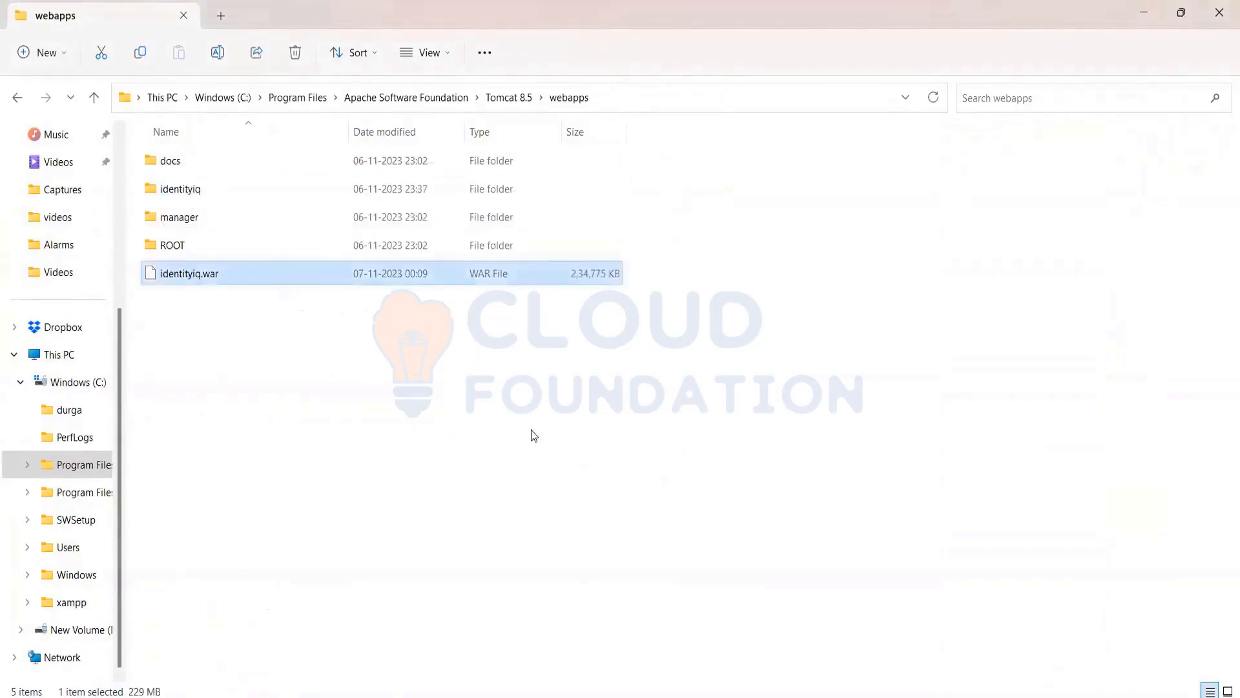
{"action": "key", "text": "shift+Delete"}
{"action": "key", "text": "Return"}
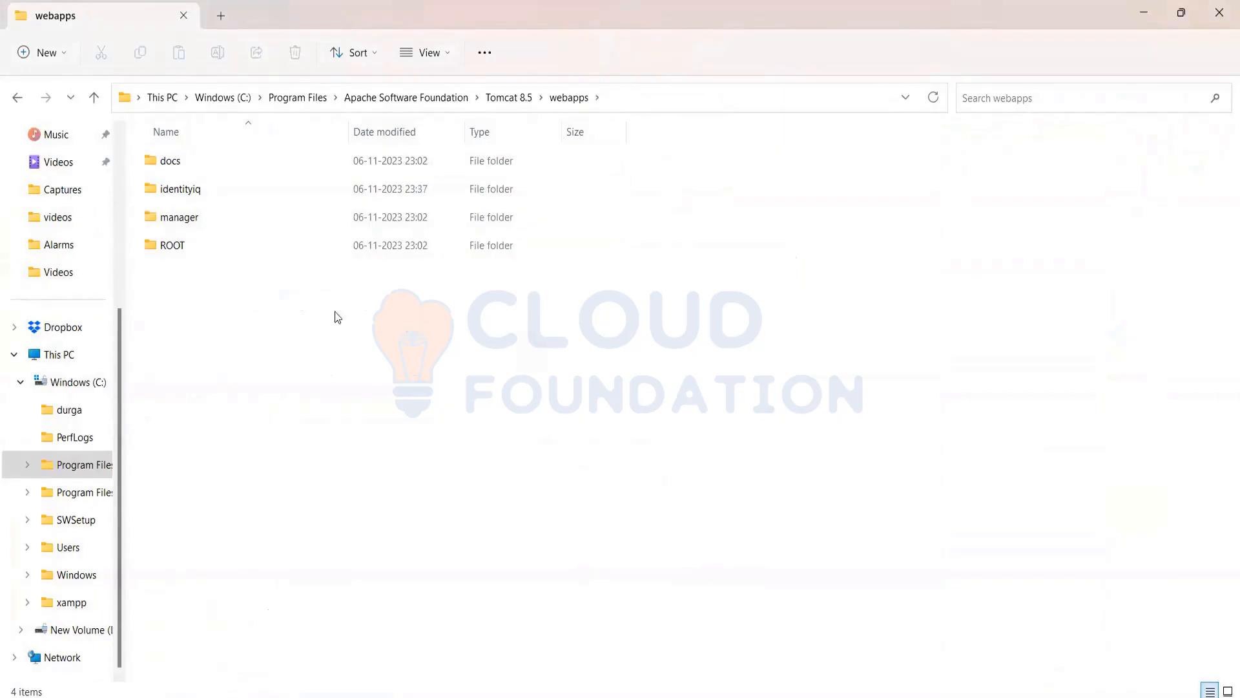
Stop the Apache Tomcat 8.5 Tomcat8 service in Windows Services and return to the webapps folder
{"action": "left_click", "coordinate": [191, 196]}
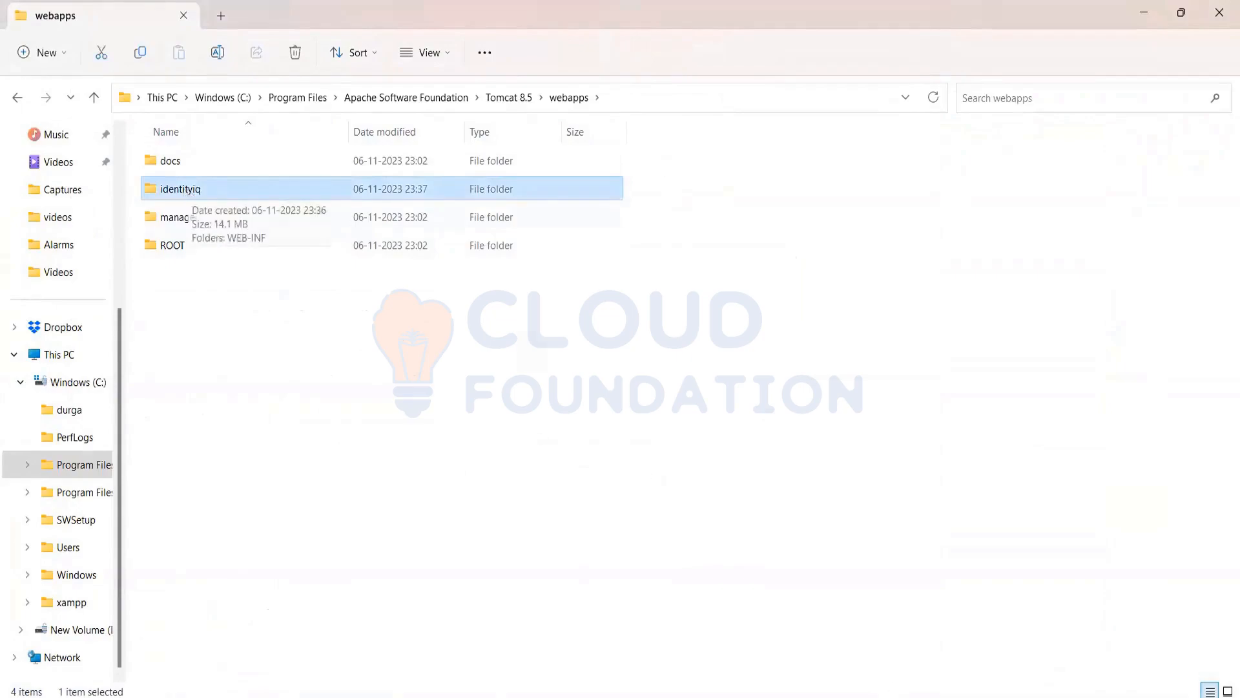
{"action": "left_click", "coordinate": [643, 693]}
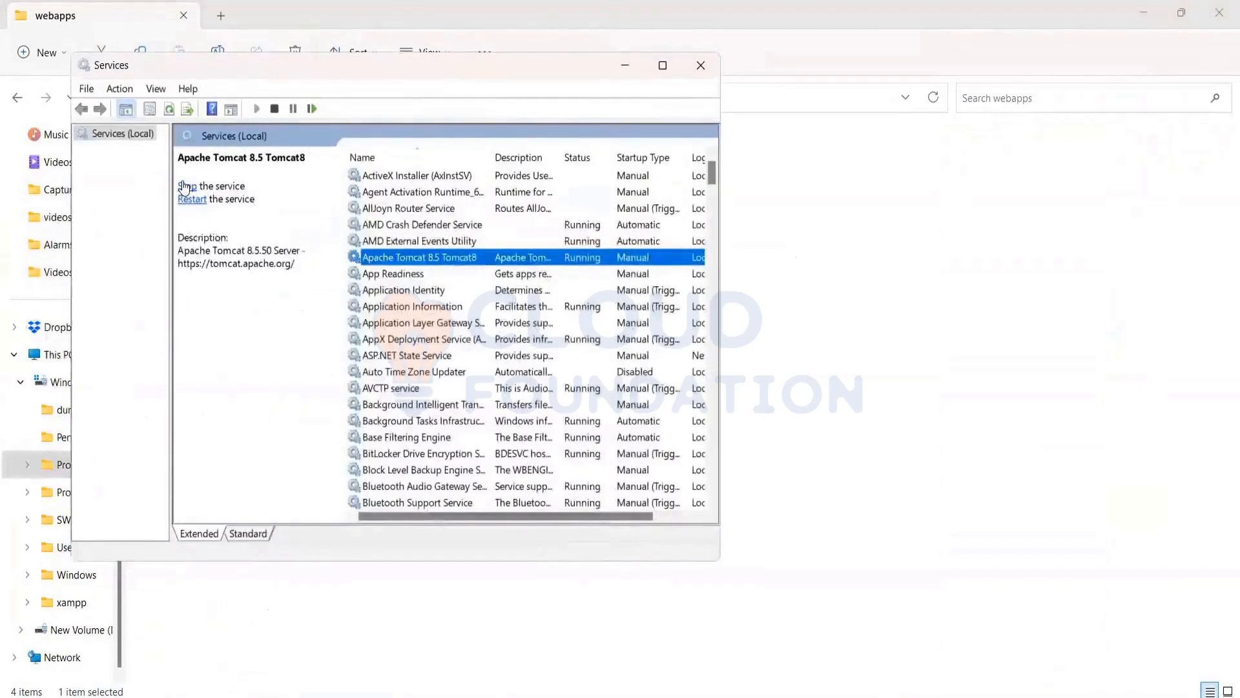
{"action": "left_click", "coordinate": [185, 186]}
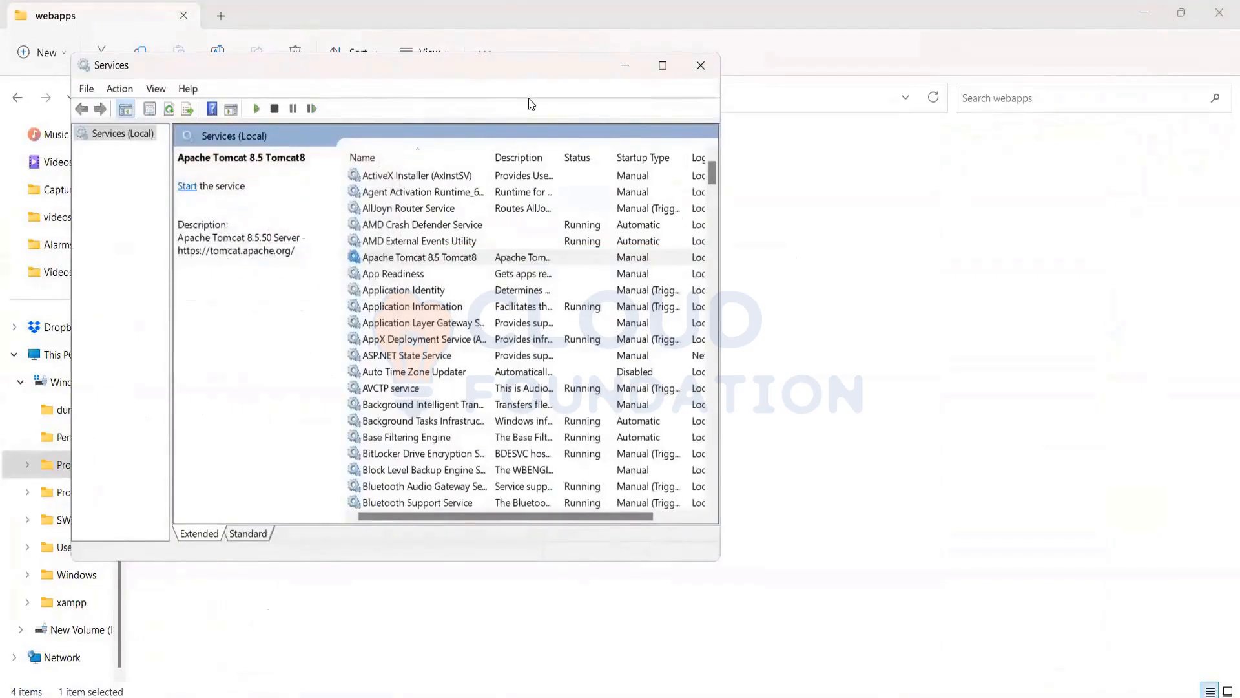
{"action": "left_click", "coordinate": [612, 71]}
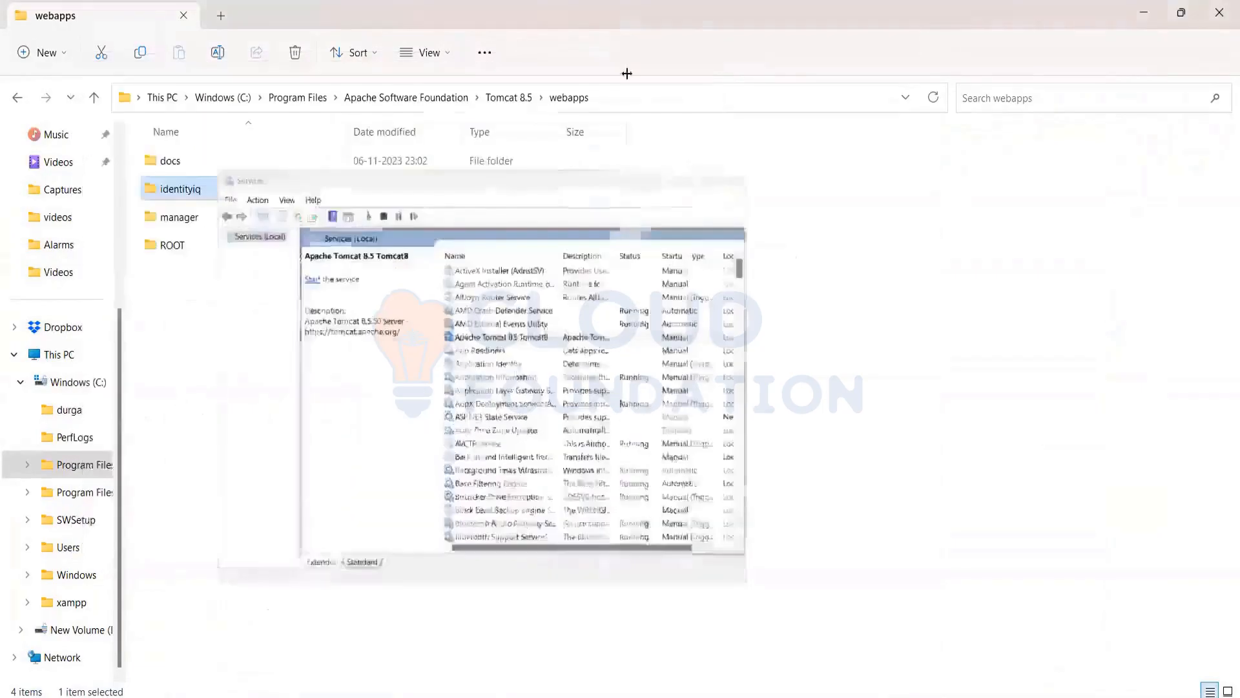
Permanently delete the identityiq folder from the webapps folder
{"action": "left_click", "coordinate": [165, 194]}
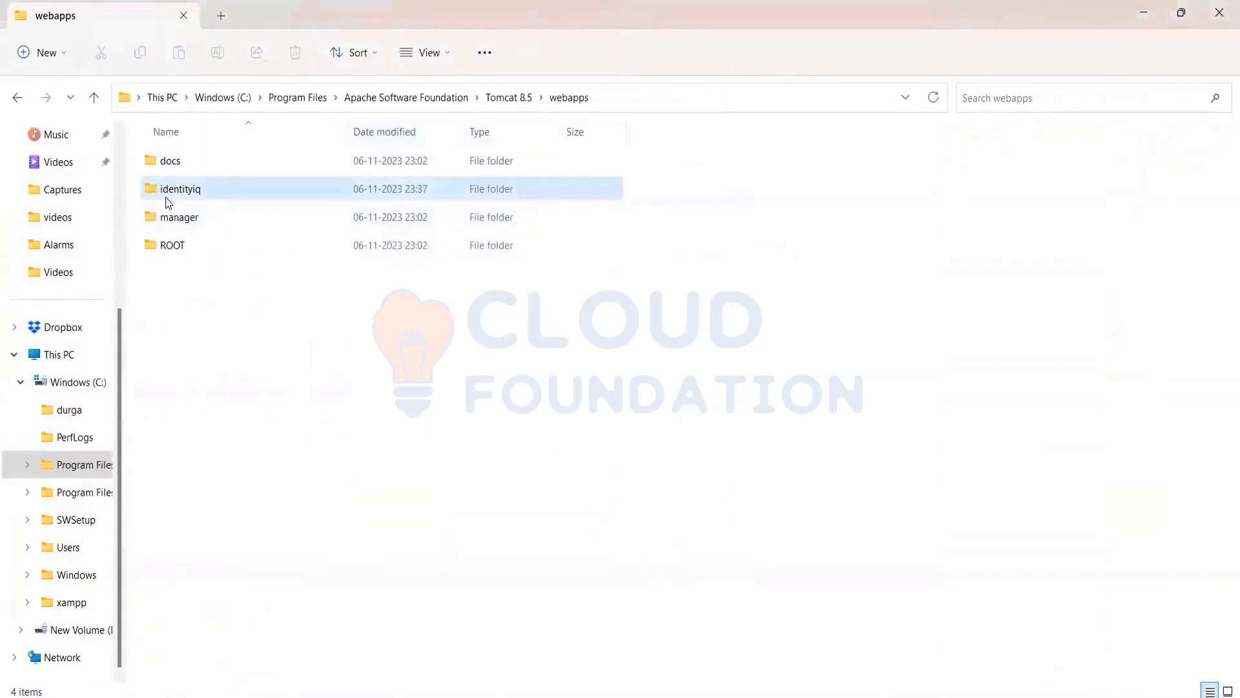
{"action": "key", "text": "shift+Delete"}
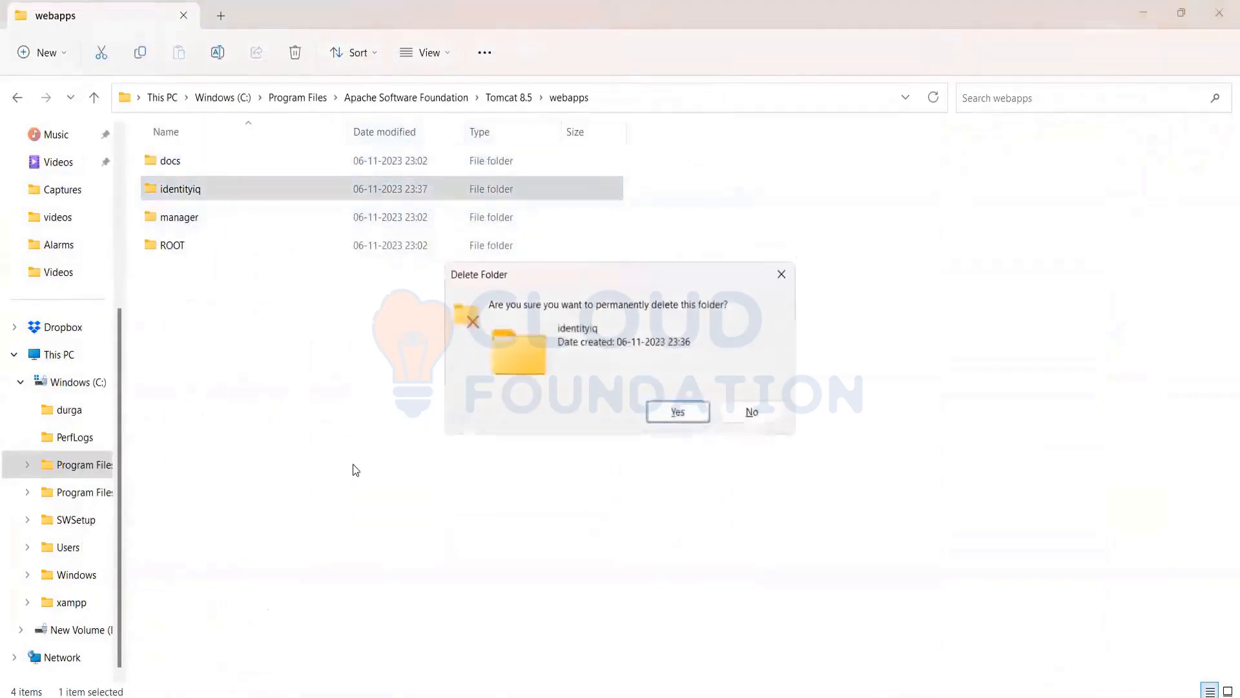
{"action": "key", "text": "Return"}
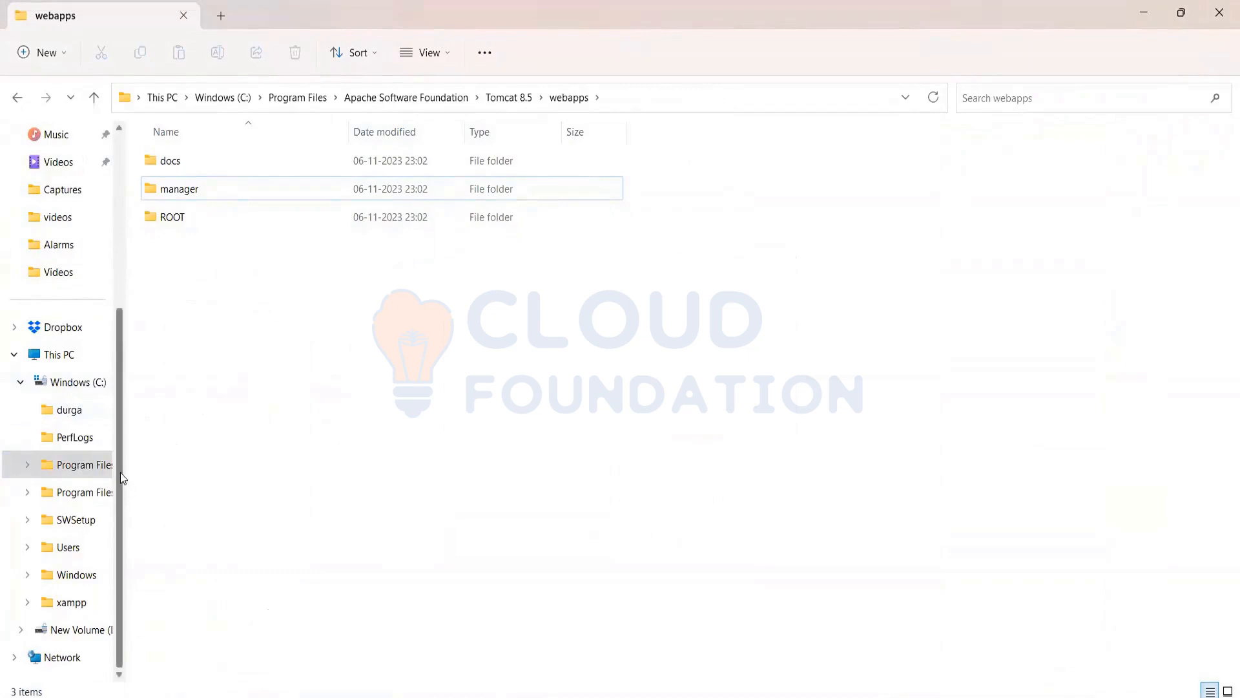
Copy the identityiq.war file from the Sailpoint Package archive in Downloads
{"action": "left_click_drag", "start_coordinate": [120, 471], "coordinate": [116, 320]}
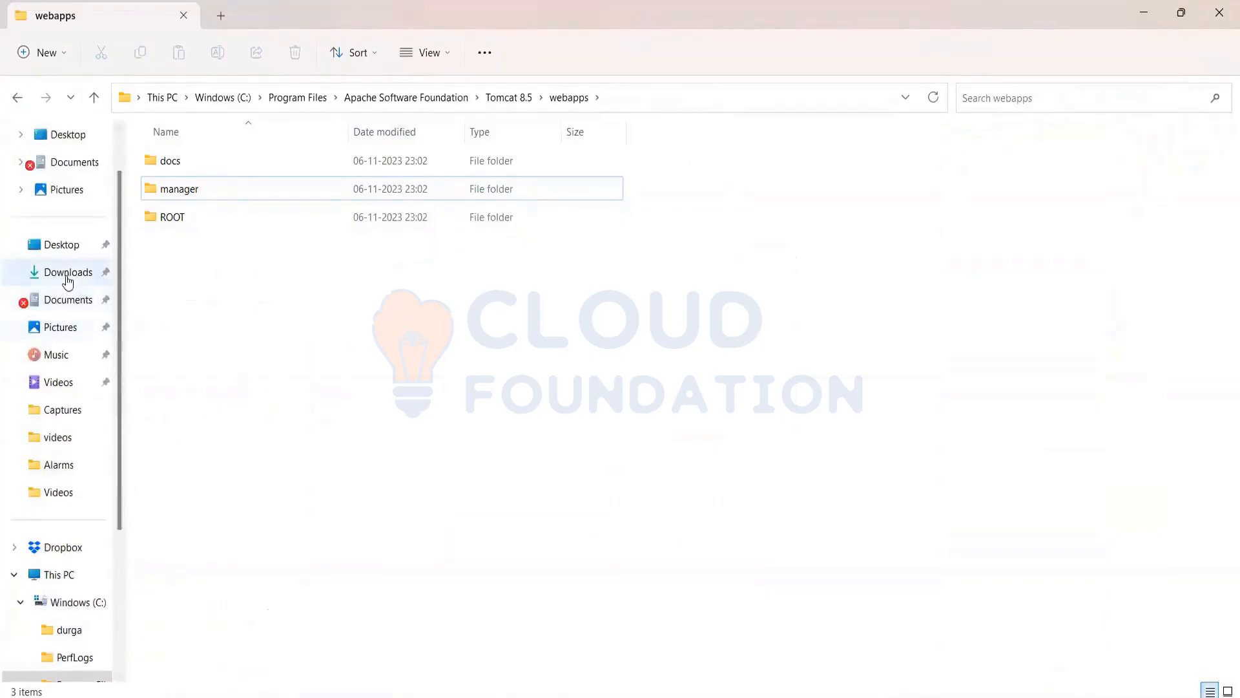
{"action": "left_click", "coordinate": [72, 274]}
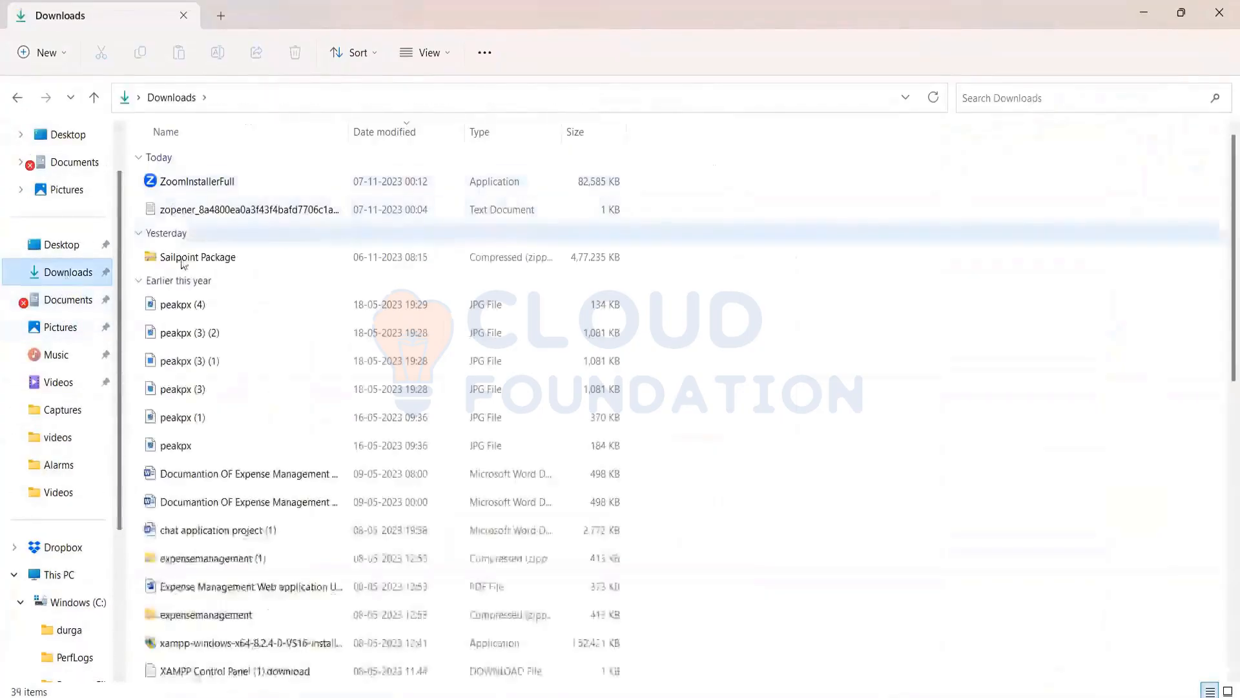
{"action": "double_click", "coordinate": [194, 257]}
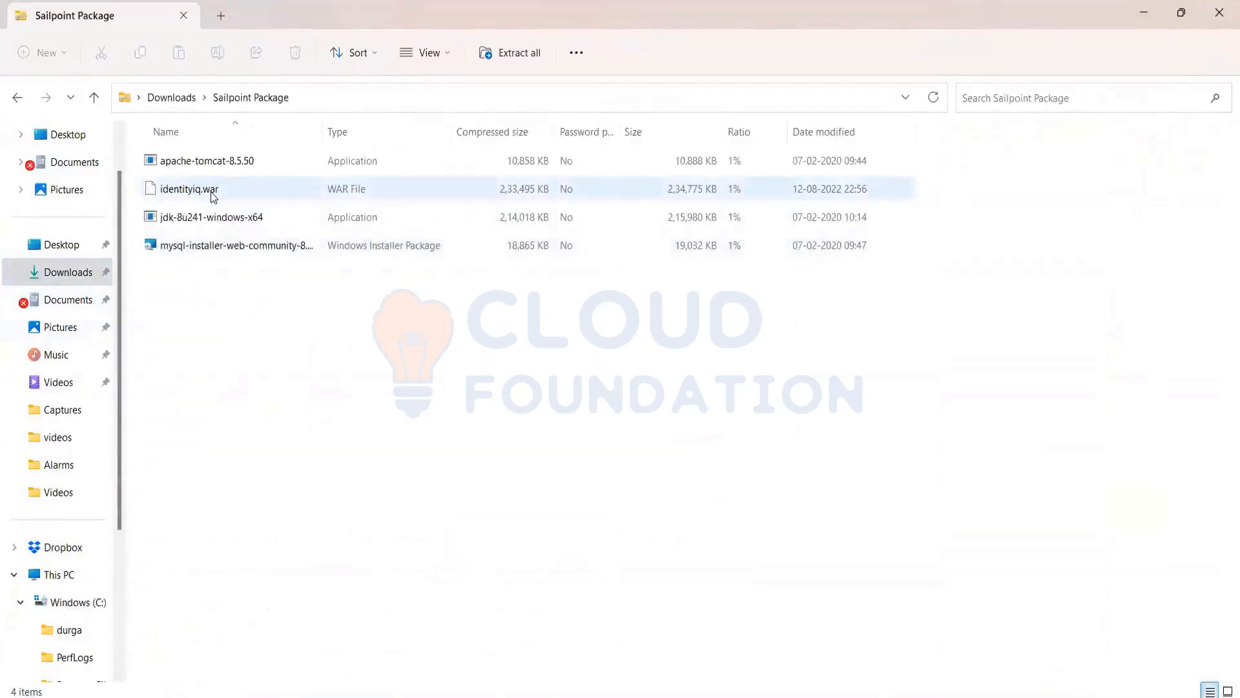
{"action": "left_click", "coordinate": [212, 196]}
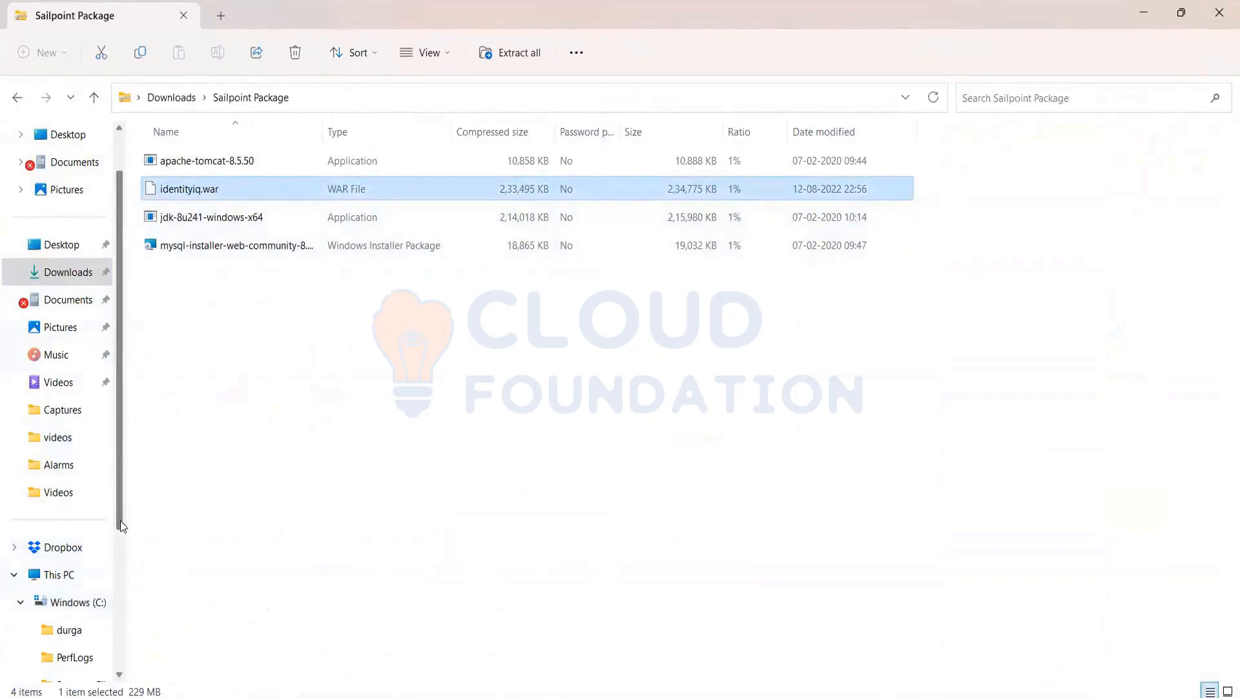
Paste identityiq.war into the webapps folder of Tomcat 8.5, under Apache Software Foundation in Program Files
{"action": "left_click_drag", "start_coordinate": [119, 514], "coordinate": [120, 592]}
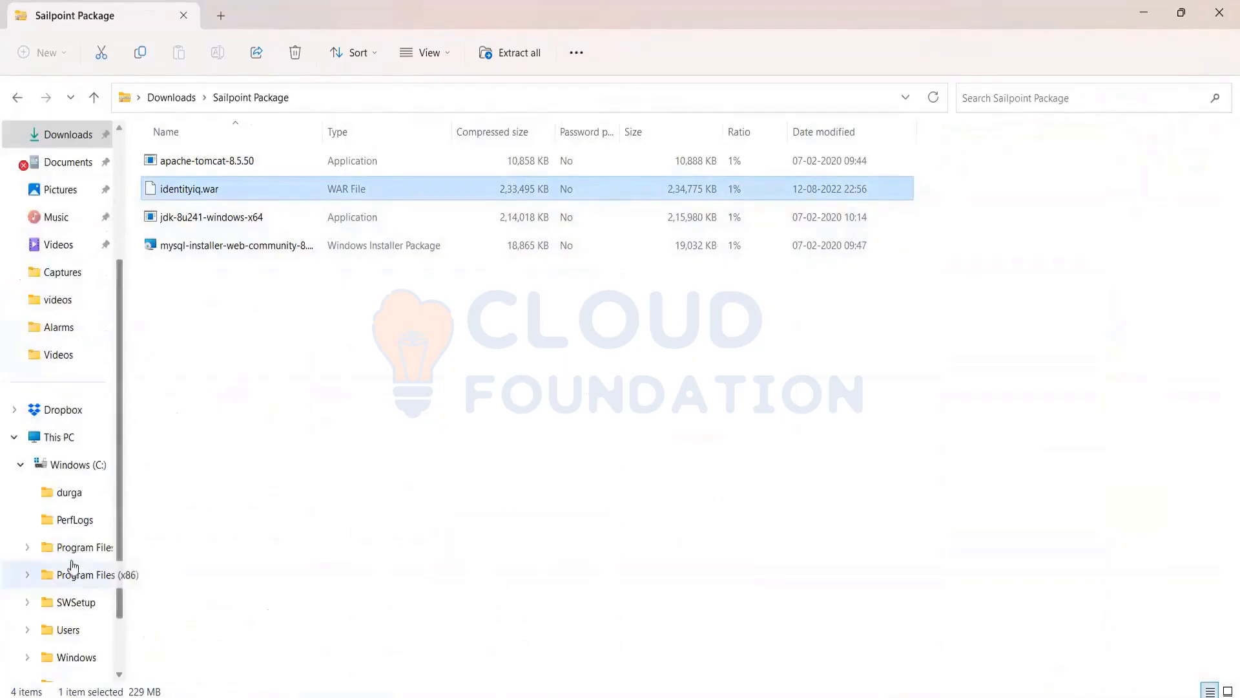
{"action": "left_click", "coordinate": [29, 548]}
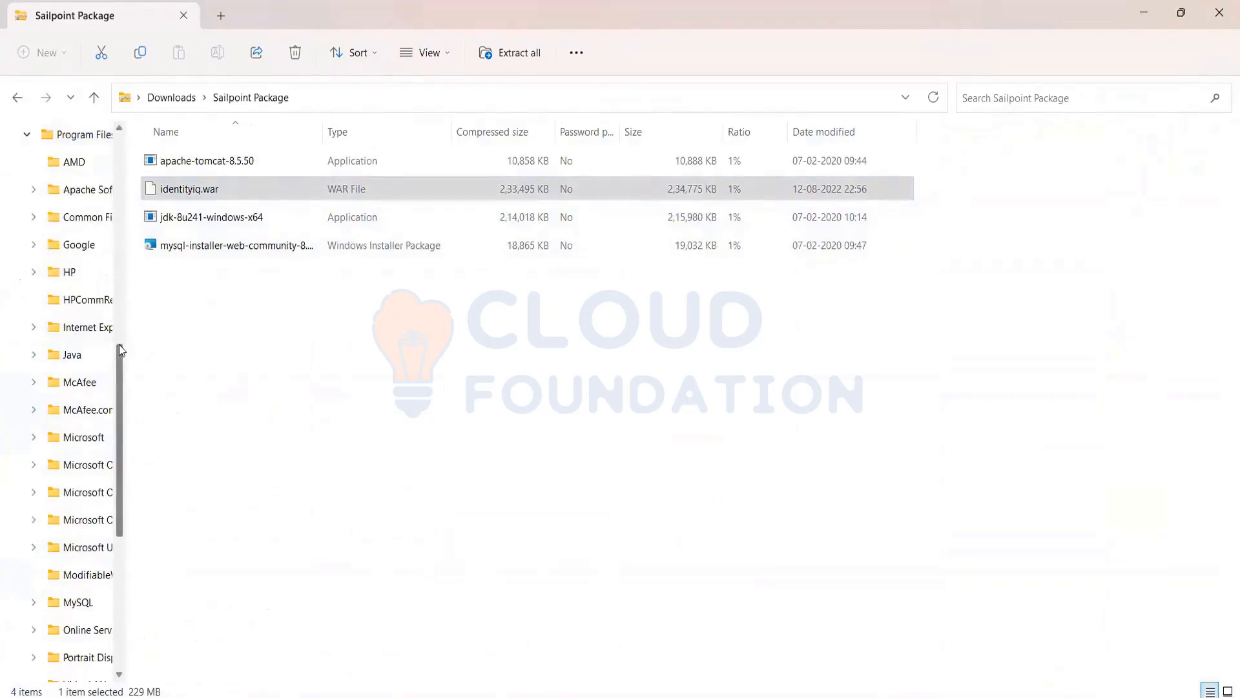
{"action": "left_click_drag", "start_coordinate": [119, 344], "coordinate": [120, 315]}
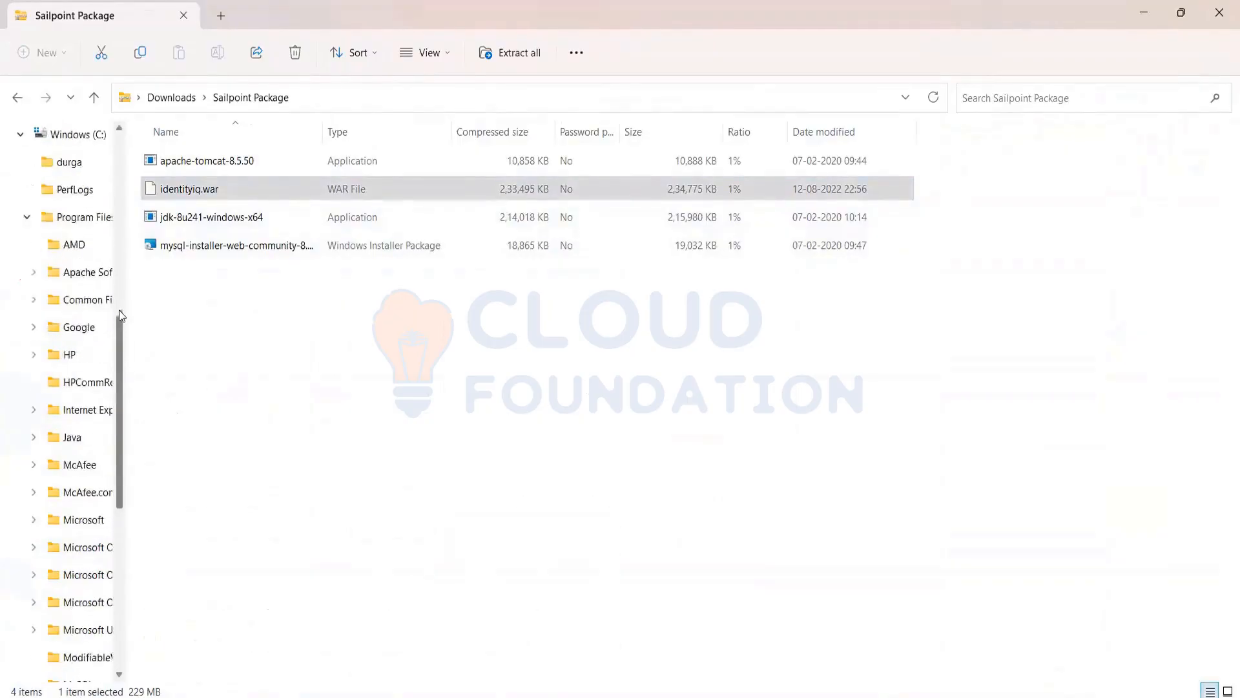
{"action": "left_click", "coordinate": [83, 273]}
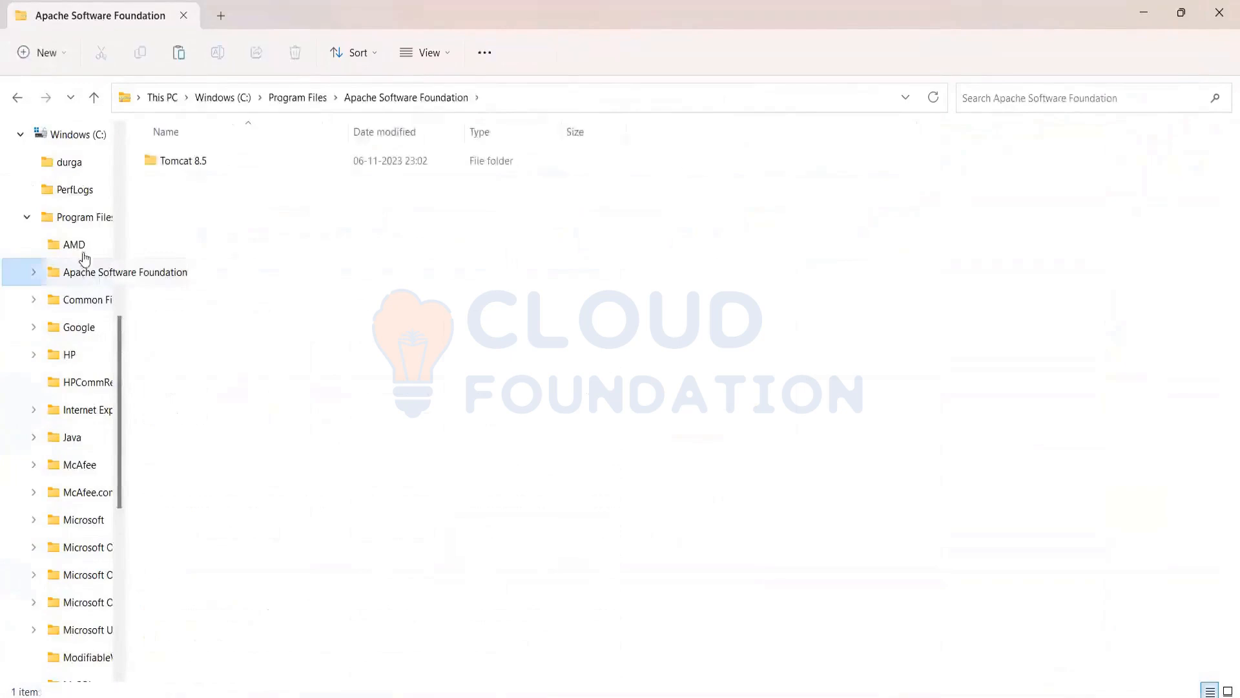
{"action": "double_click", "coordinate": [172, 162]}
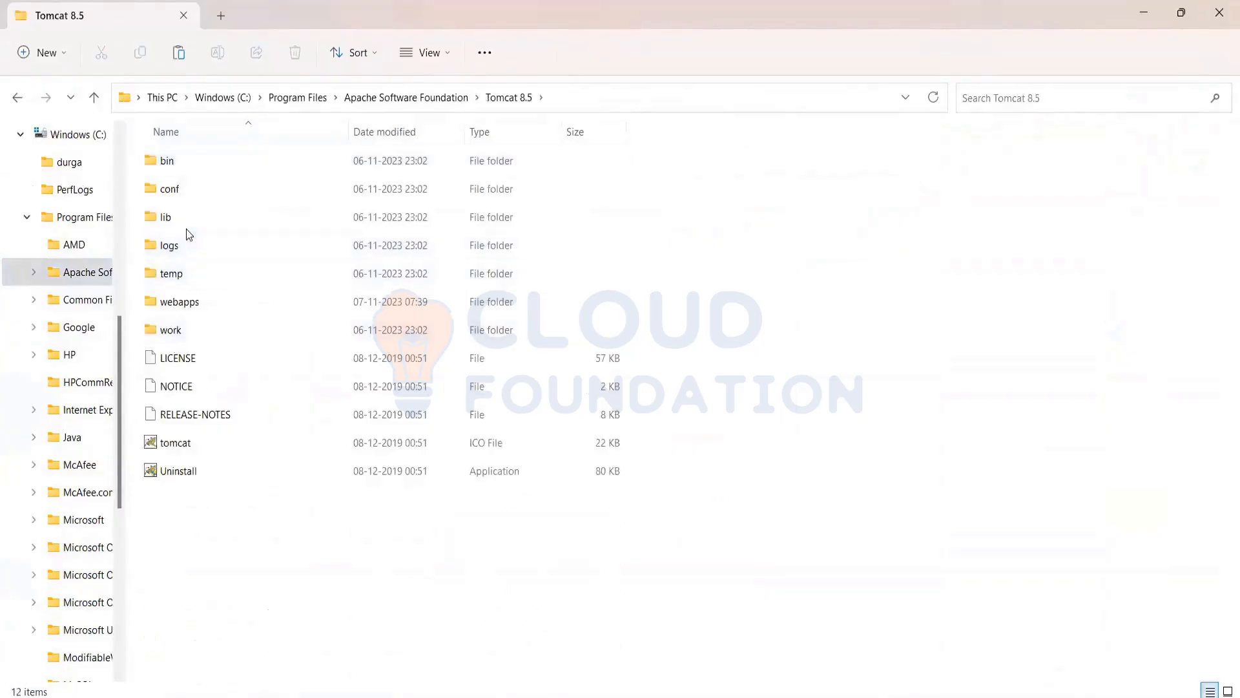
{"action": "double_click", "coordinate": [187, 307]}
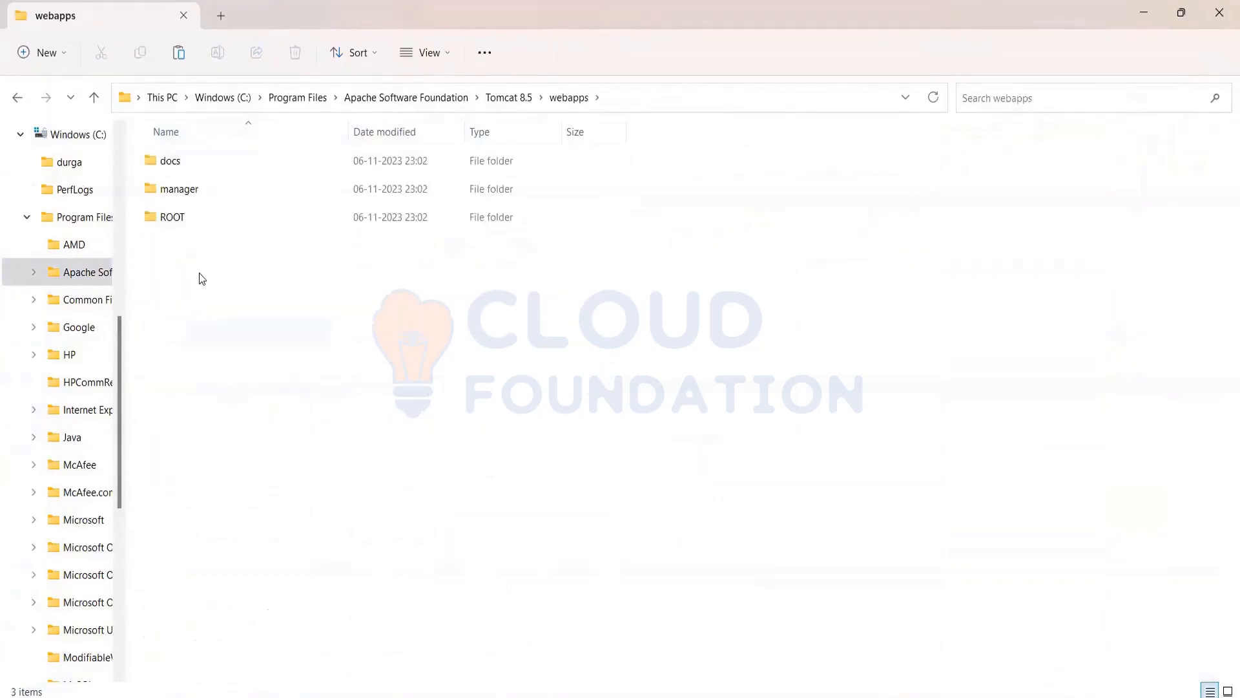
{"action": "key", "text": "ctrl+v"}
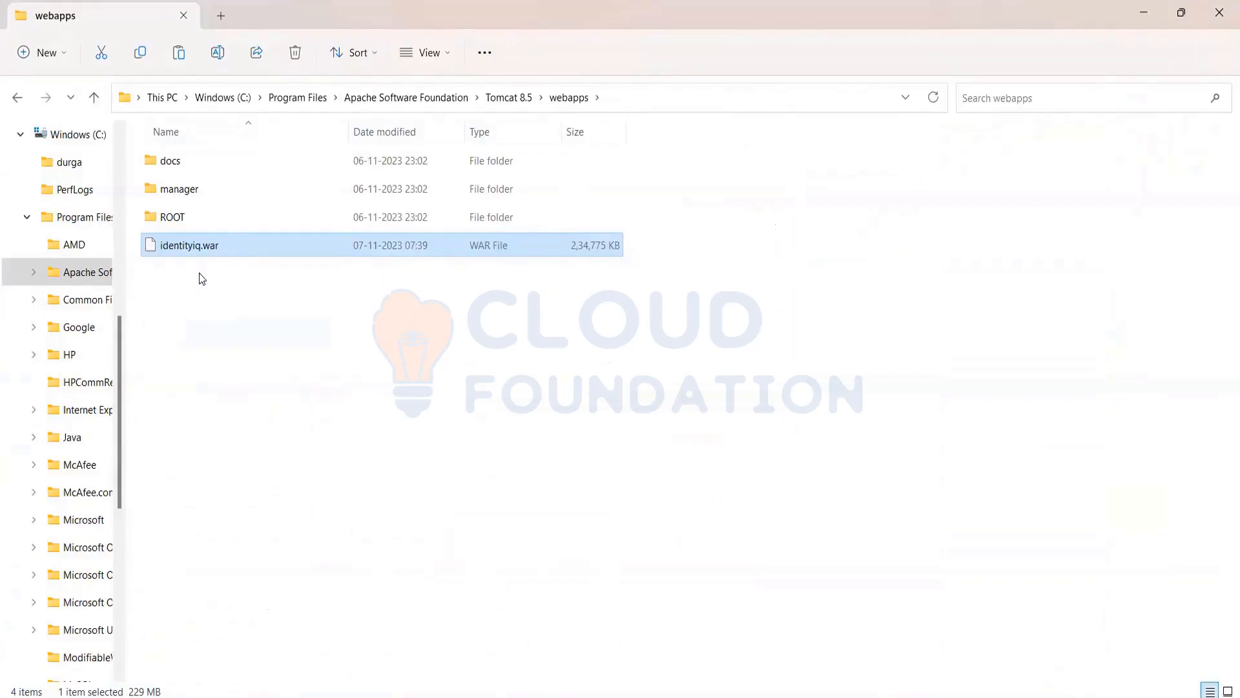
{"action": "left_click", "coordinate": [199, 272]}
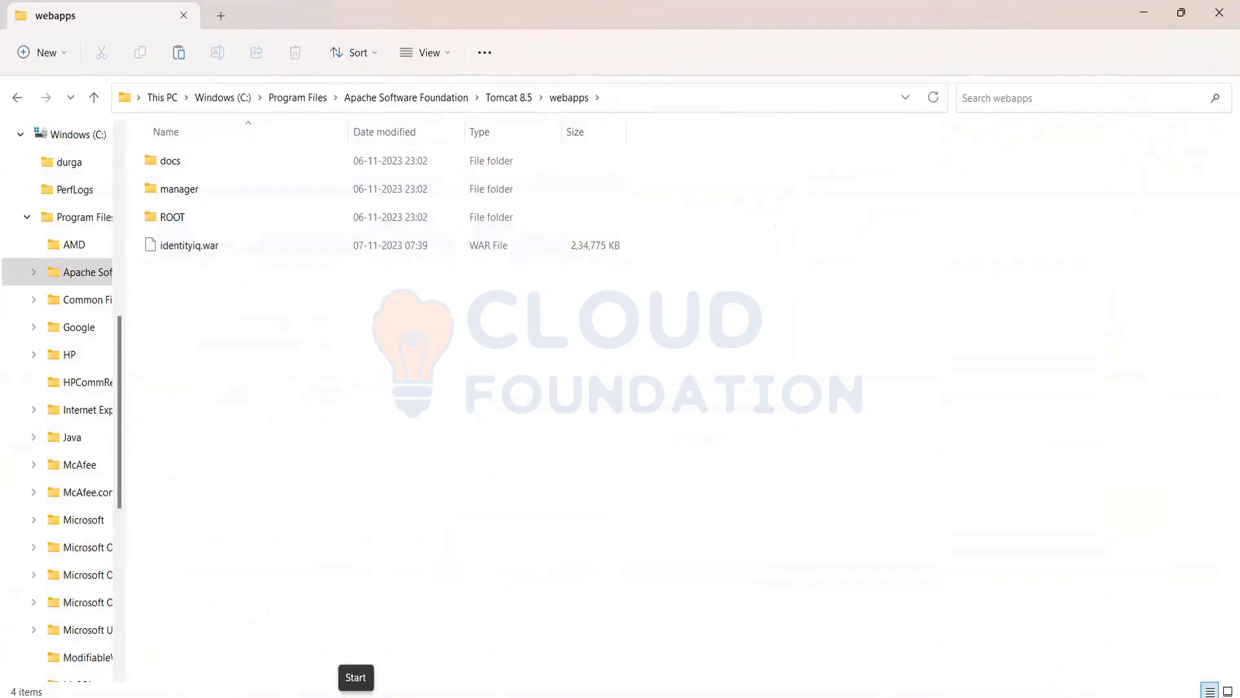
Create a new folder named identityiq inside the webapps folder
{"action": "left_click", "coordinate": [217, 252]}
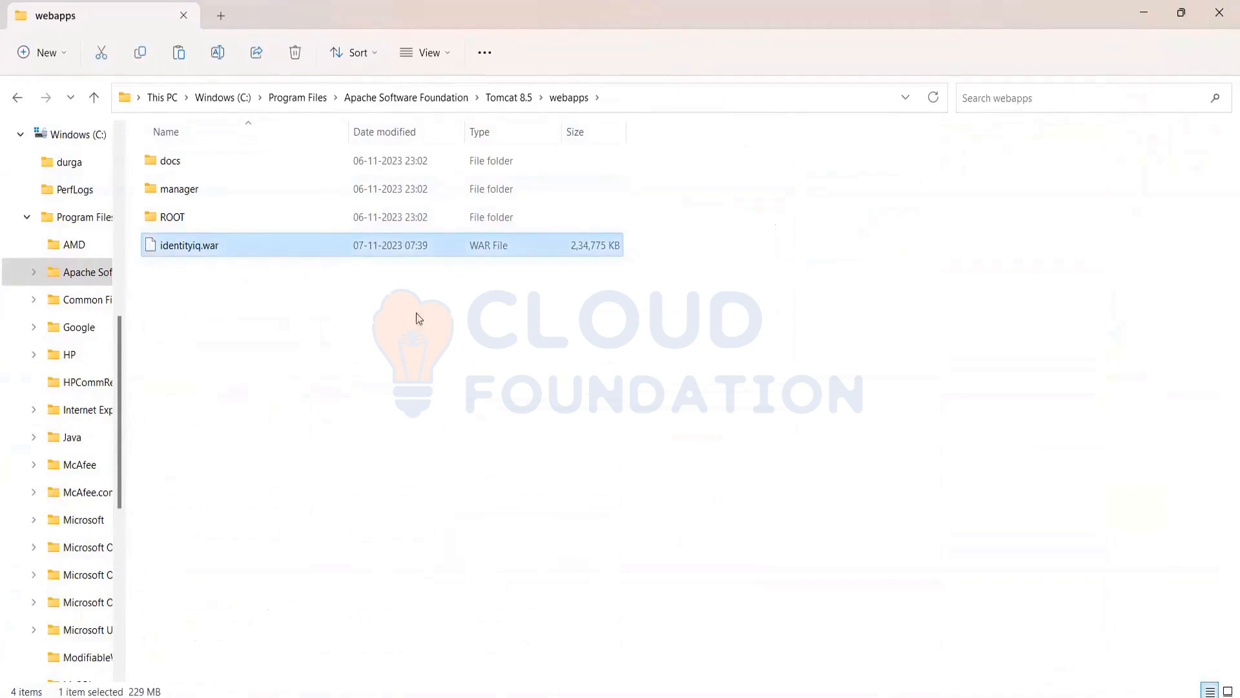
{"action": "left_click", "coordinate": [331, 330]}
{"action": "key", "text": "ctrl+shift+n"}
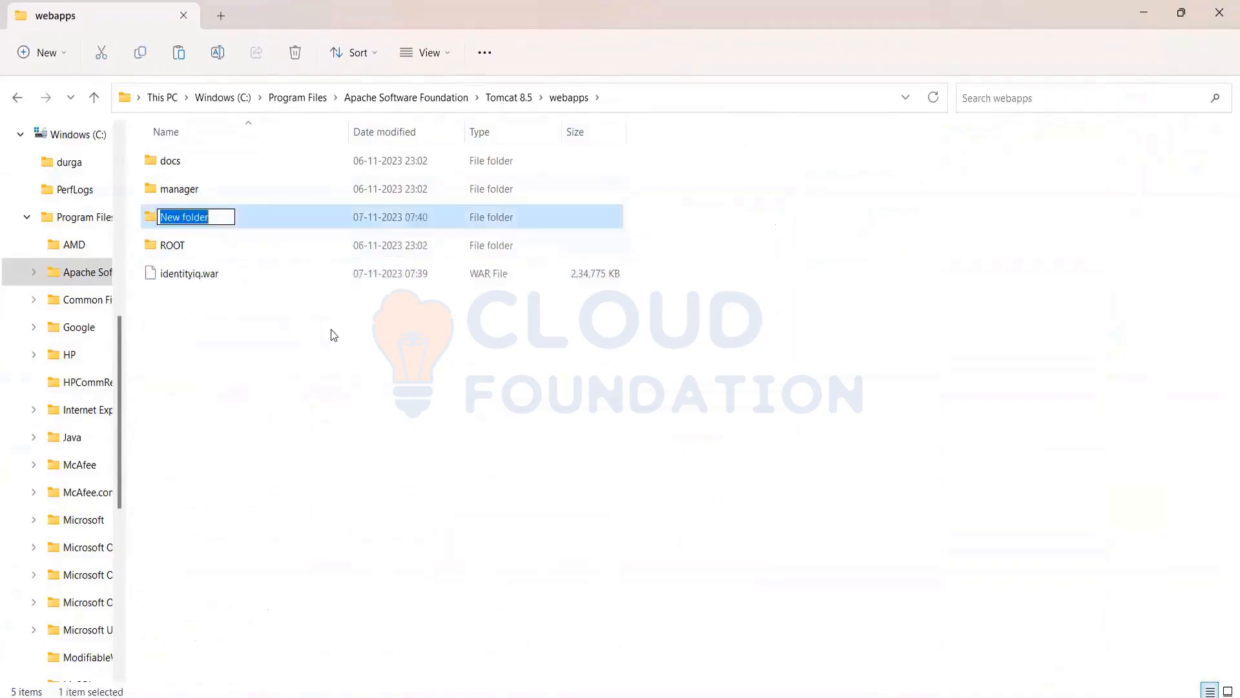
{"action": "type", "text": "identityiq"}
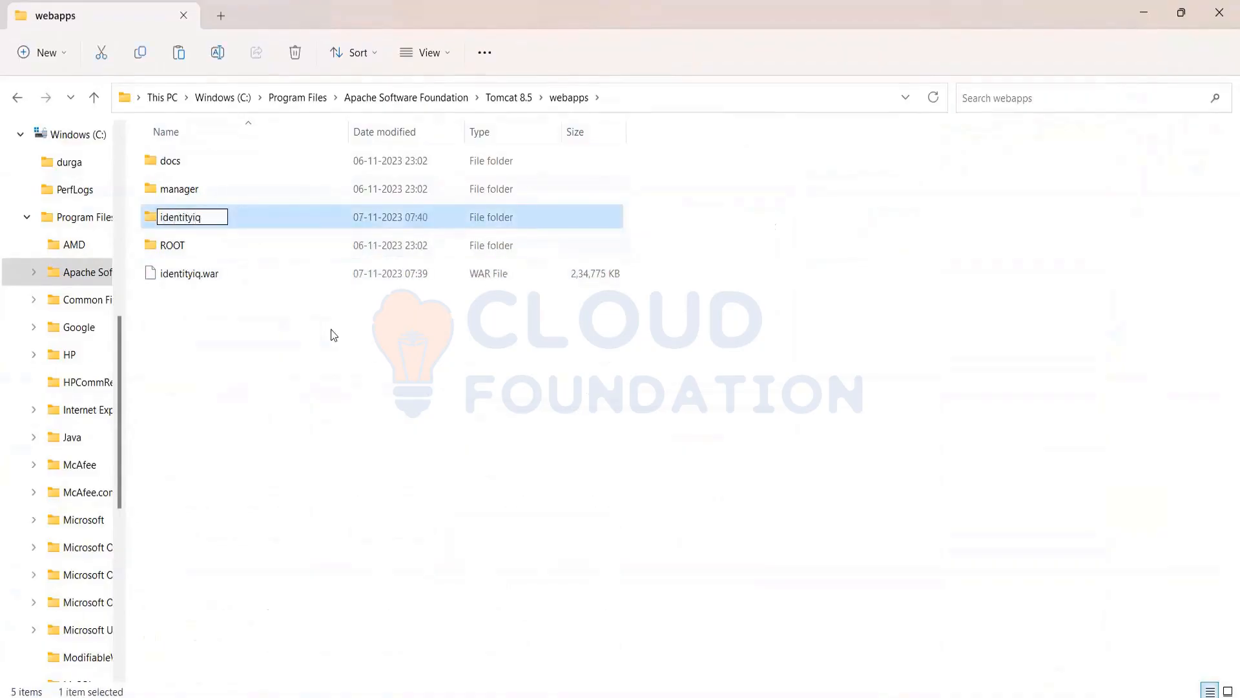
{"action": "key", "text": "Return"}
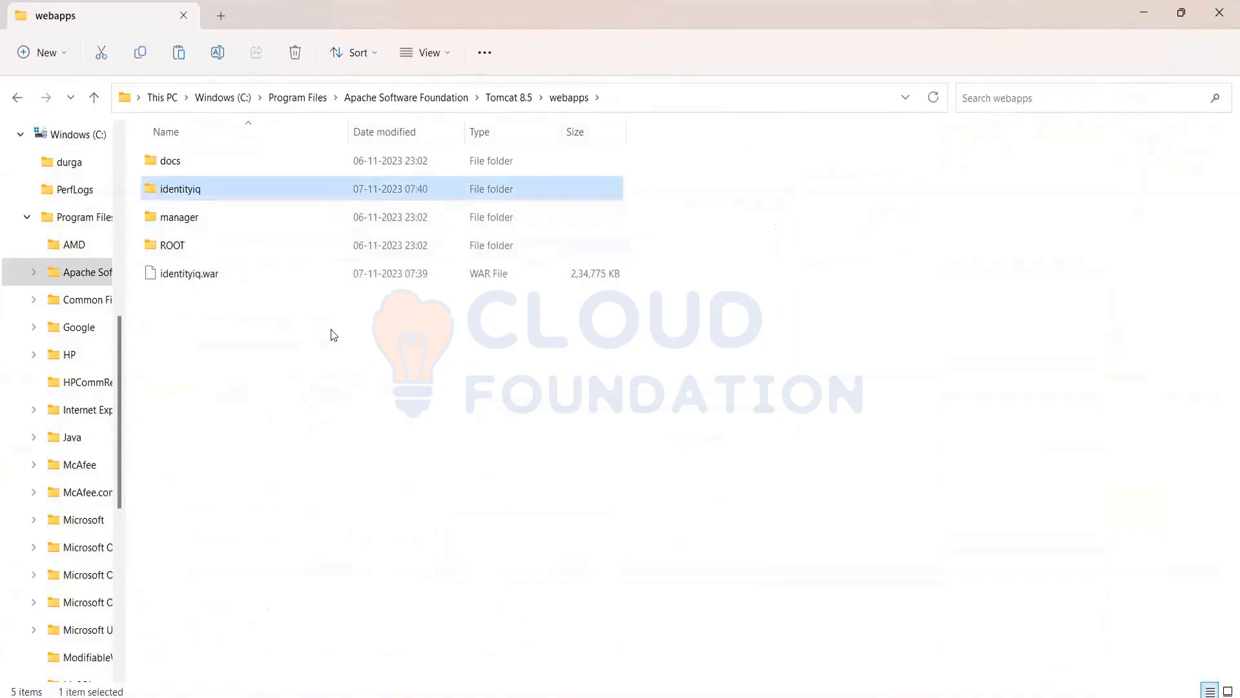
Copy identityiq.war from webapps into the new identityiq folder
{"action": "left_click", "coordinate": [207, 279]}
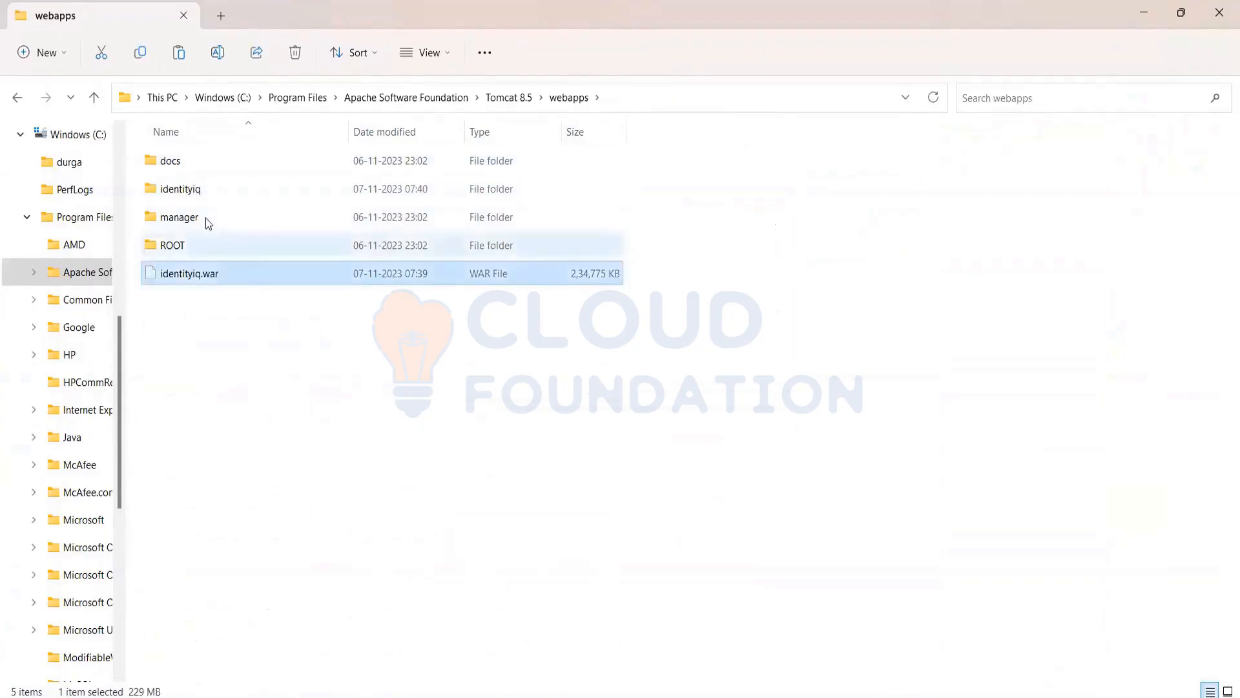
{"action": "double_click", "coordinate": [201, 189]}
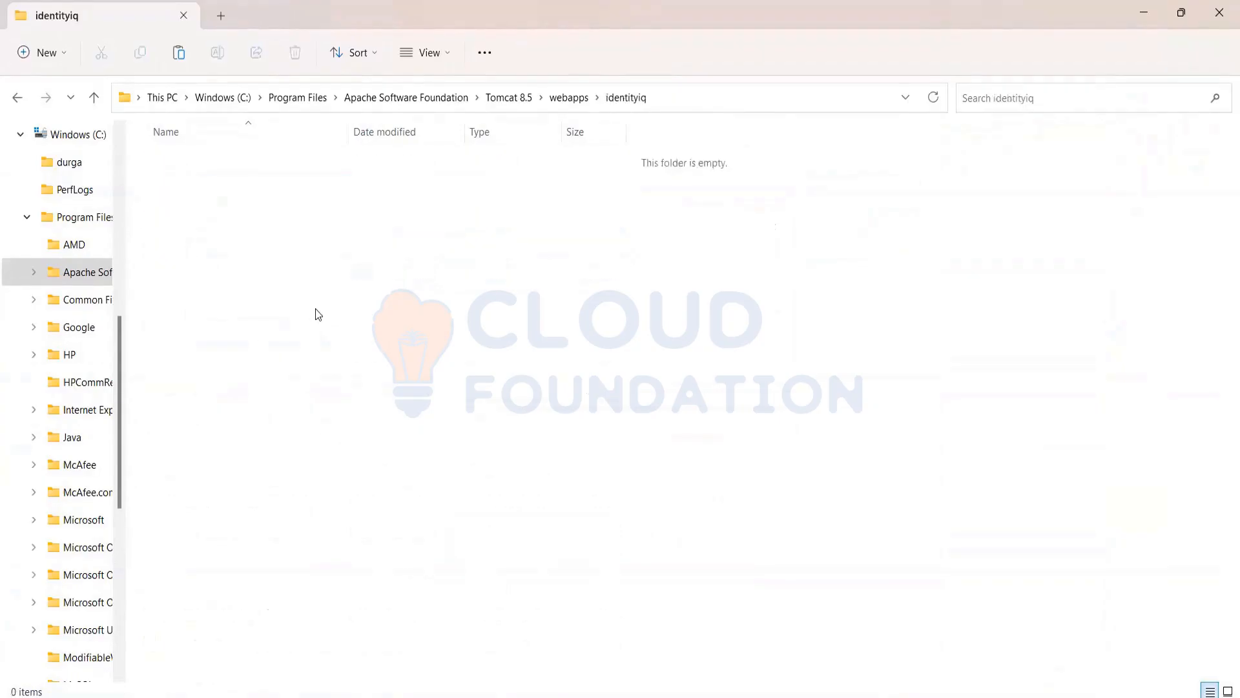
{"action": "key", "text": "ctrl+v"}
{"action": "left_click", "coordinate": [385, 323]}
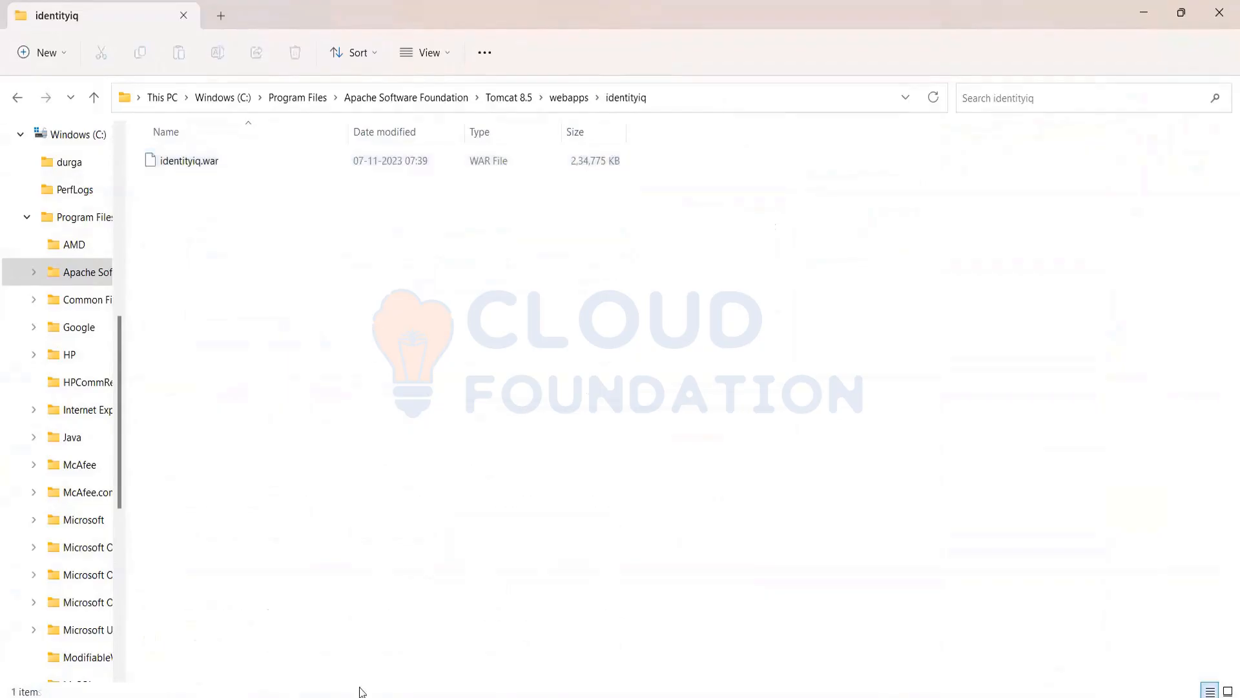
Open Command Prompt and copy the full path of the identityiq folder inside Tomcat 8.5's webapps
{"action": "key", "text": "super"}
{"action": "type", "text": "cmd"}
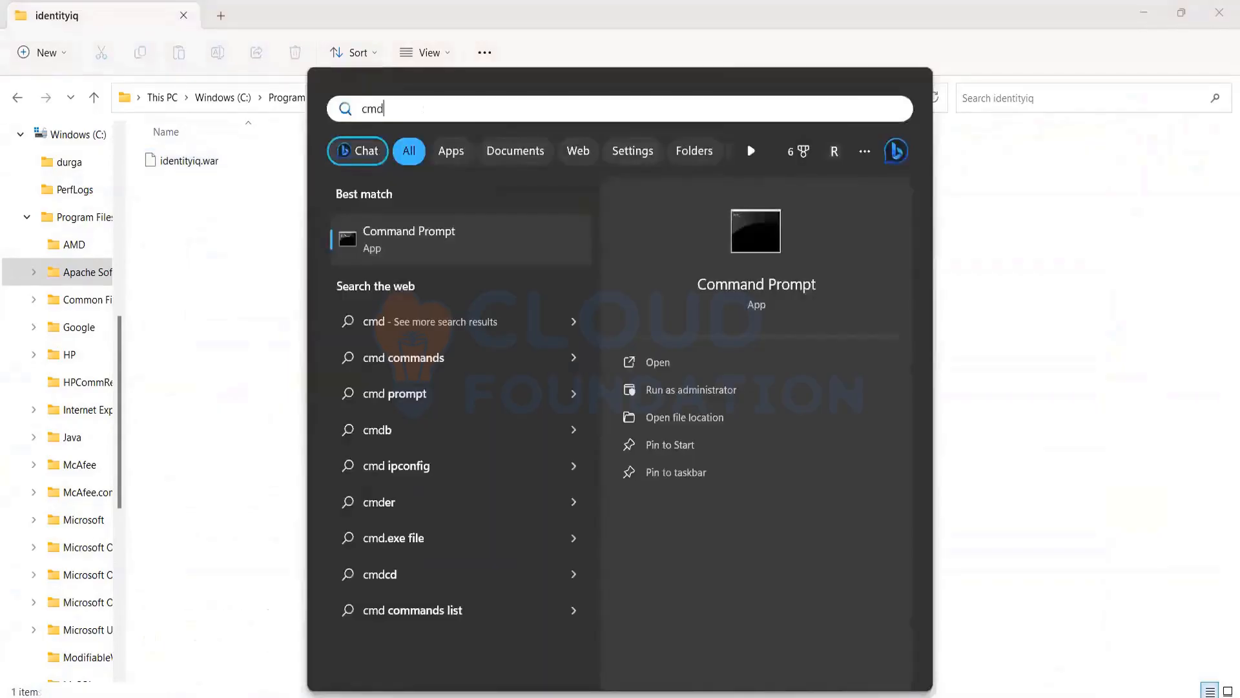
{"action": "key", "text": "Return"}
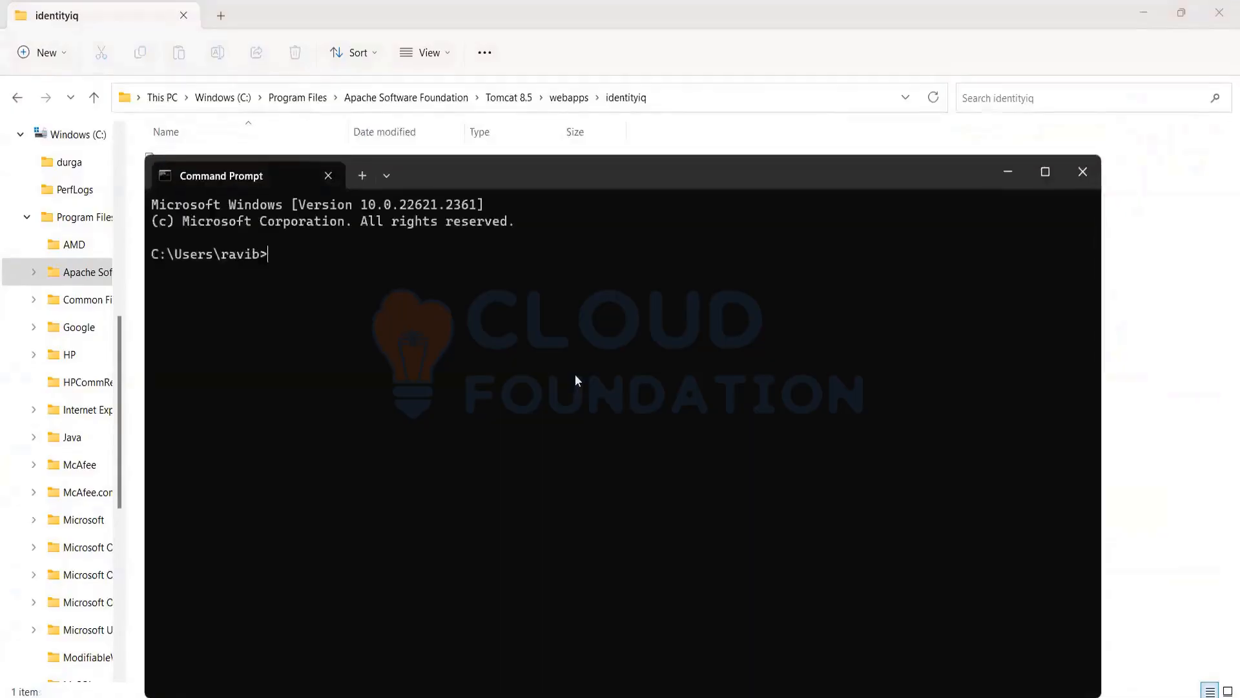
{"action": "left_click", "coordinate": [684, 98]}
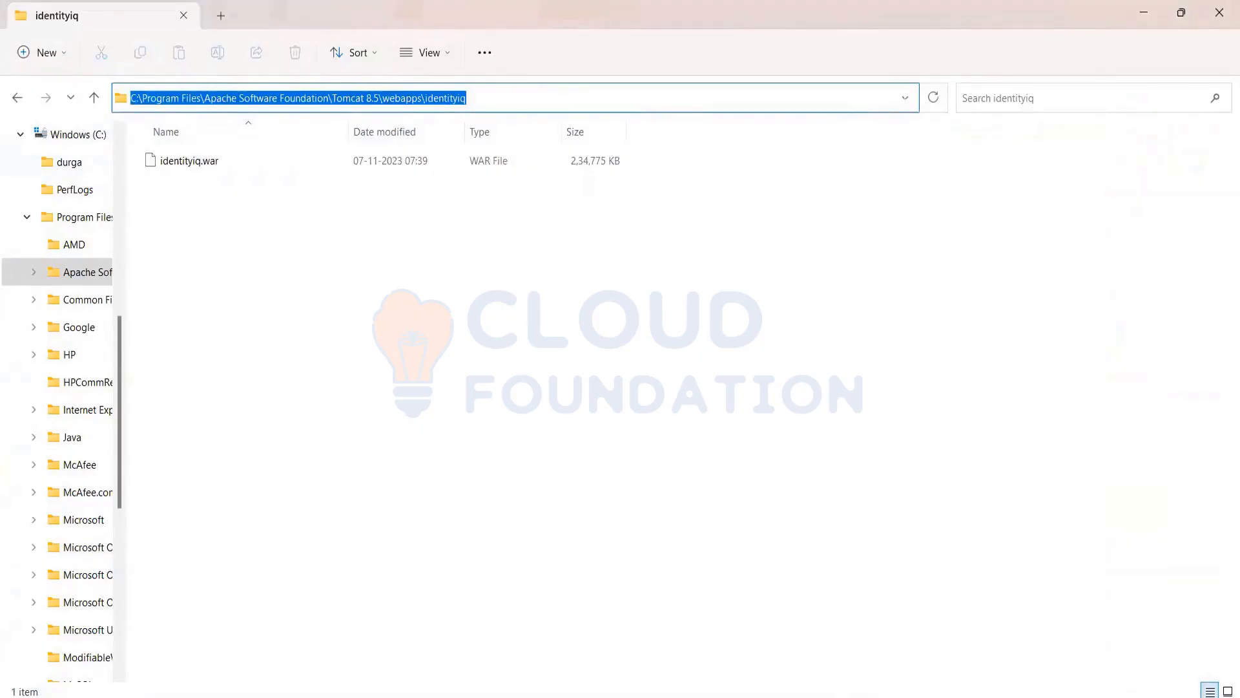
{"action": "key", "text": "alt+Tab"}
Try to enter the identityiq folder in Command Prompt by submitting its copied path without a command
{"action": "type", "text": "C:\\Program Files\\Apache Software Foundation\\Tomcat 8.5\\webapps\\identityiq"}
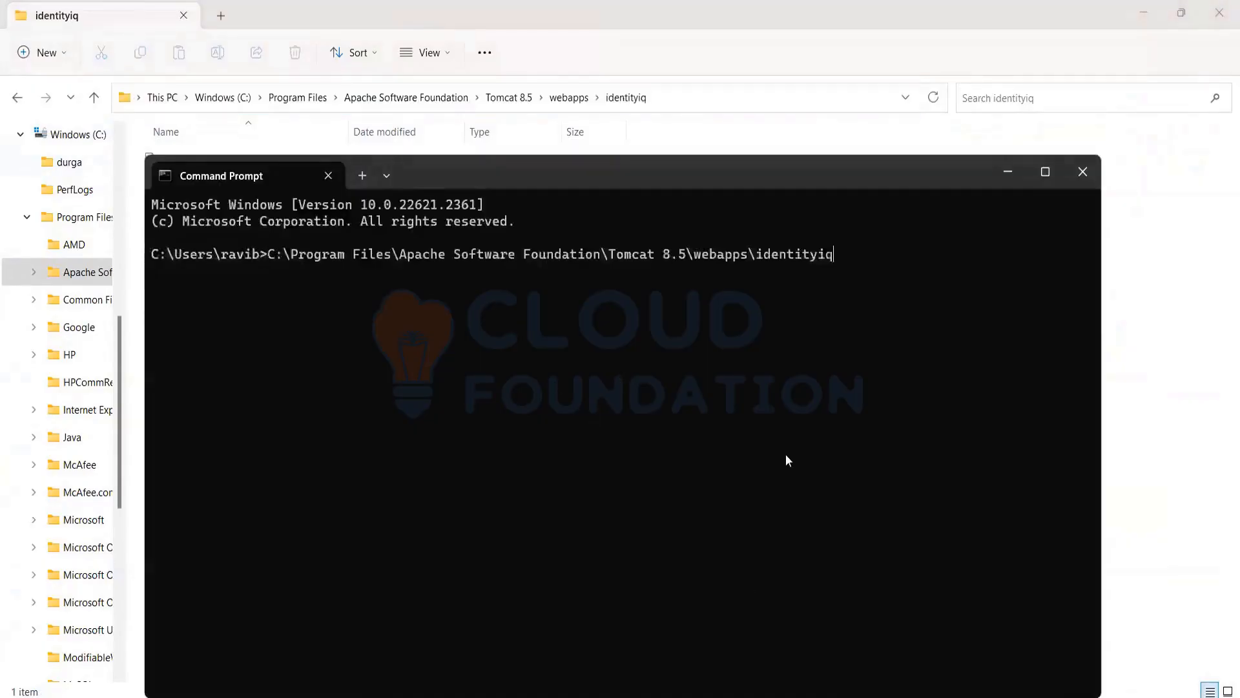
{"action": "key", "text": "Return"}
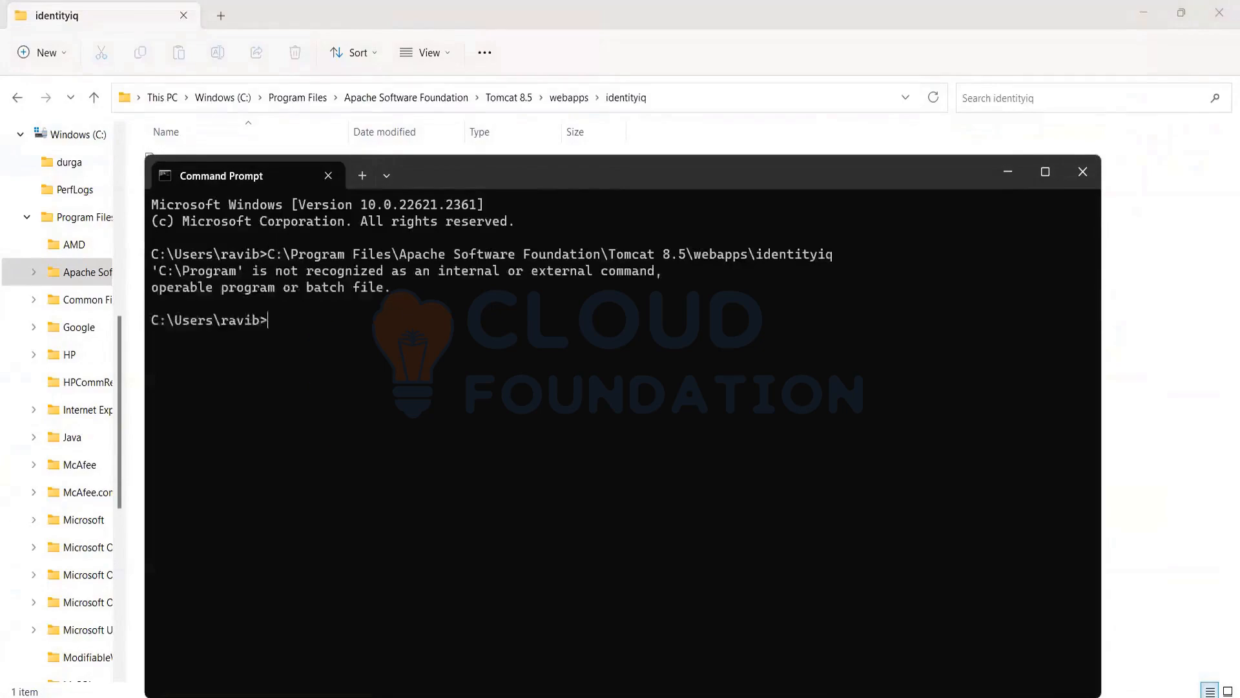
{"action": "type", "text": "C:\\Program Files\\Apache Software Foundation\\Tomcat 8.5\\webapps\\identityiq"}
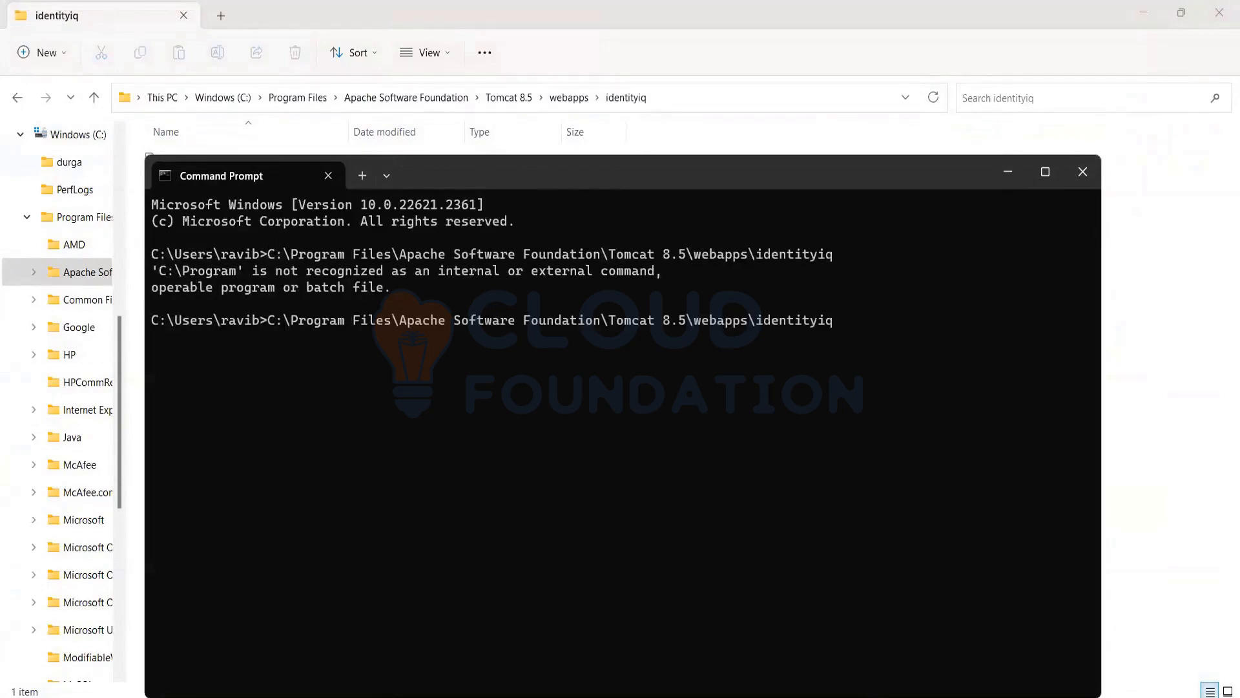
{"action": "key", "text": "Return"}
Change the directory to C:\Program Files\Apache Software Foundation\Tomcat 8.5\webapps\identityiq with the cd command
{"action": "type", "text": "cd"}
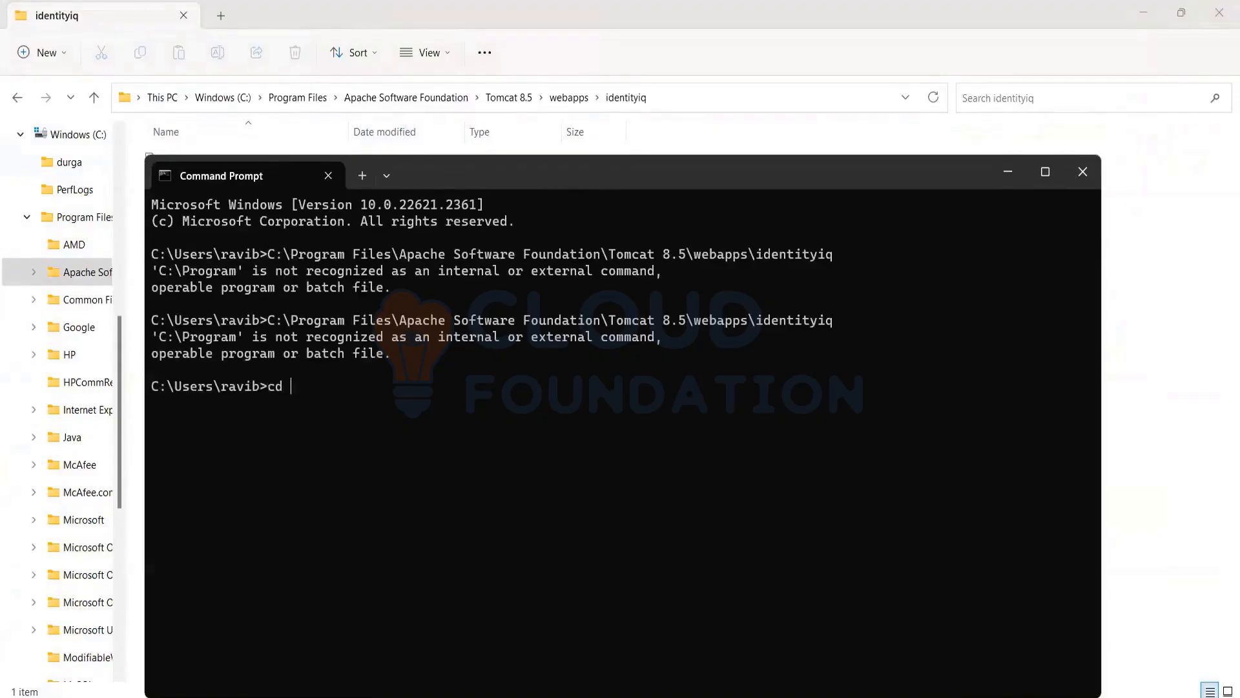
{"action": "type", "text": "C:\\Program Files\\Apache Software Foundation\\Tomcat 8.5\\webapps\\identityiq"}
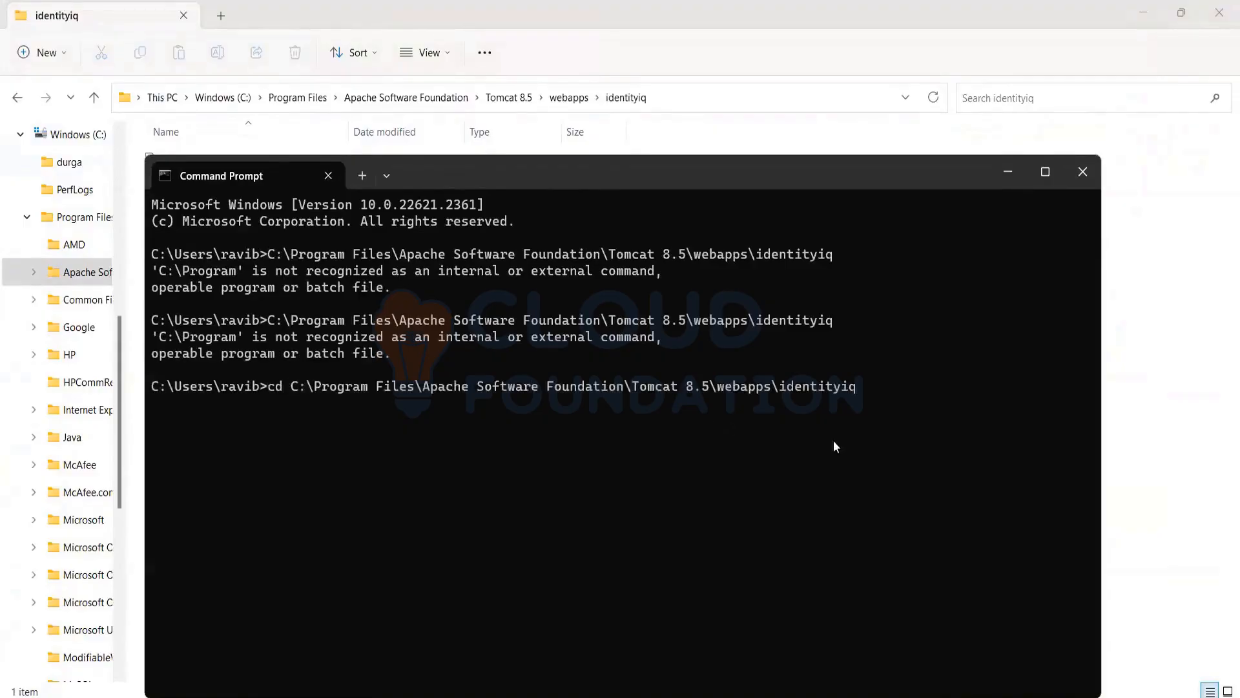
{"action": "key", "text": "Return"}
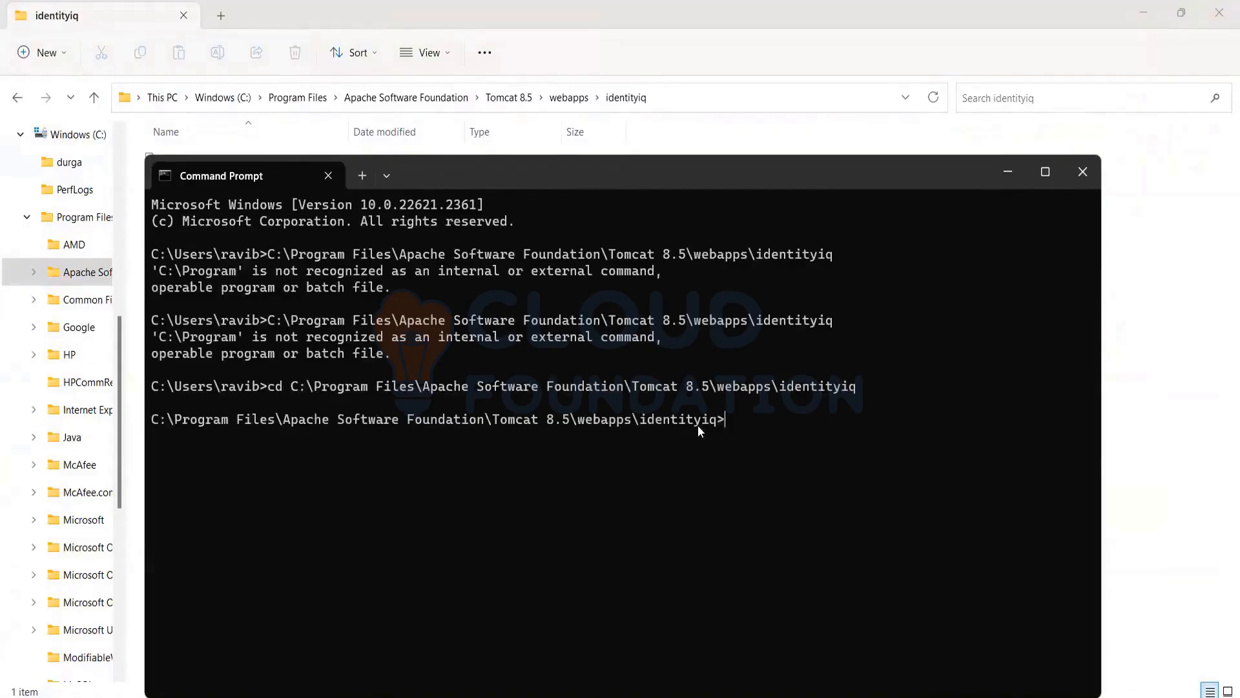
Extract the archive in the identityiq folder by running jar -xvf identityiq.war in Command Prompt
{"action": "left_click", "coordinate": [1007, 171]}
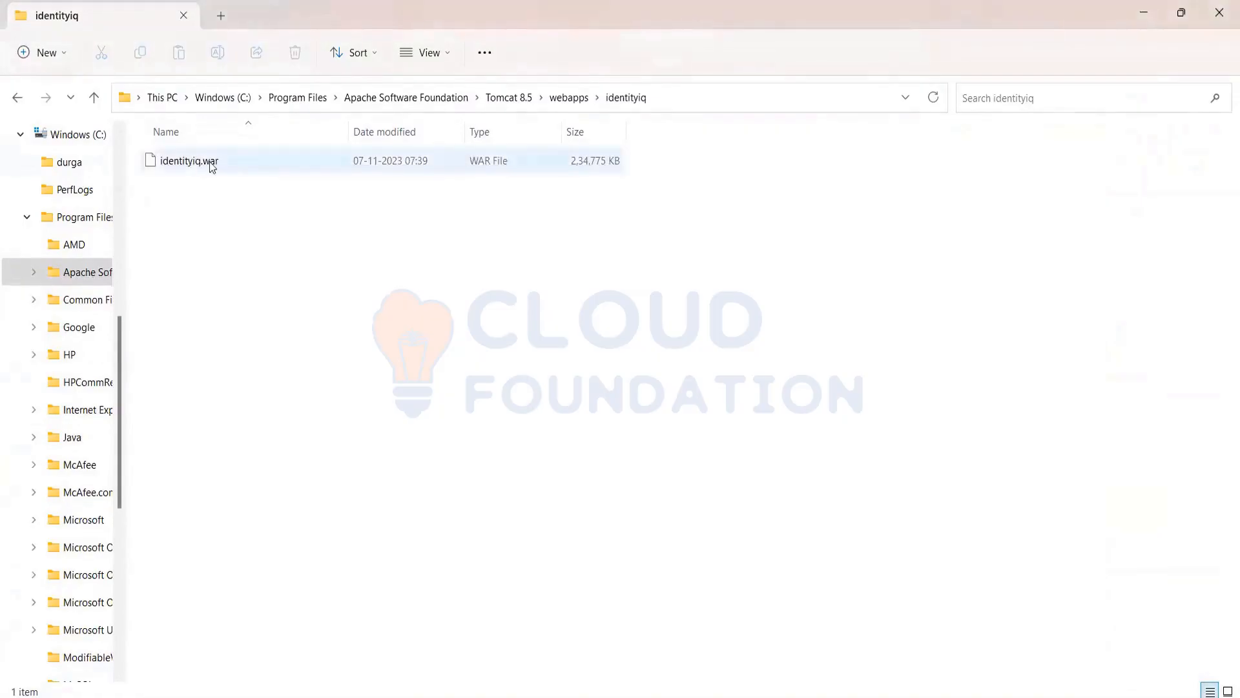
{"action": "left_click", "coordinate": [211, 167]}
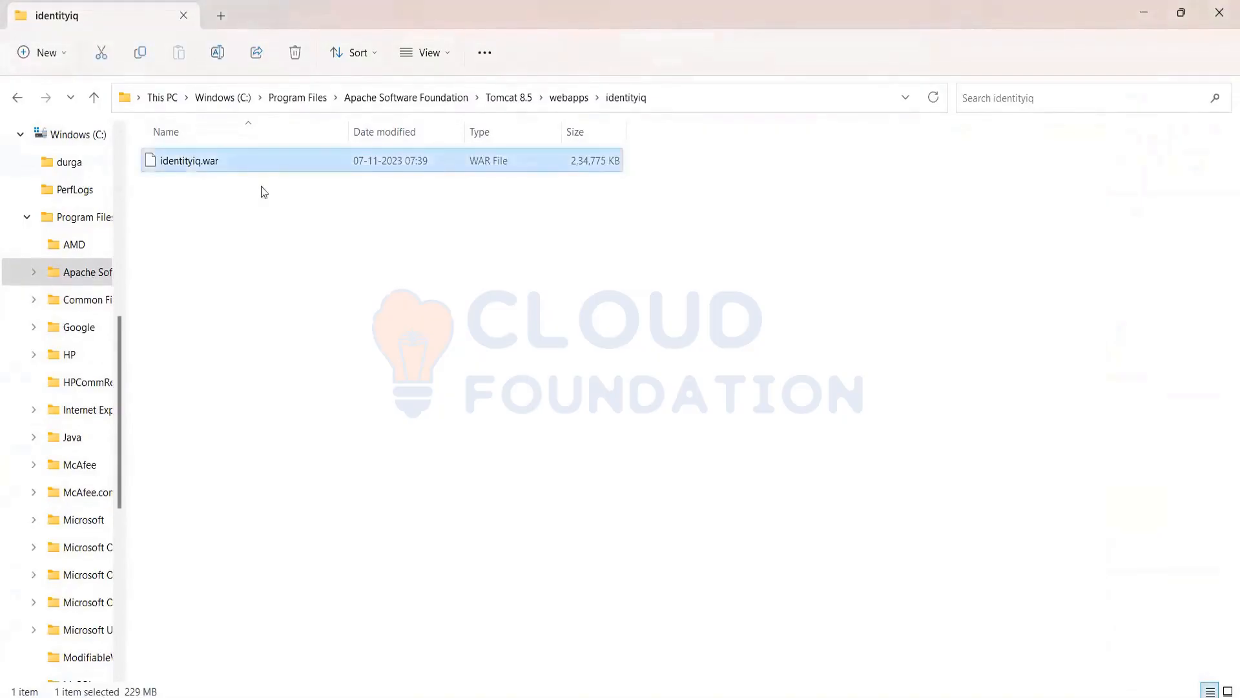
{"action": "key", "text": "alt+Tab"}
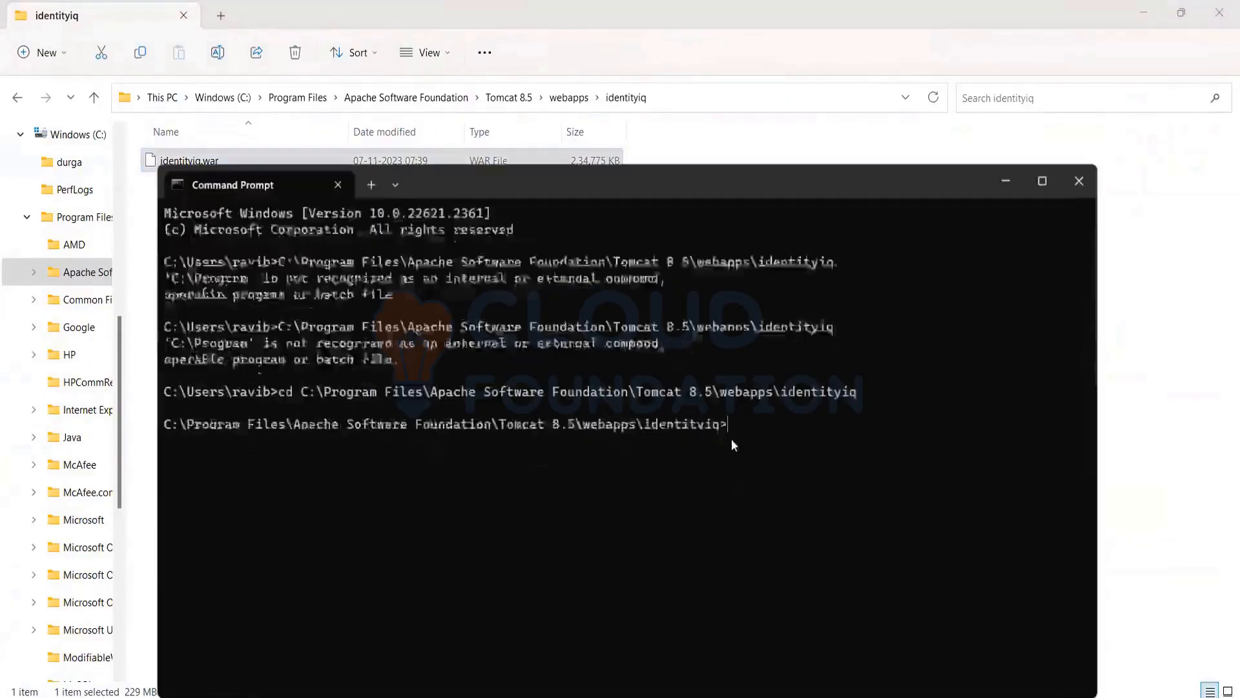
{"action": "type", "text": "jar -xvf"}
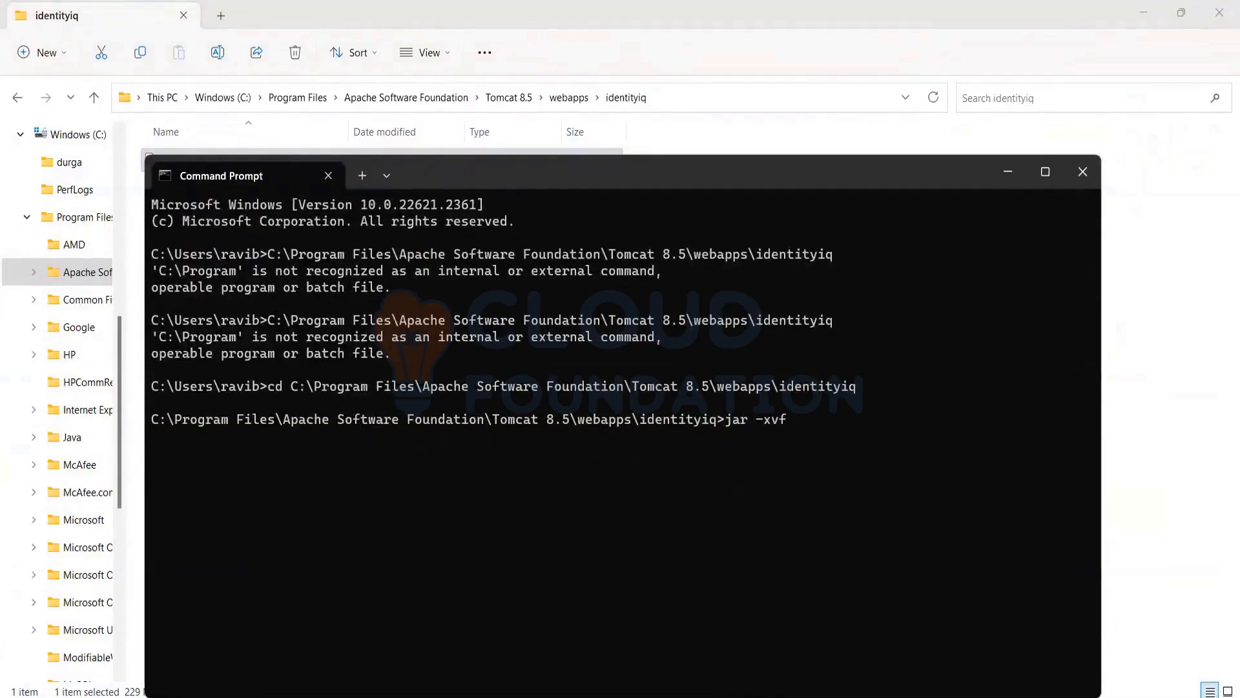
{"action": "type", "text": "identityiq.war"}
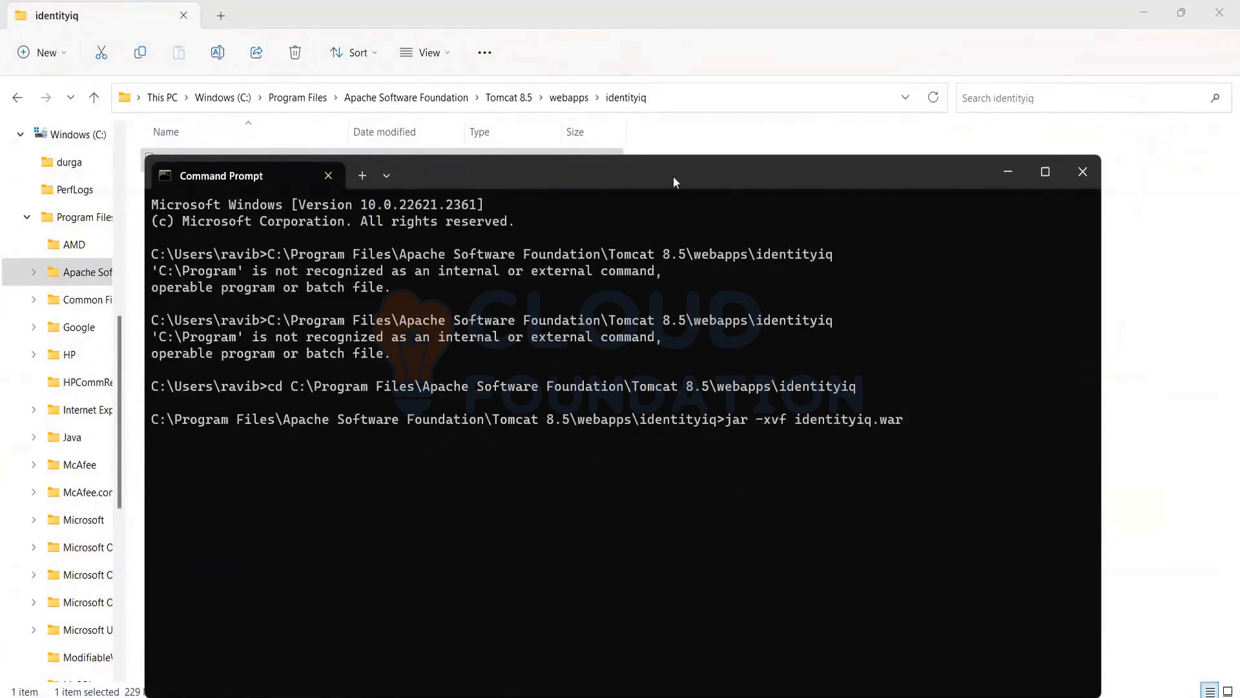
{"action": "left_click_drag", "start_coordinate": [671, 178], "coordinate": [909, 156]}
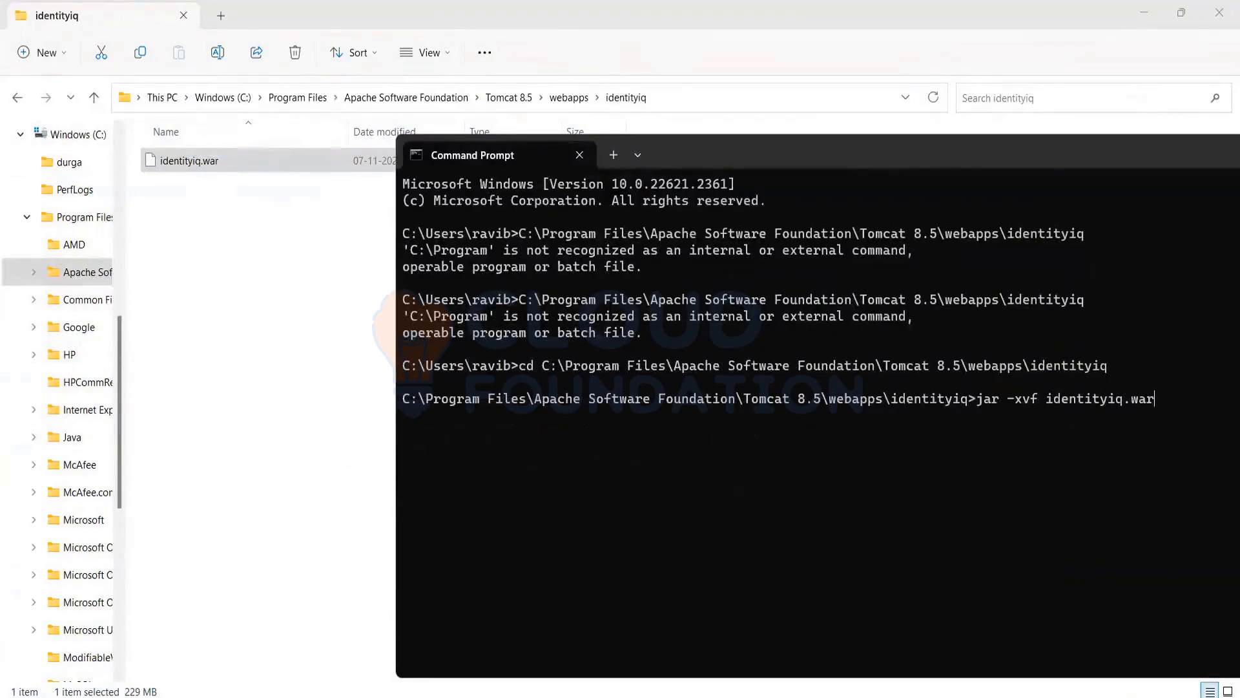
{"action": "key", "text": "Return"}
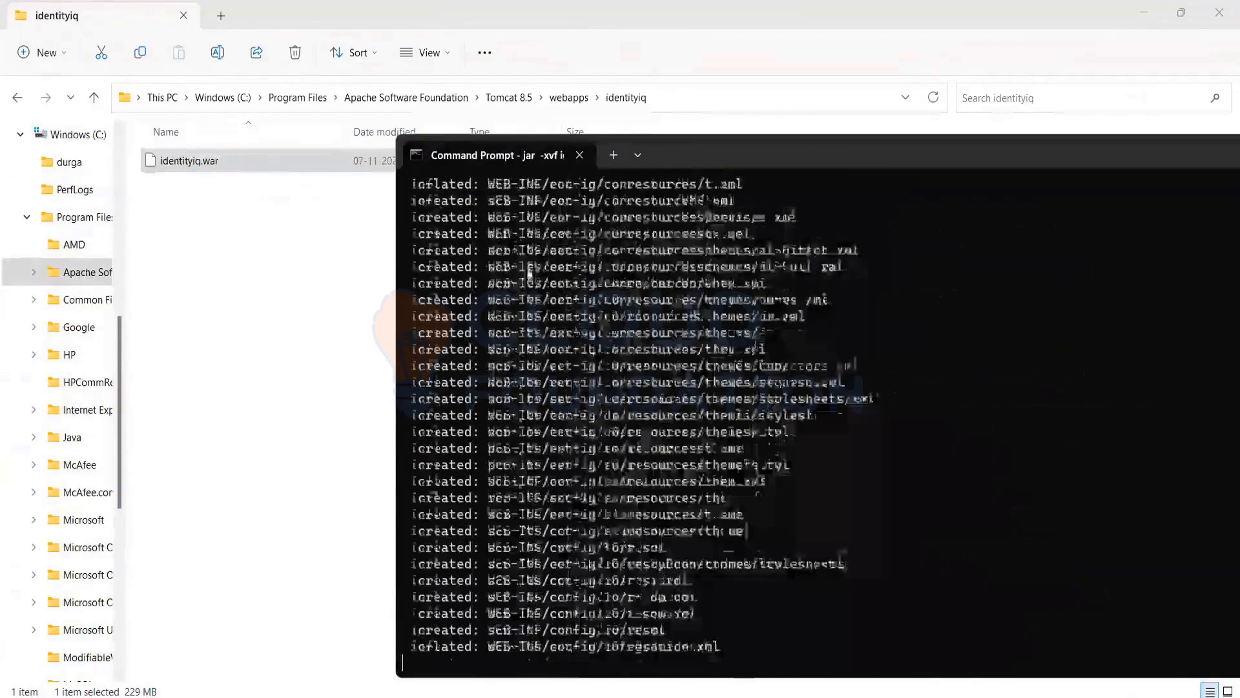
Check the progress of the extraction in the identityiq folder and in the Command Prompt output
{"action": "left_click", "coordinate": [310, 274]}
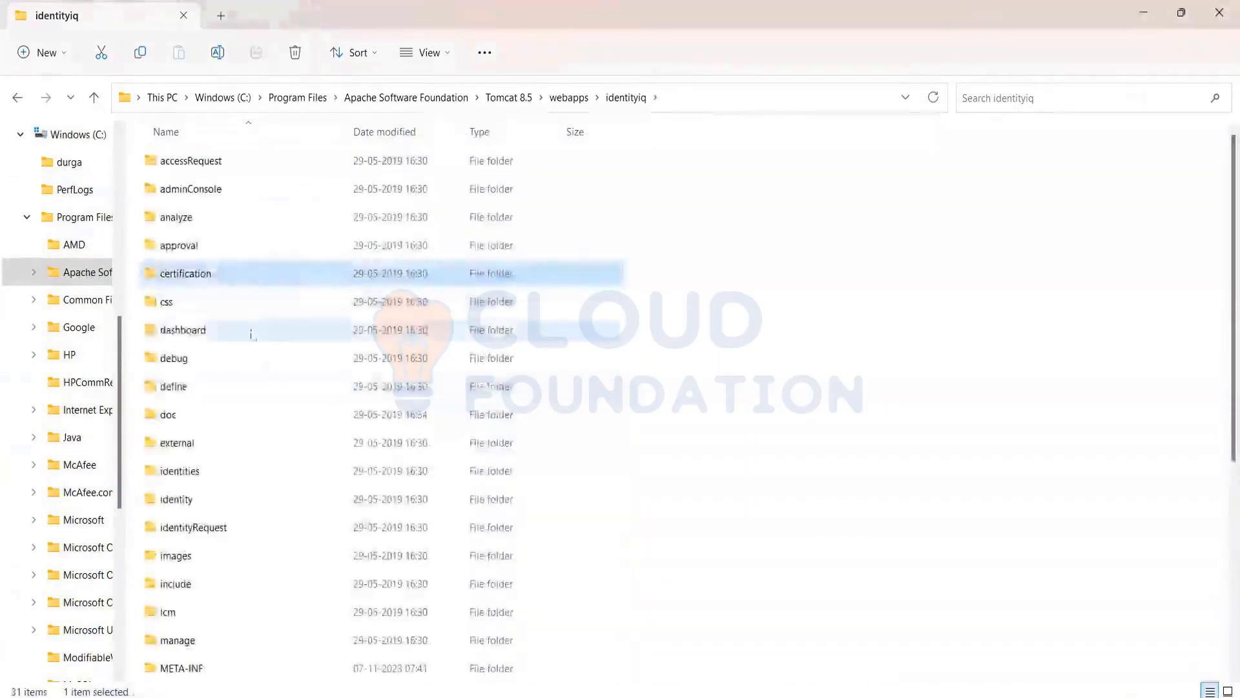
{"action": "left_click", "coordinate": [231, 472]}
{"action": "left_click", "coordinate": [227, 607]}
{"action": "scroll", "coordinate": [271, 571], "scroll_direction": "down", "scroll_amount": 4}
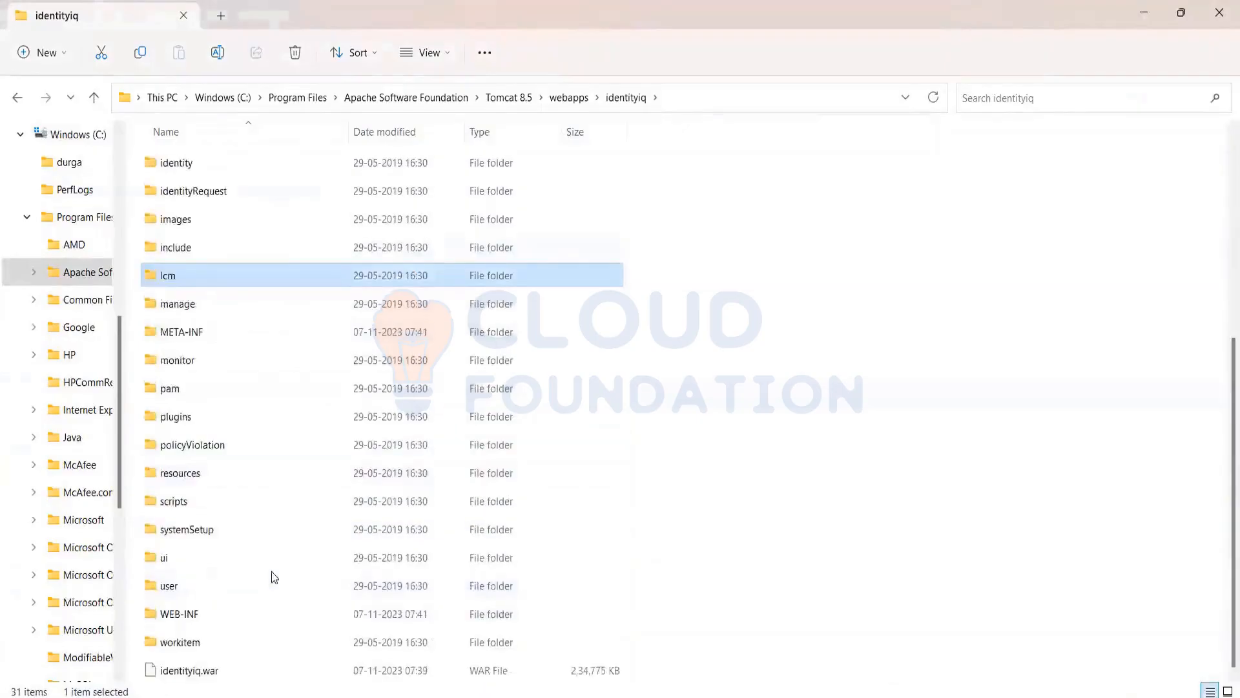
{"action": "scroll", "coordinate": [411, 388], "scroll_direction": "up", "scroll_amount": 4}
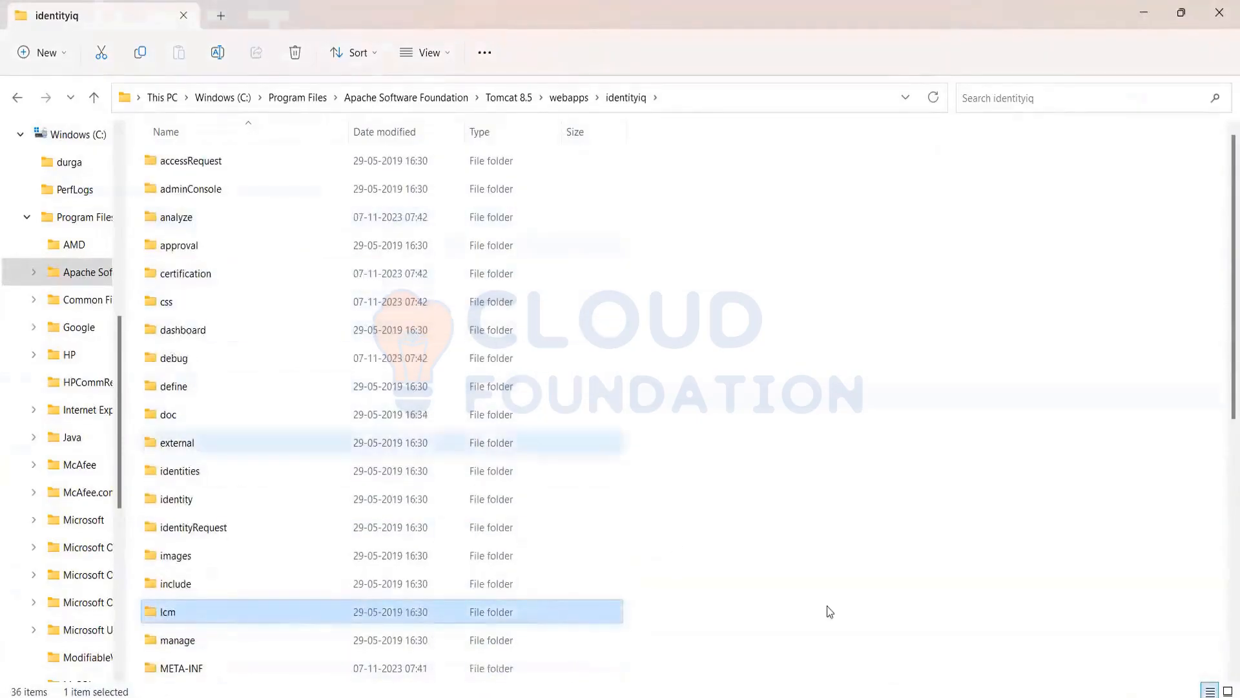
{"action": "key", "text": "alt+Tab"}
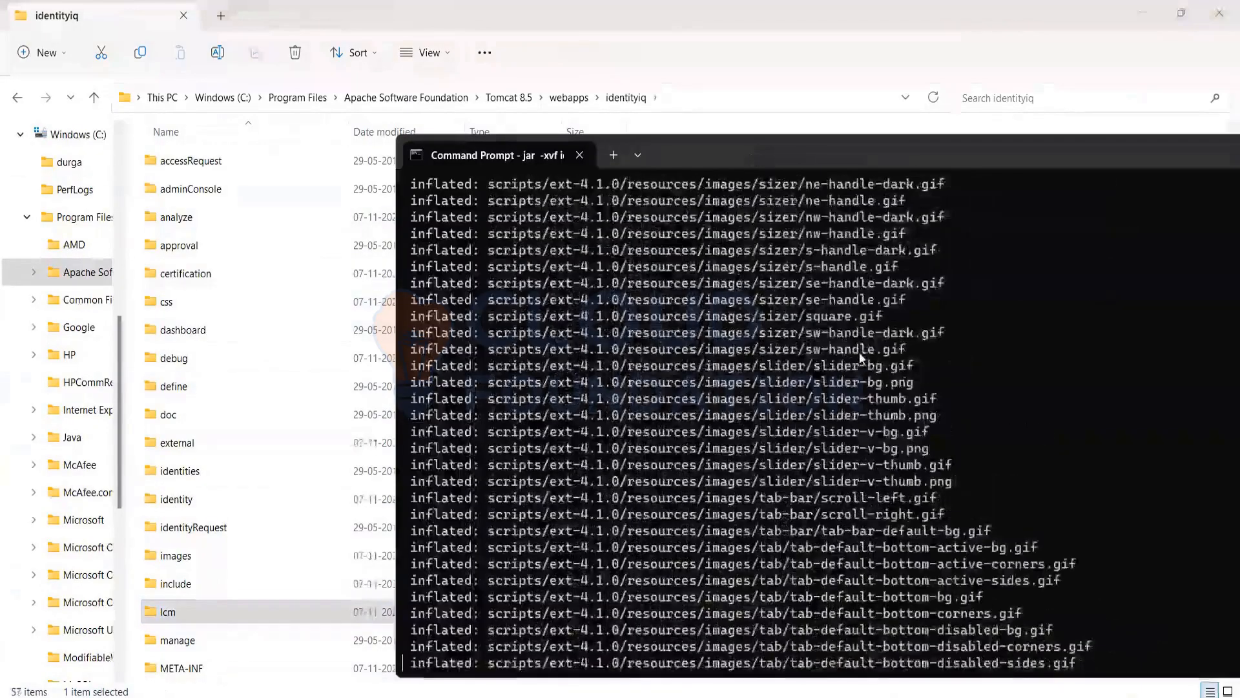
{"action": "key", "text": "super+Up"}
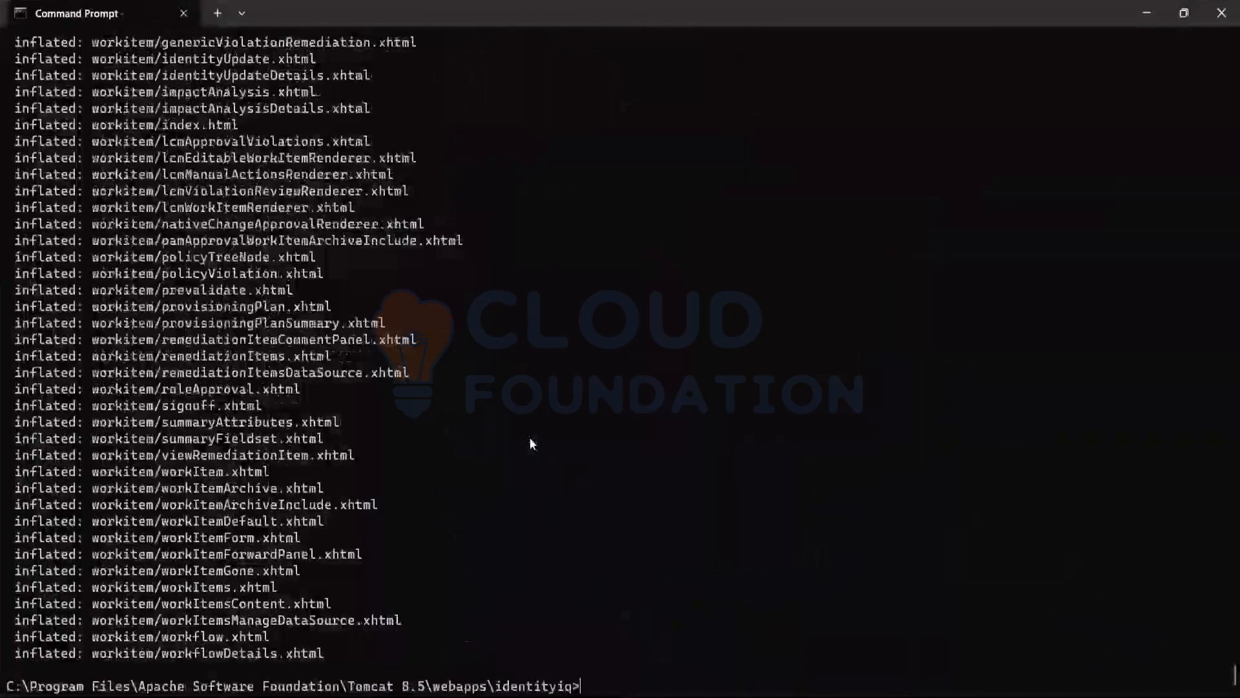
{"action": "left_click", "coordinate": [1147, 13]}
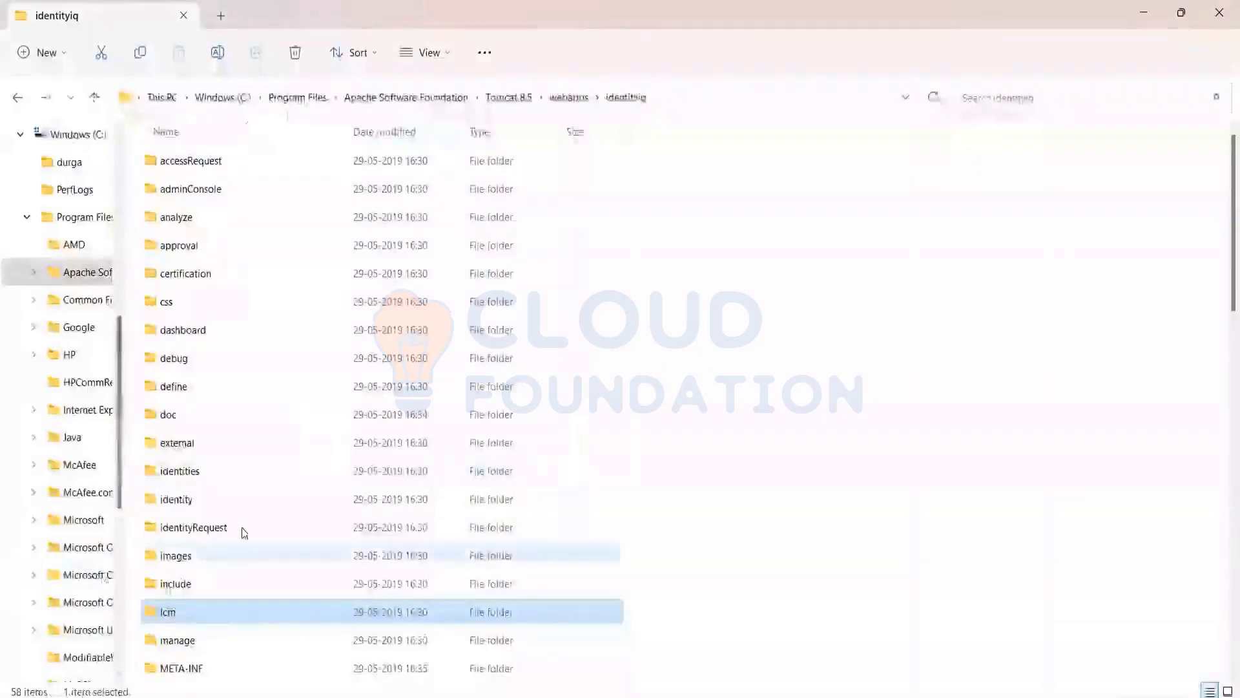
Look over the extracted files and folders in the identityiq folder
{"action": "scroll", "coordinate": [244, 530], "scroll_direction": "down", "scroll_amount": 13}
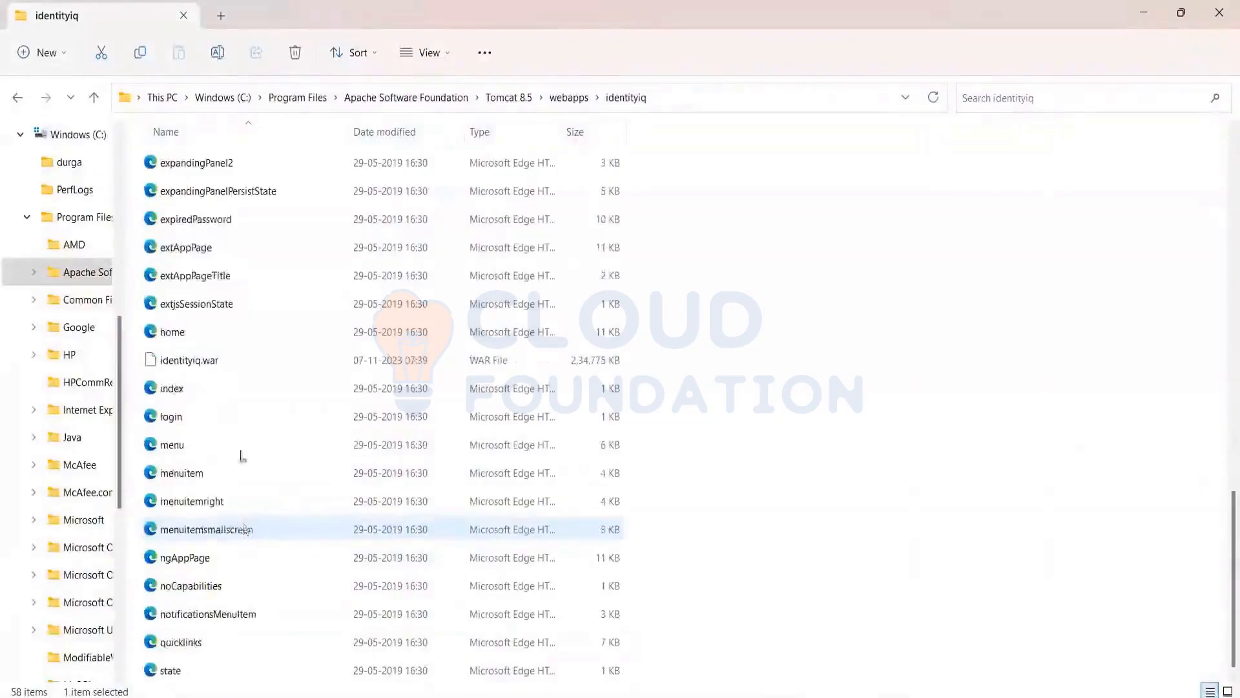
{"action": "left_click", "coordinate": [214, 250]}
{"action": "left_click", "coordinate": [233, 533]}
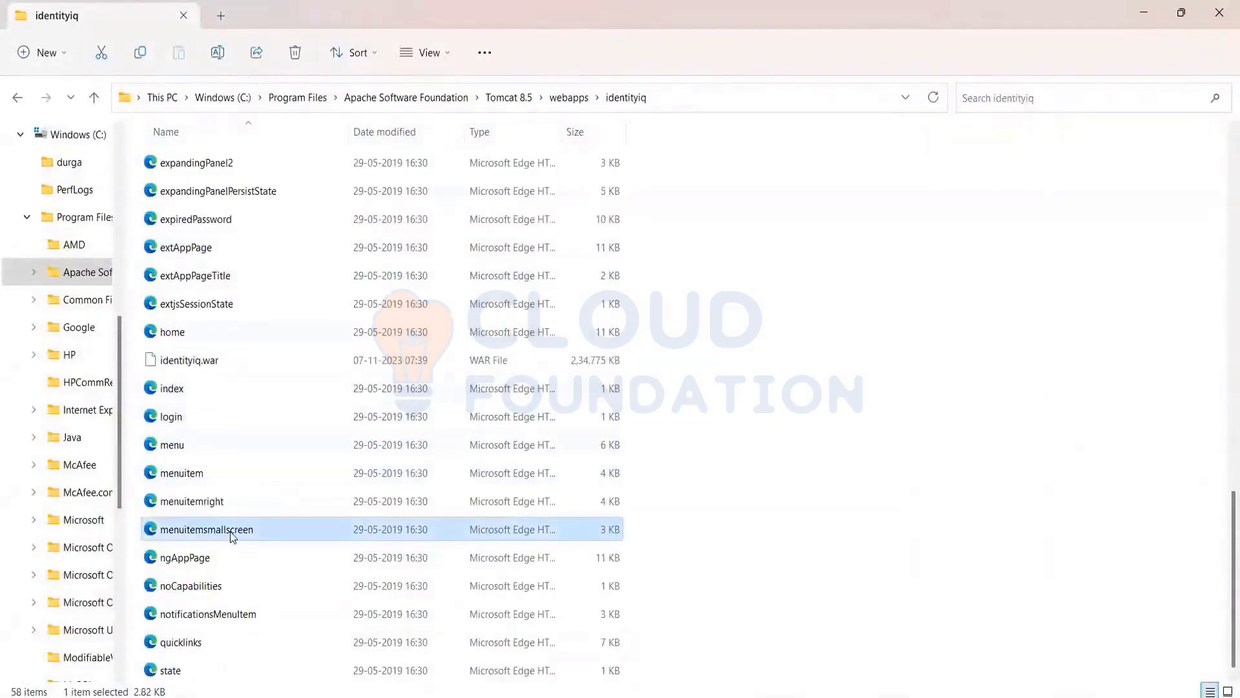
{"action": "scroll", "coordinate": [233, 541], "scroll_direction": "up", "scroll_amount": 13}
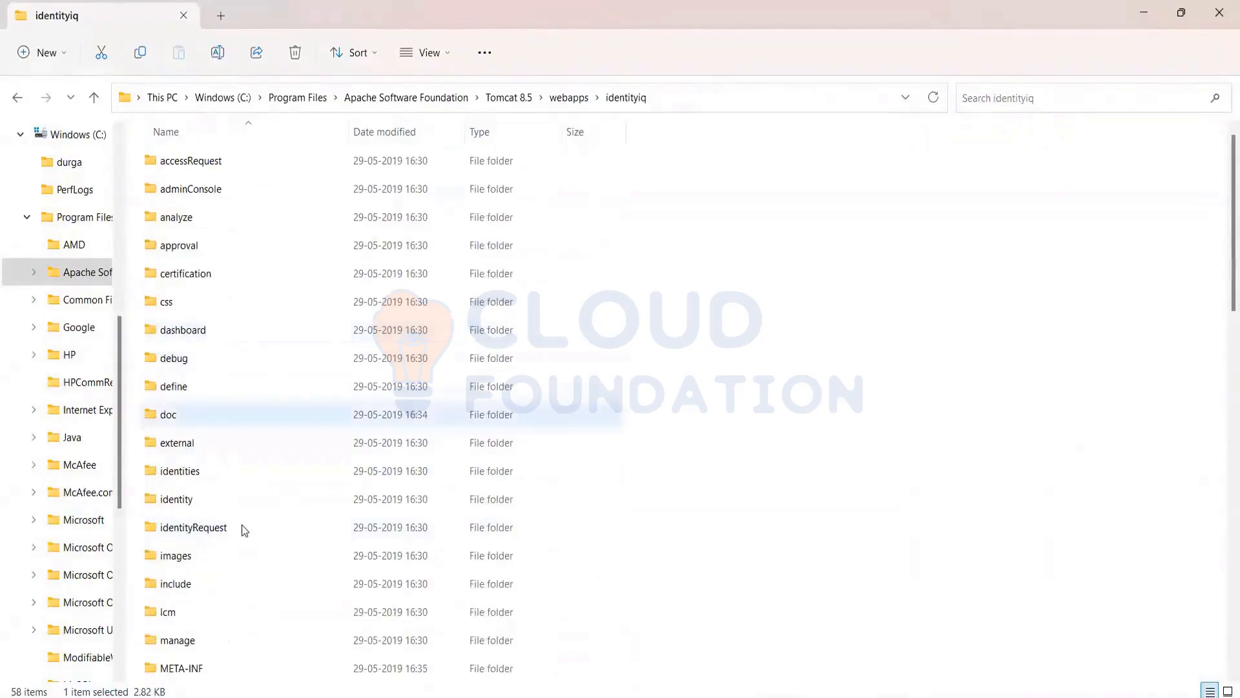
{"action": "left_click", "coordinate": [216, 559]}
{"action": "scroll", "coordinate": [232, 525], "scroll_direction": "down", "scroll_amount": 3}
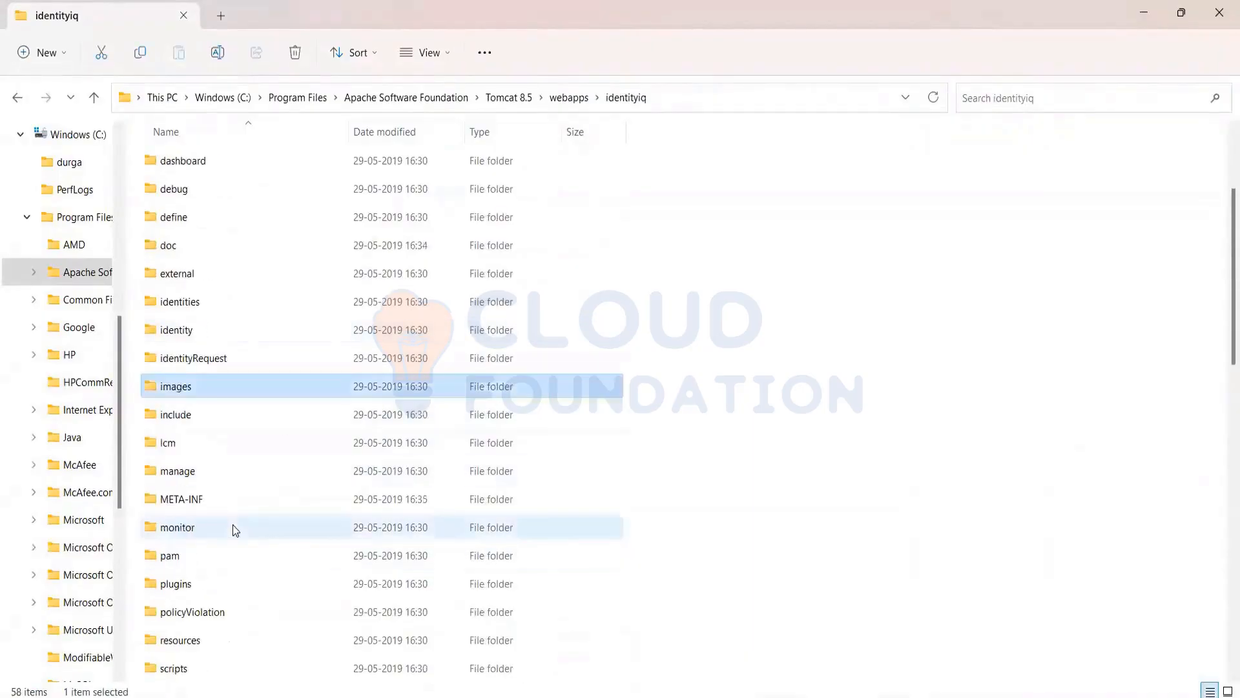
Open the database folder inside identityiq's WEB-INF folder
{"action": "scroll", "coordinate": [233, 524], "scroll_direction": "down", "scroll_amount": 2}
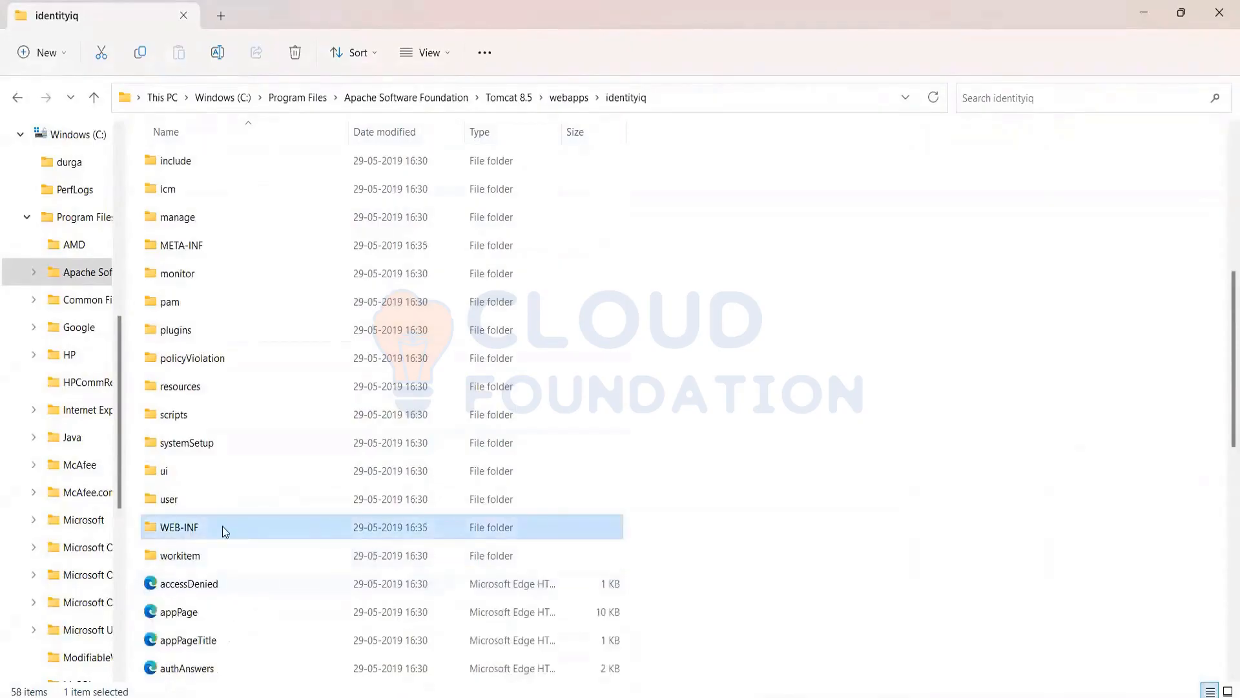
{"action": "double_click", "coordinate": [222, 527]}
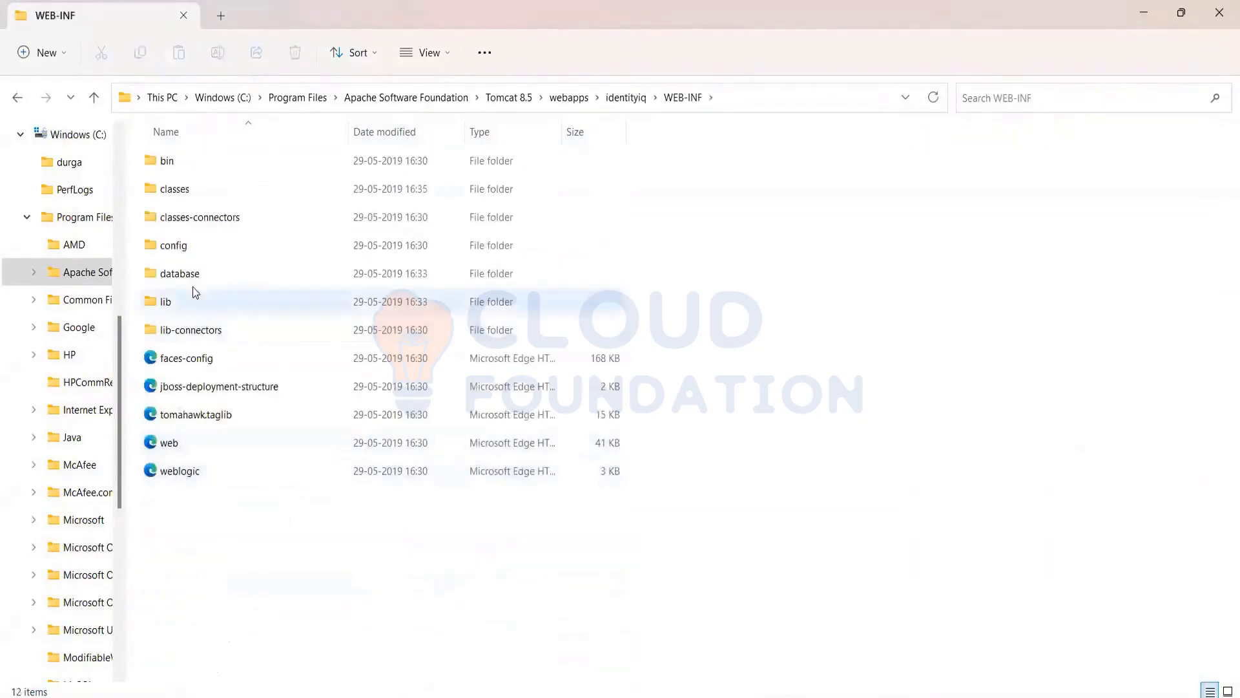
{"action": "double_click", "coordinate": [213, 274]}
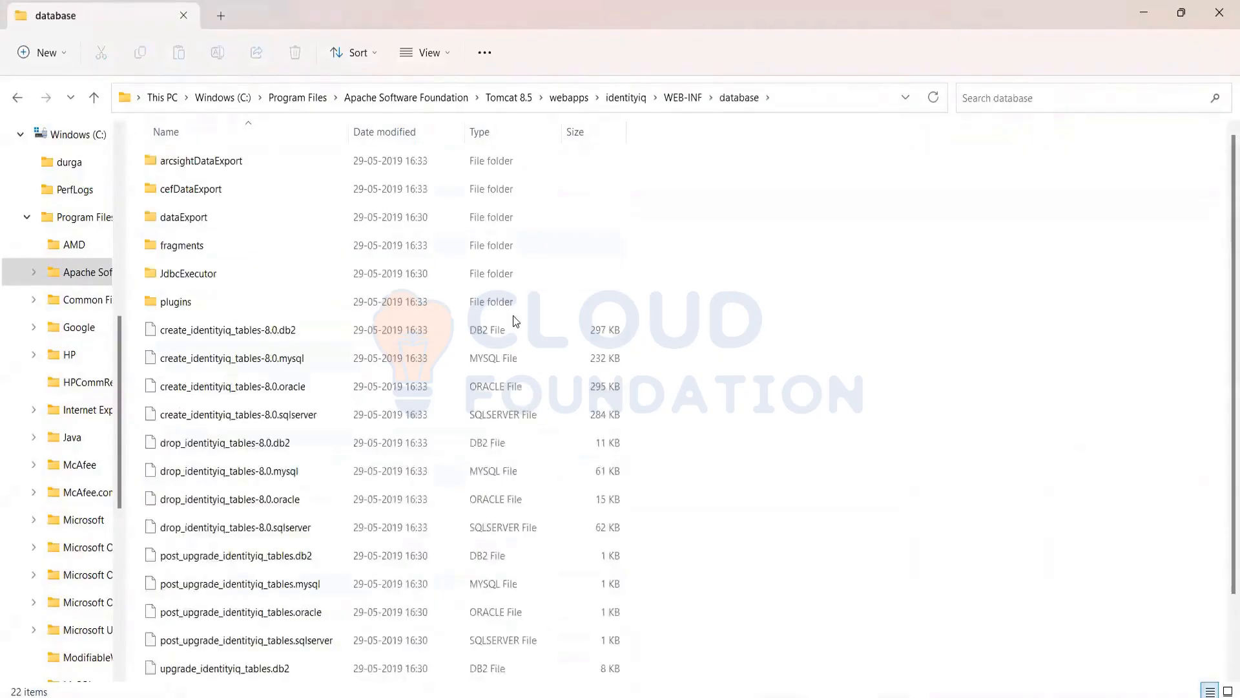
Open create_identityiq_tables-8.0.mysql with Notepad, using that app just once
{"action": "left_click", "coordinate": [287, 365]}
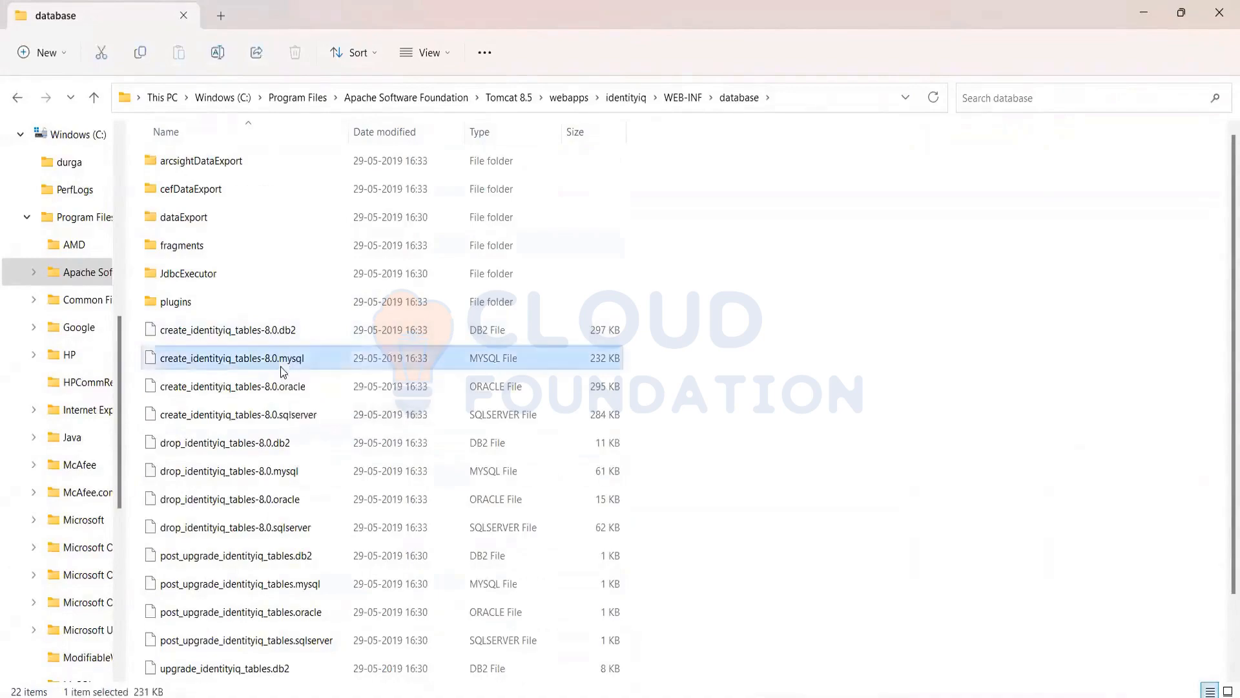
{"action": "right_click", "coordinate": [239, 363]}
{"action": "left_click", "coordinate": [341, 562]}
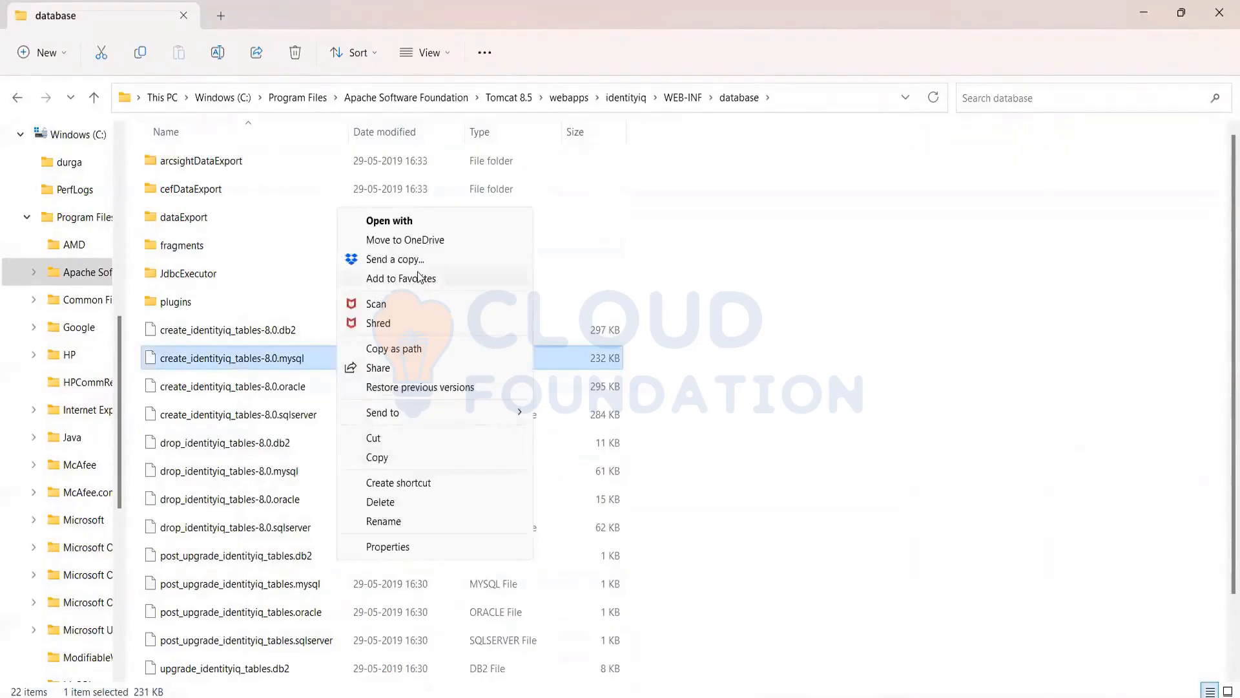
{"action": "left_click", "coordinate": [425, 219]}
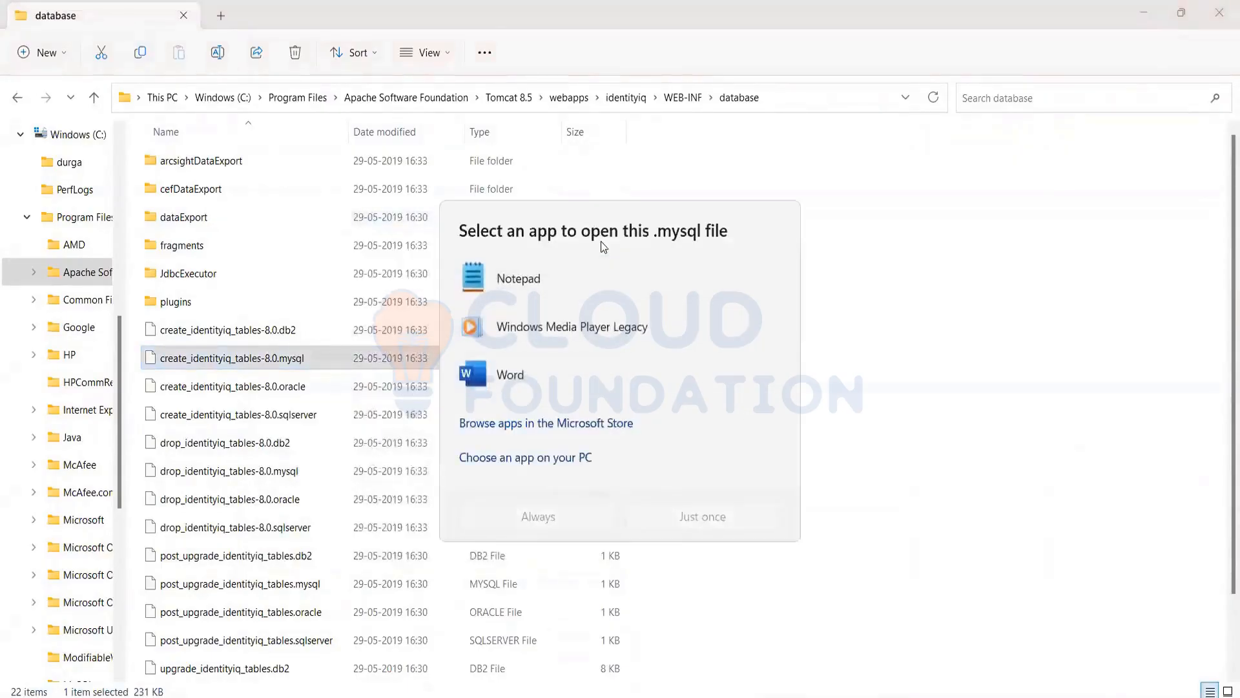
{"action": "left_click", "coordinate": [520, 279]}
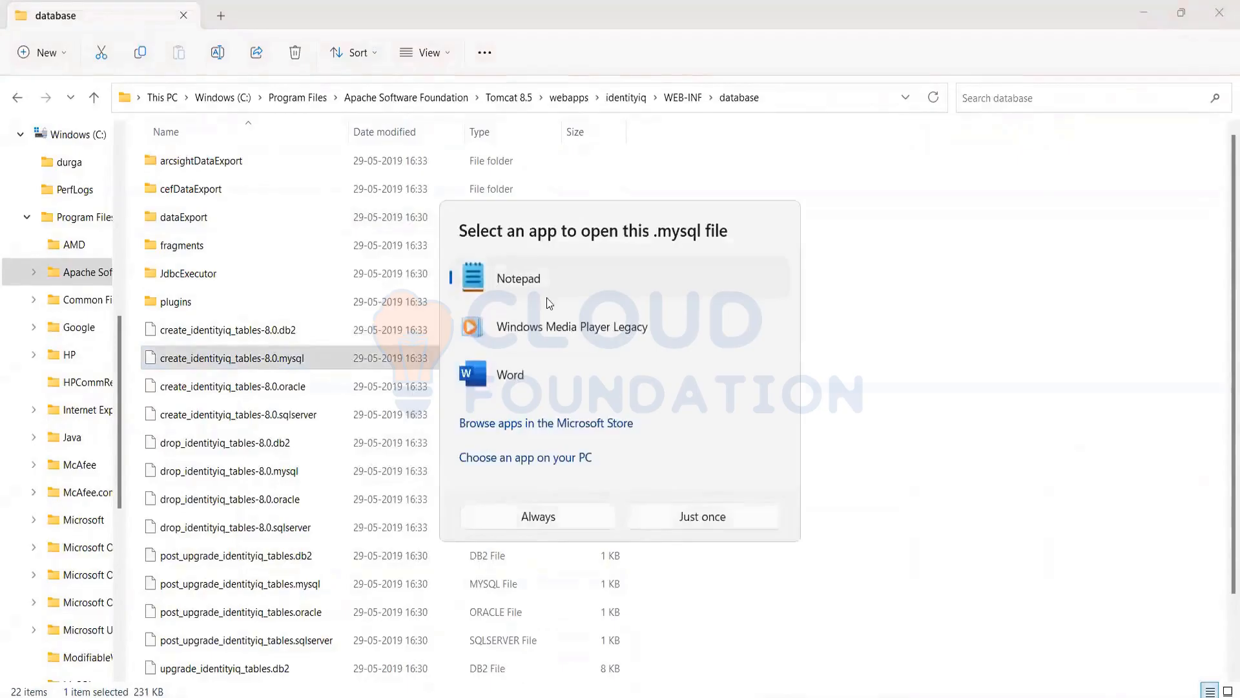
{"action": "left_click", "coordinate": [730, 514]}
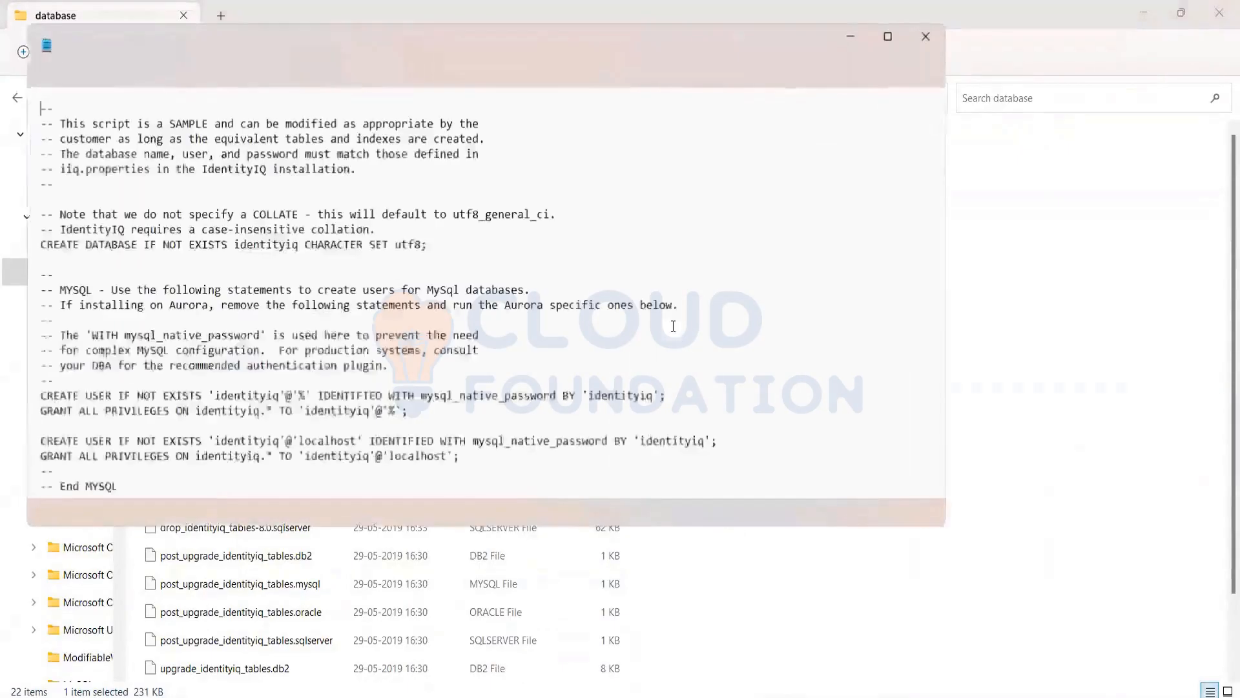
Read through the database and user creation statements at the start of the create_identityiq_tables-8.0.mysql script
{"action": "left_click", "coordinate": [888, 36]}
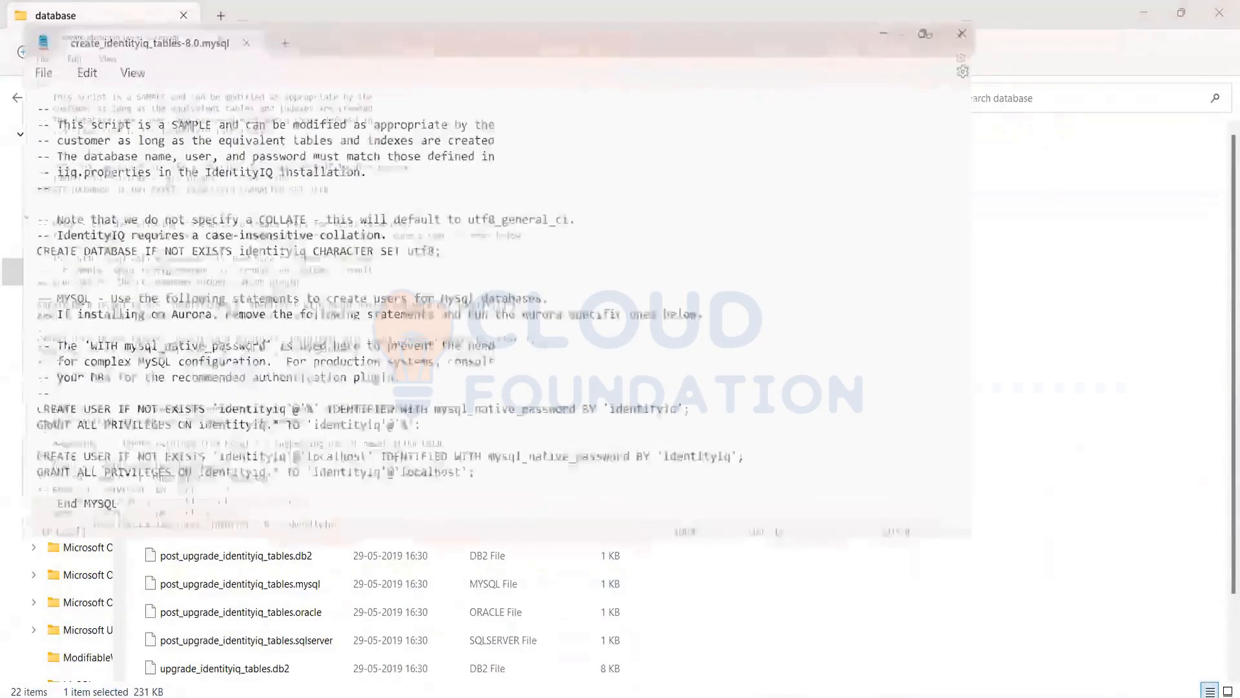
{"action": "left_click", "coordinate": [111, 423]}
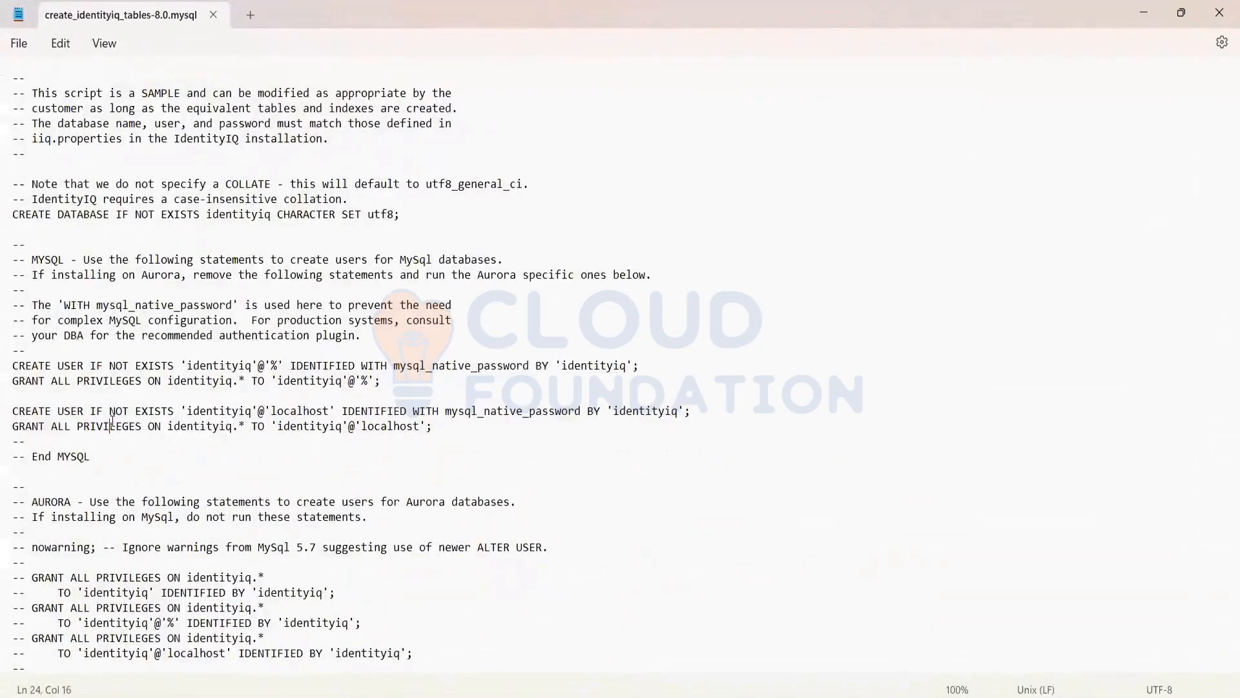
{"action": "scroll", "coordinate": [111, 423], "scroll_direction": "down", "scroll_amount": 7}
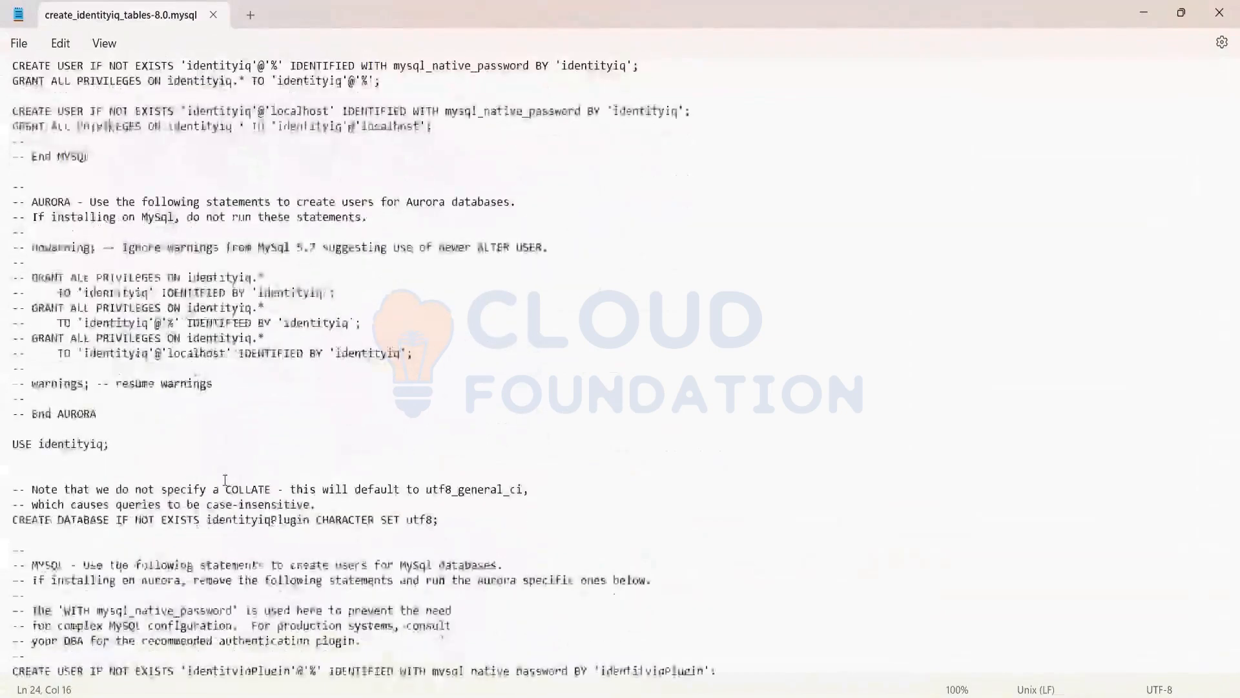
{"action": "scroll", "coordinate": [225, 480], "scroll_direction": "down", "scroll_amount": 2}
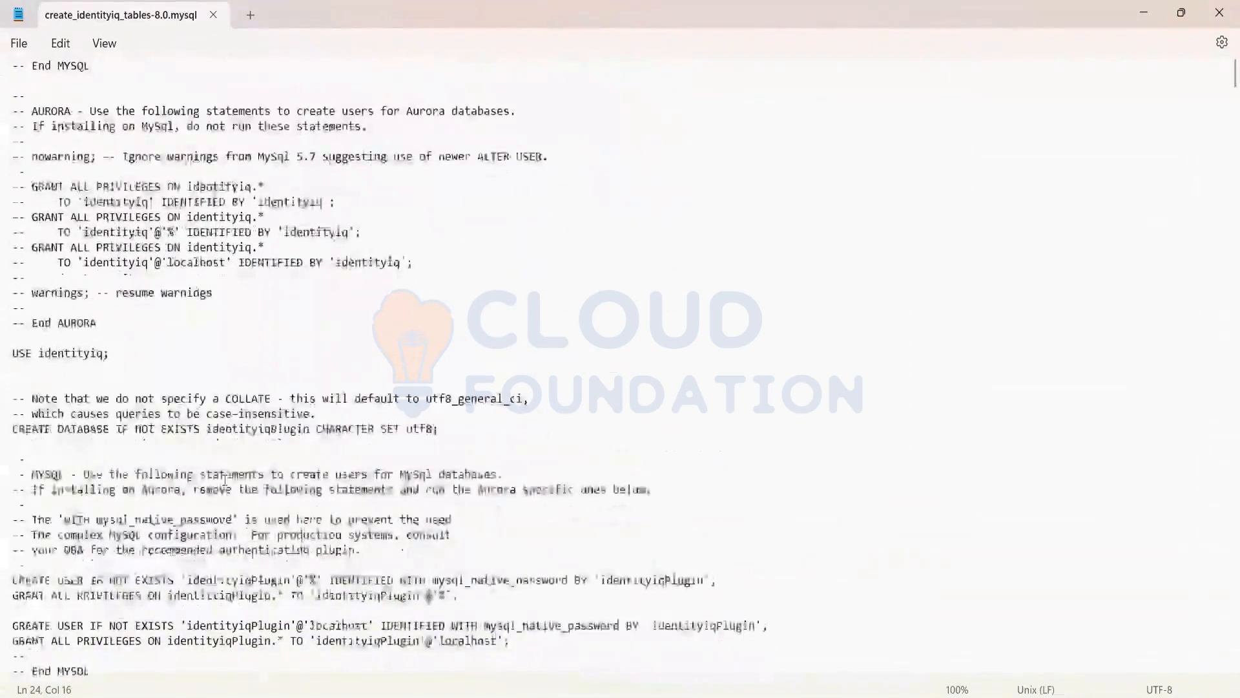
{"action": "scroll", "coordinate": [225, 480], "scroll_direction": "down", "scroll_amount": 4}
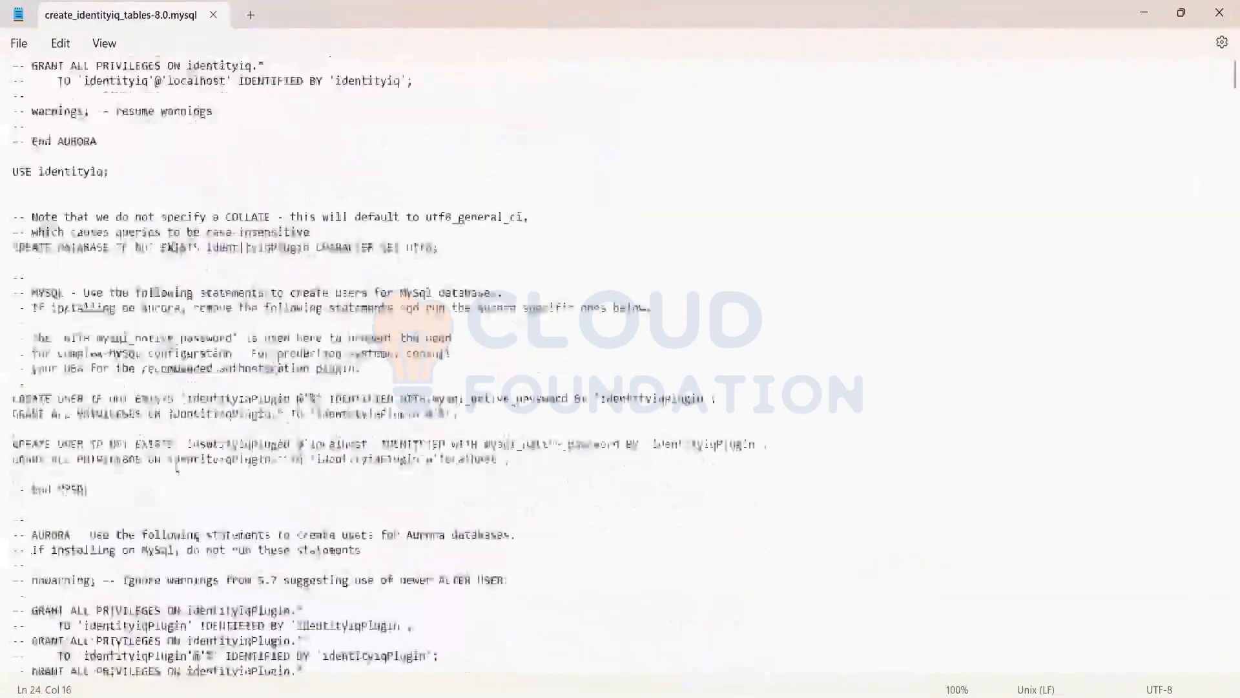
{"action": "scroll", "coordinate": [177, 466], "scroll_direction": "down", "scroll_amount": 5}
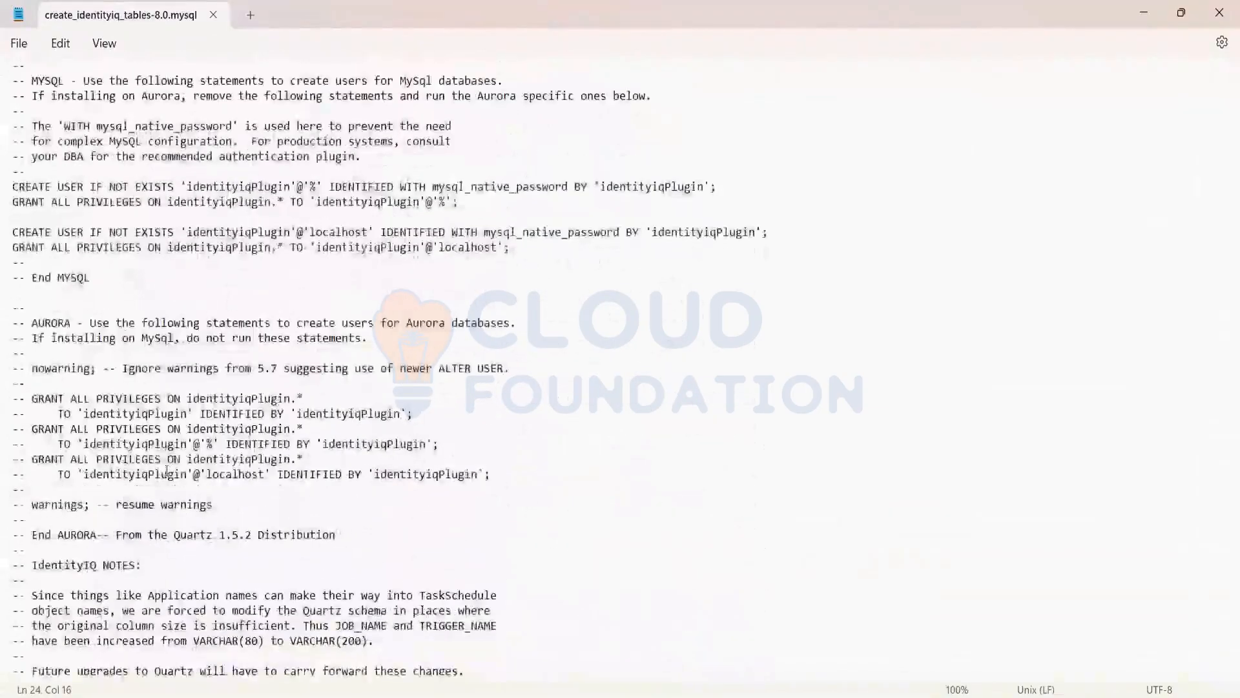
{"action": "scroll", "coordinate": [167, 471], "scroll_direction": "down", "scroll_amount": 2}
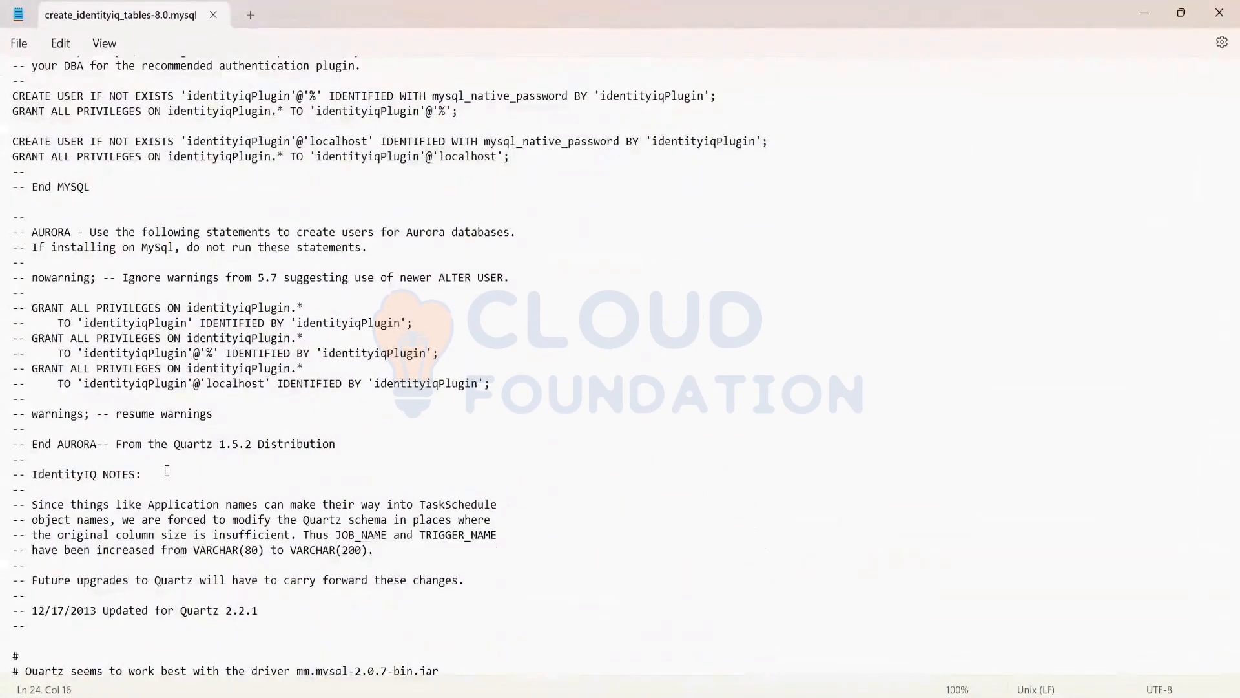
{"action": "scroll", "coordinate": [167, 471], "scroll_direction": "down", "scroll_amount": 2}
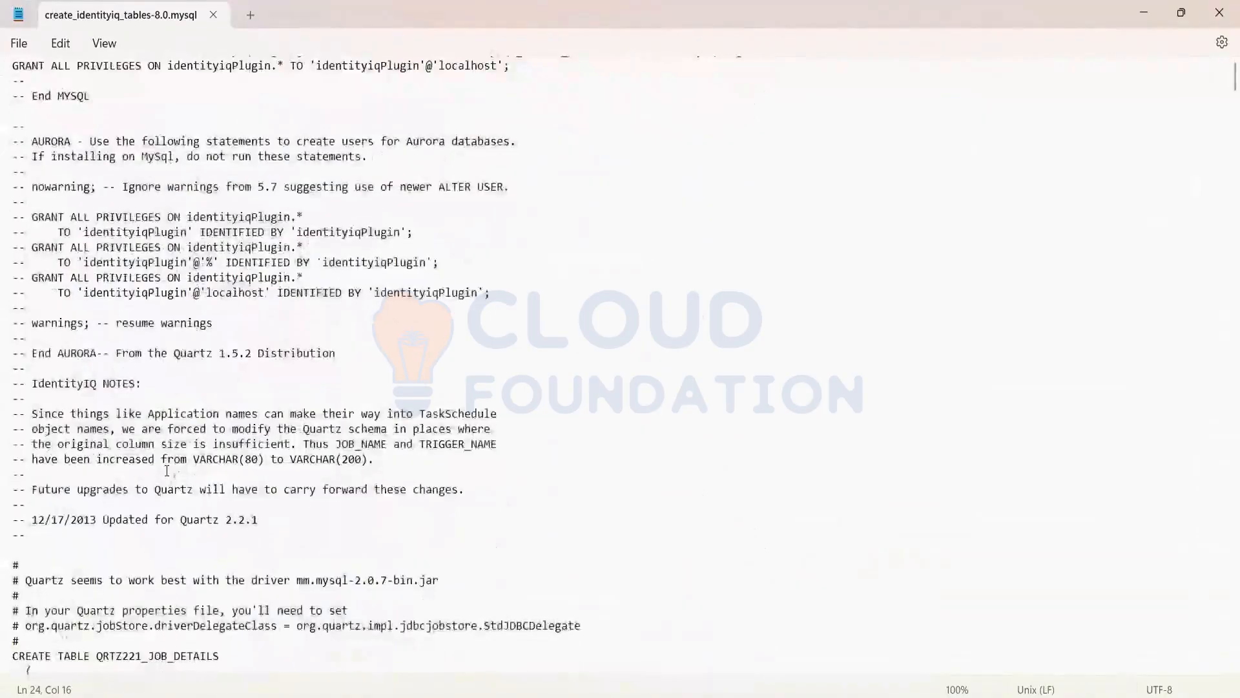
{"action": "scroll", "coordinate": [166, 471], "scroll_direction": "down", "scroll_amount": 7}
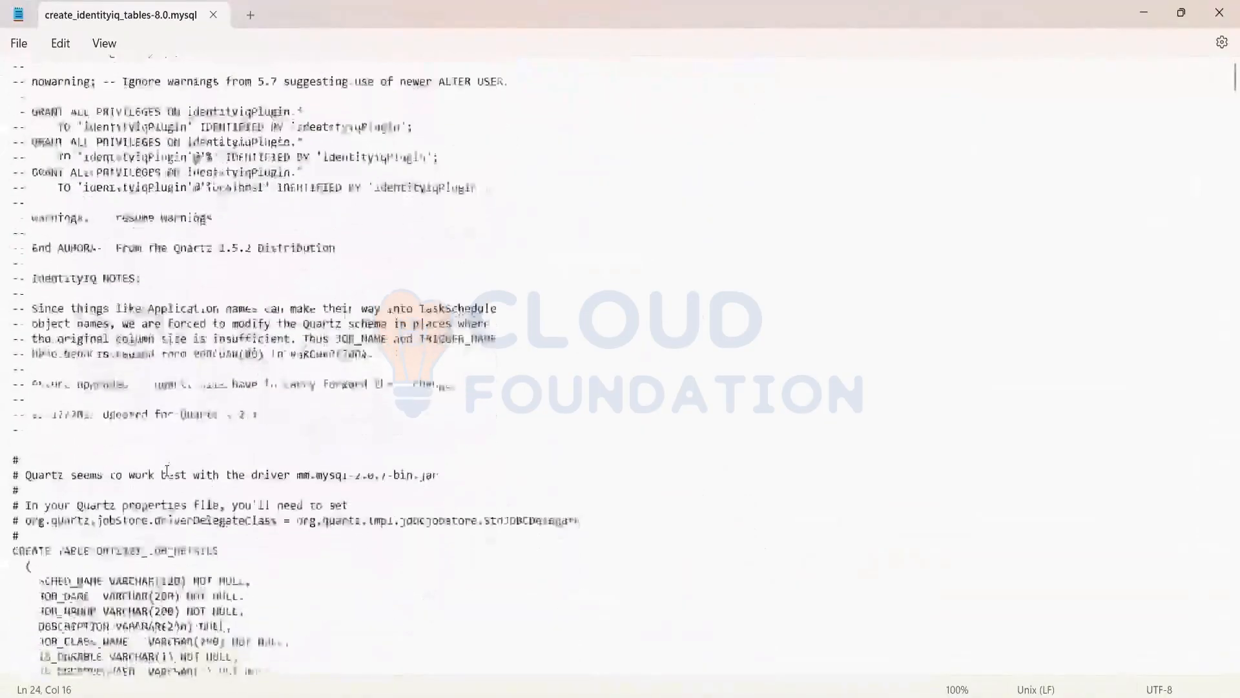
{"action": "scroll", "coordinate": [166, 471], "scroll_direction": "down", "scroll_amount": 20}
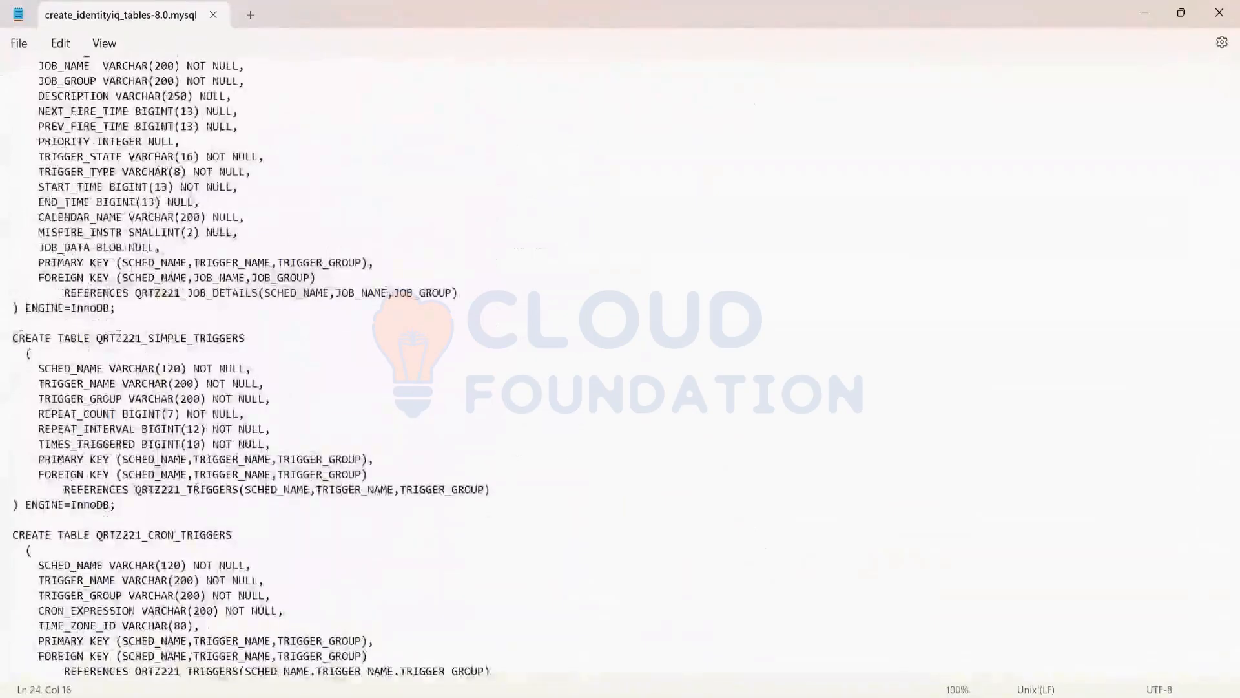
Examine the create table statements for QRTZ221_SIMPLE_TRIGGERS and spt_application_activity, including their column definitions, and close the script
{"action": "left_click_drag", "start_coordinate": [12, 337], "coordinate": [115, 338]}
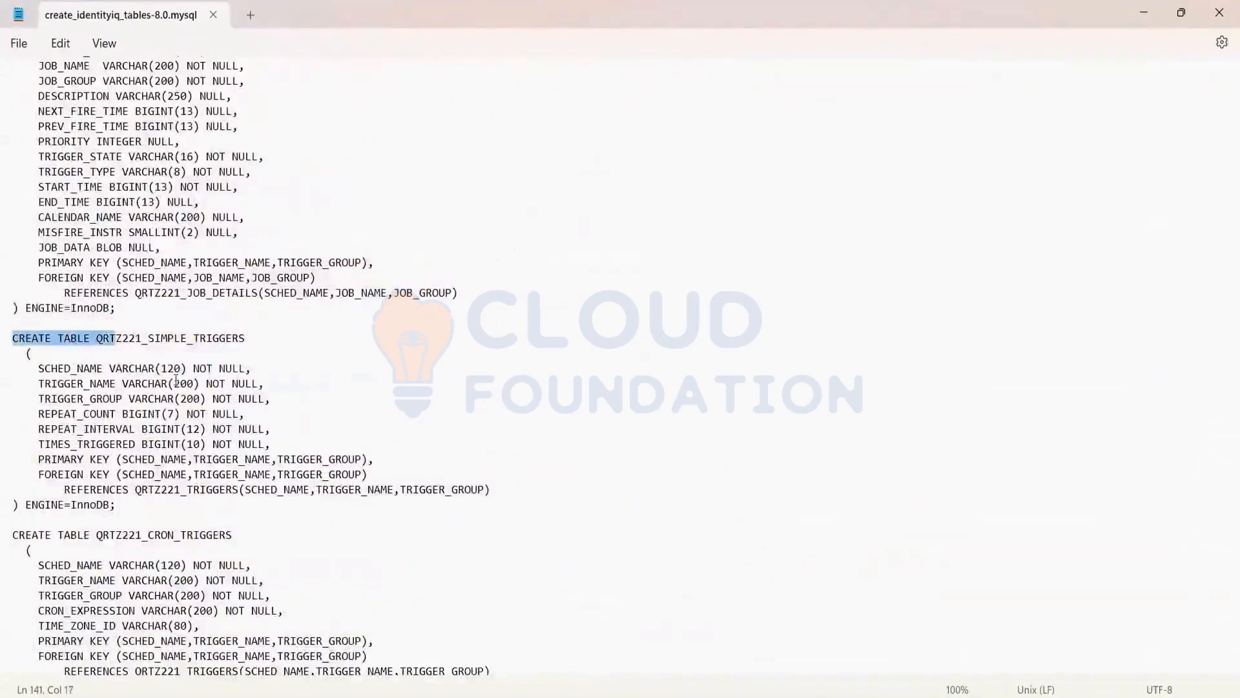
{"action": "left_click_drag", "start_coordinate": [143, 334], "coordinate": [142, 336]}
{"action": "left_click_drag", "start_coordinate": [46, 365], "coordinate": [152, 509]}
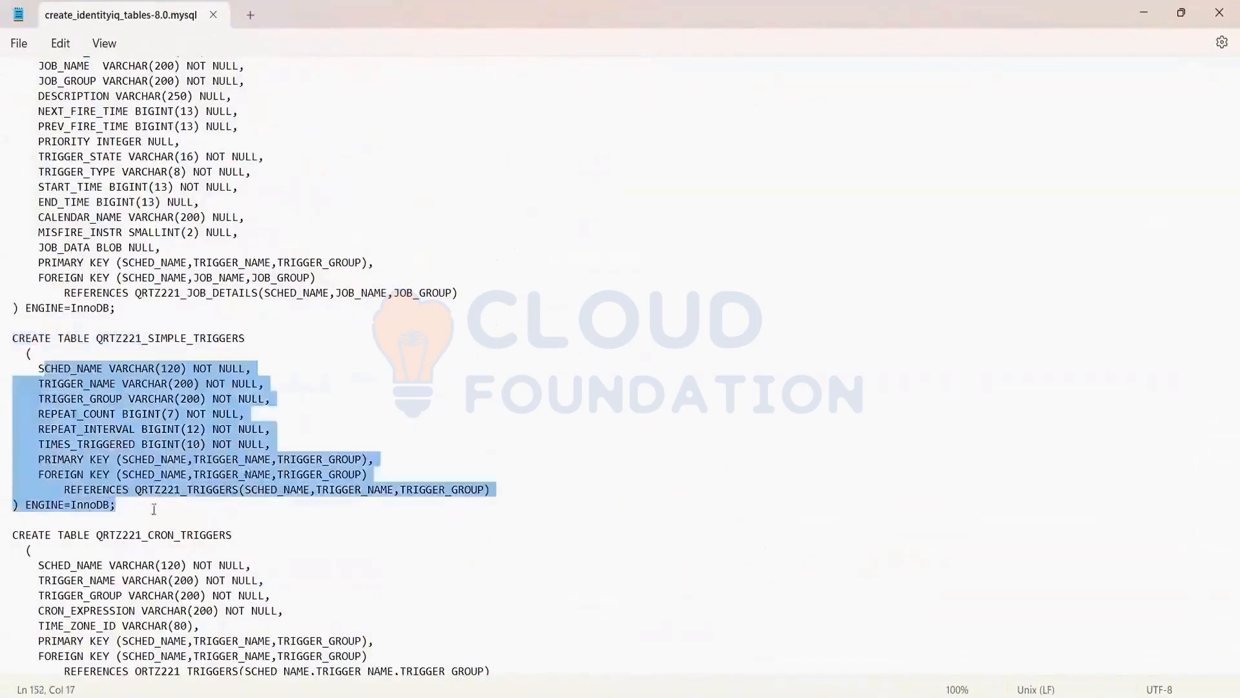
{"action": "scroll", "coordinate": [153, 509], "scroll_direction": "down", "scroll_amount": 10}
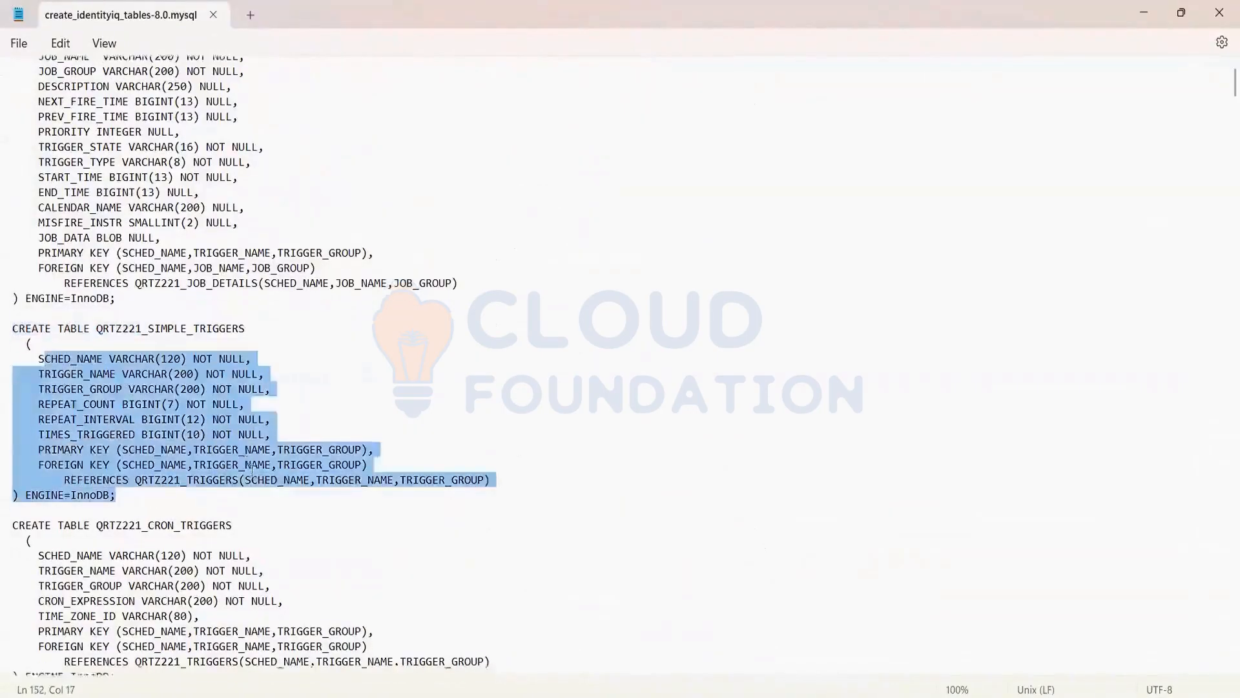
{"action": "scroll", "coordinate": [254, 469], "scroll_direction": "down", "scroll_amount": 15}
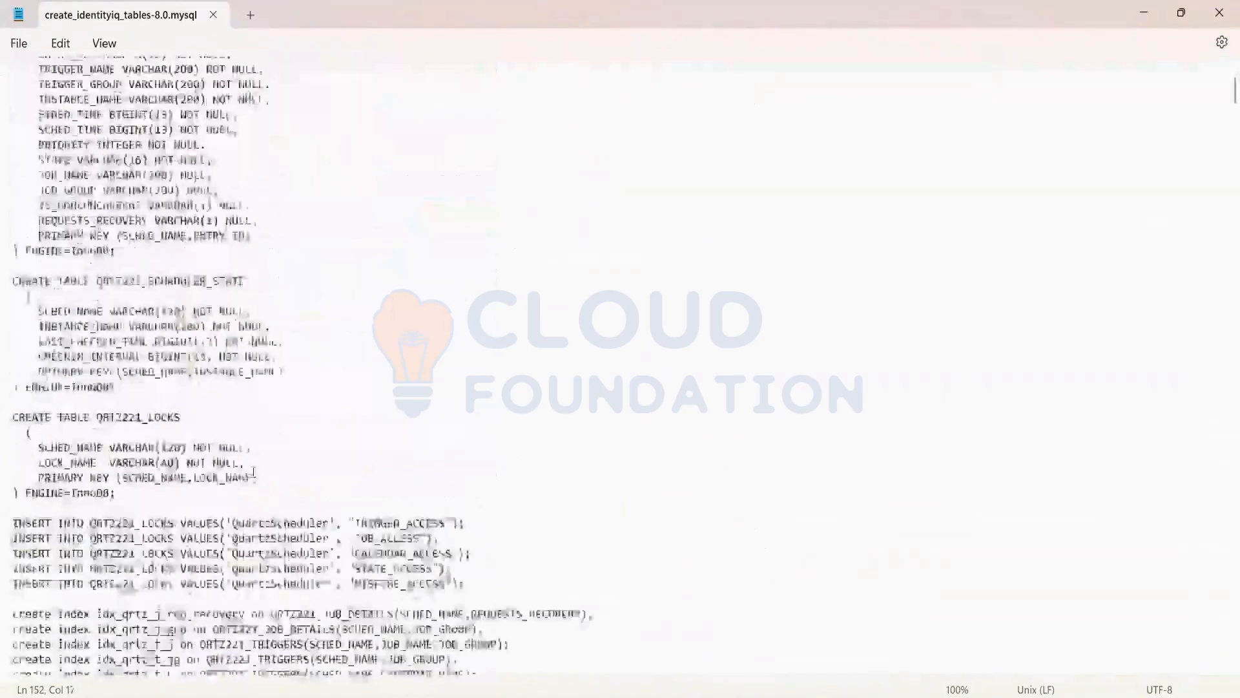
{"action": "scroll", "coordinate": [253, 471], "scroll_direction": "down", "scroll_amount": 15}
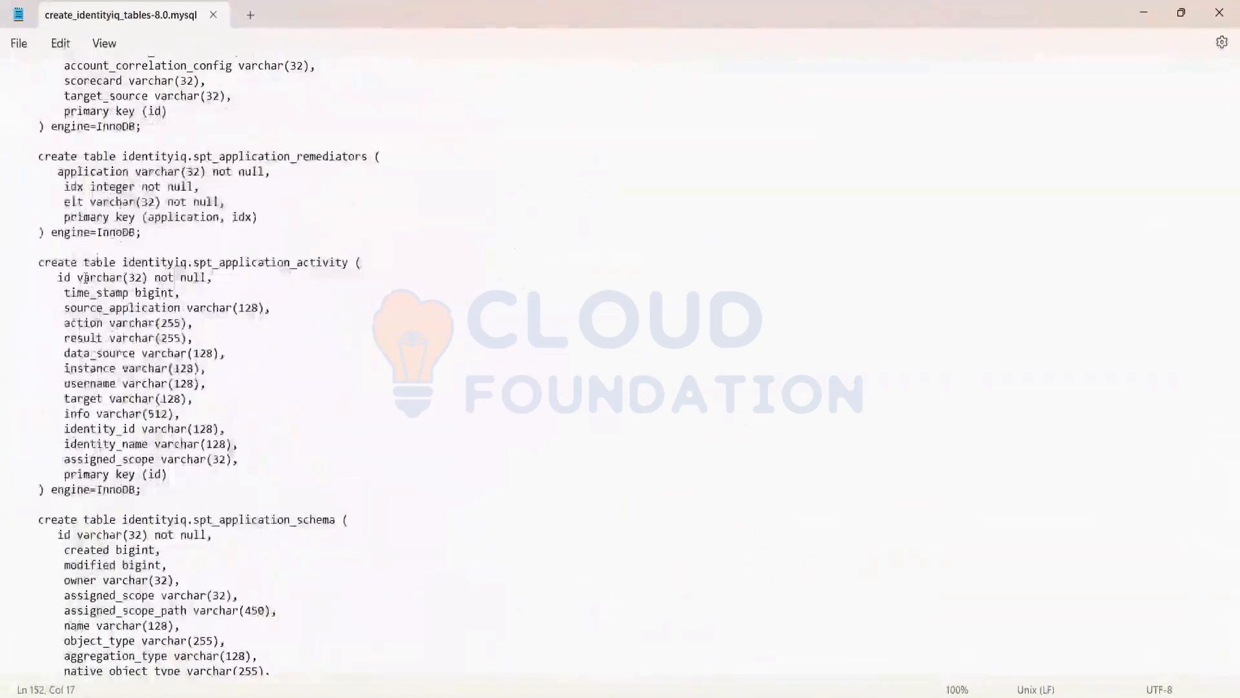
{"action": "left_click_drag", "start_coordinate": [85, 262], "coordinate": [348, 261]}
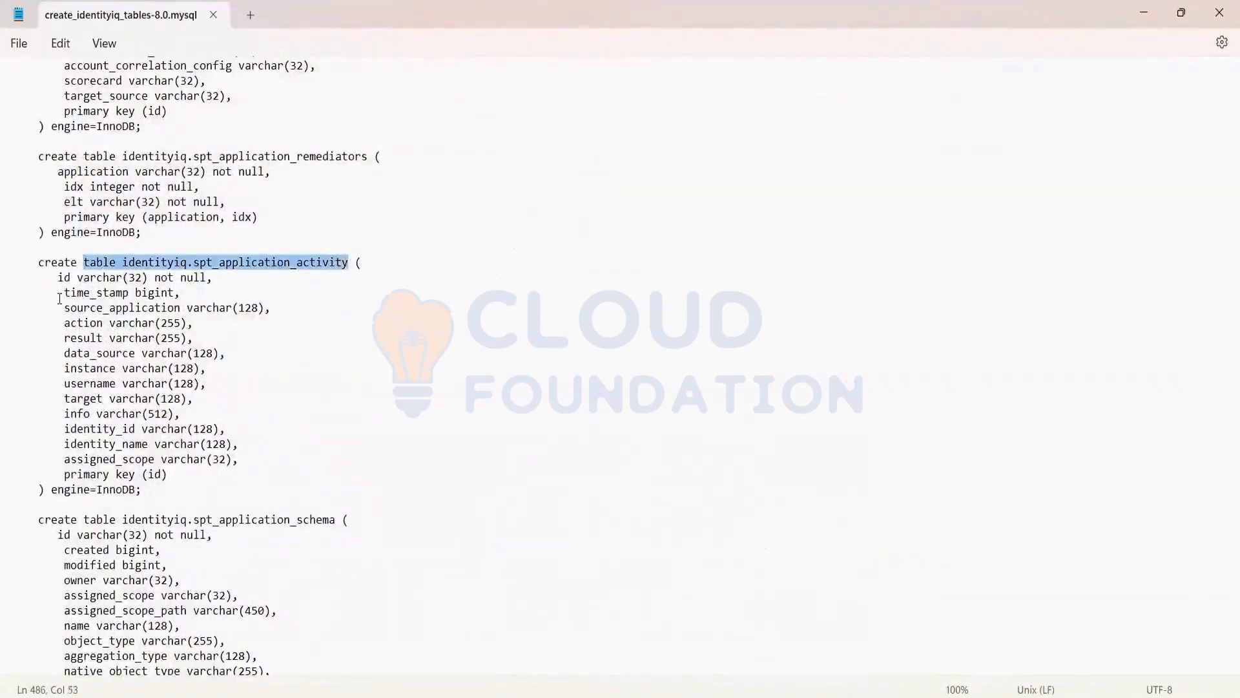
{"action": "left_click_drag", "start_coordinate": [60, 278], "coordinate": [131, 470]}
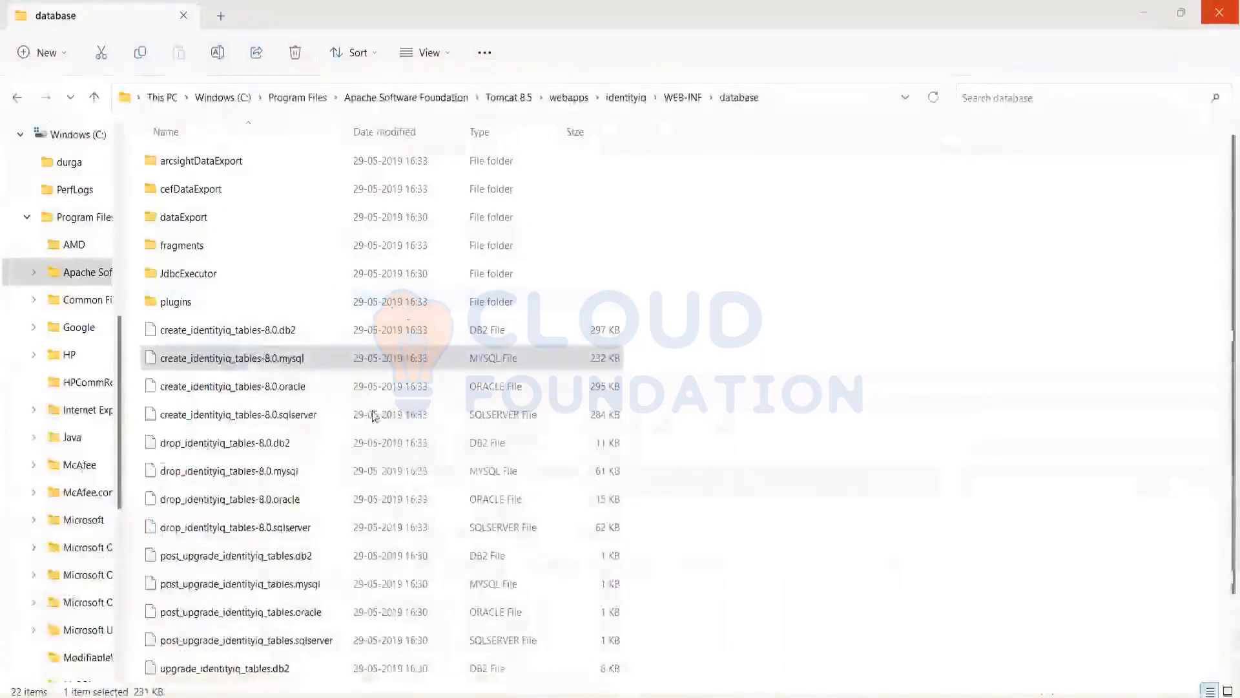
Copy the path of the database folder and replace the old Command Prompt window with a new one
{"action": "left_click", "coordinate": [814, 101]}
{"action": "key", "text": "ctrl+c"}
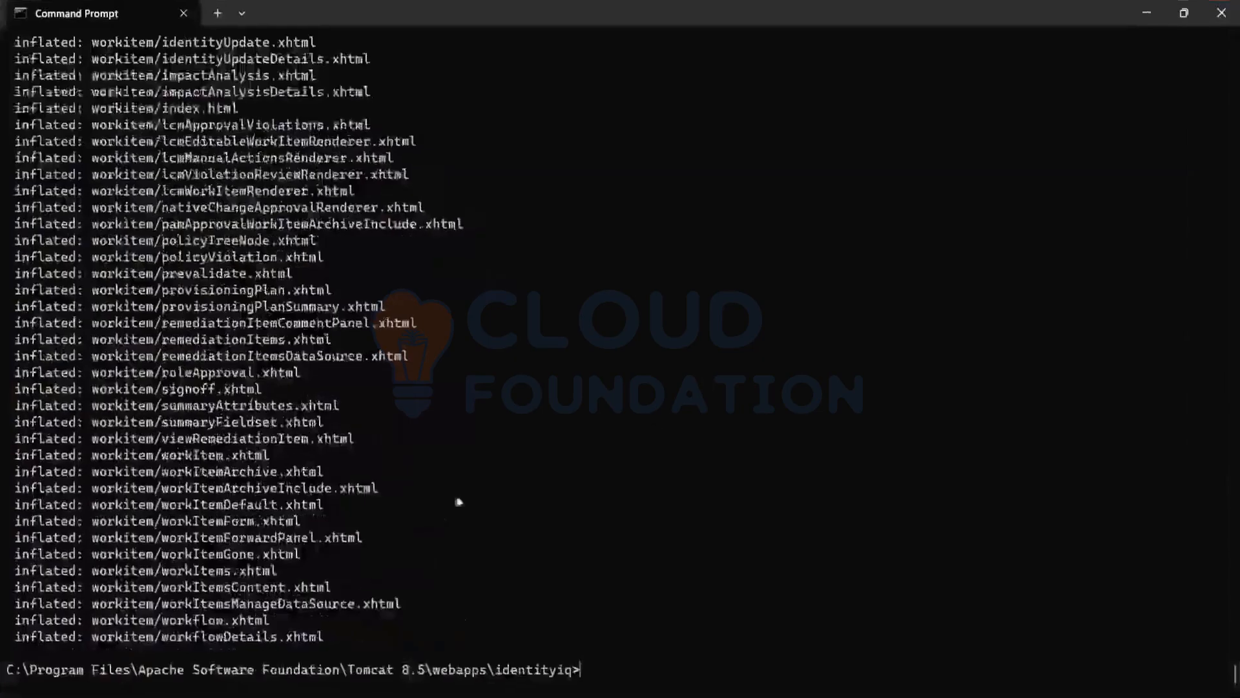
{"action": "left_click", "coordinate": [1221, 13]}
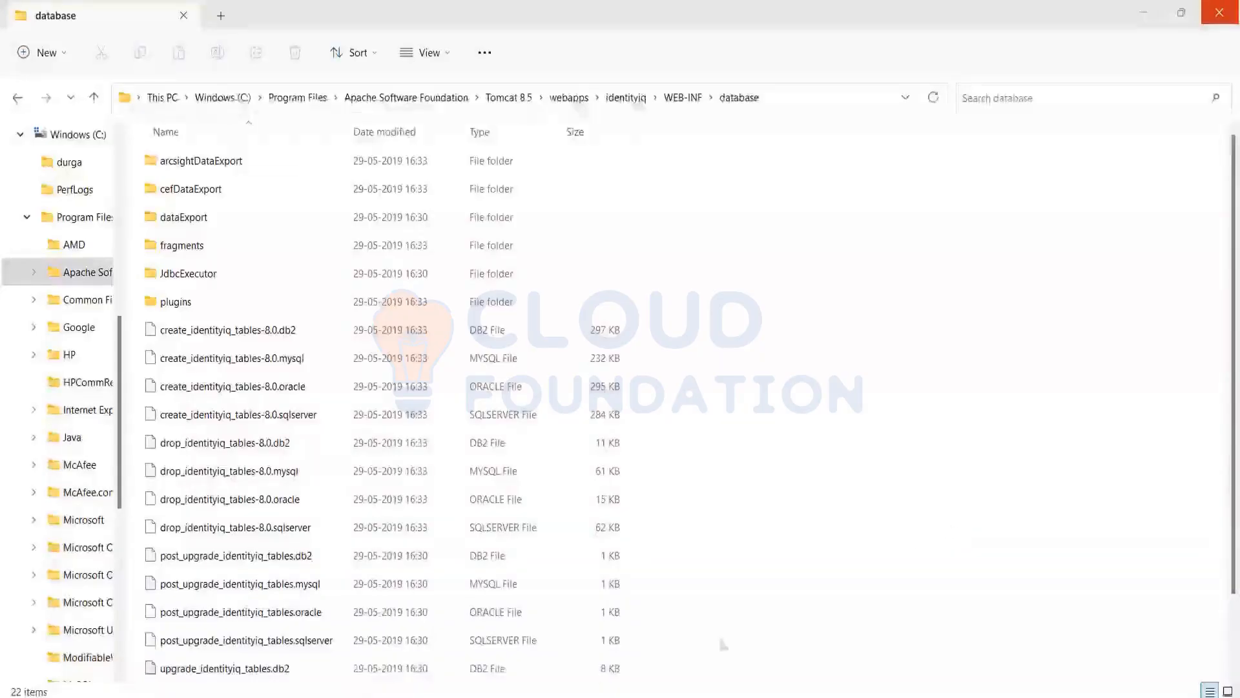
{"action": "key", "text": "super"}
{"action": "type", "text": "cmd"}
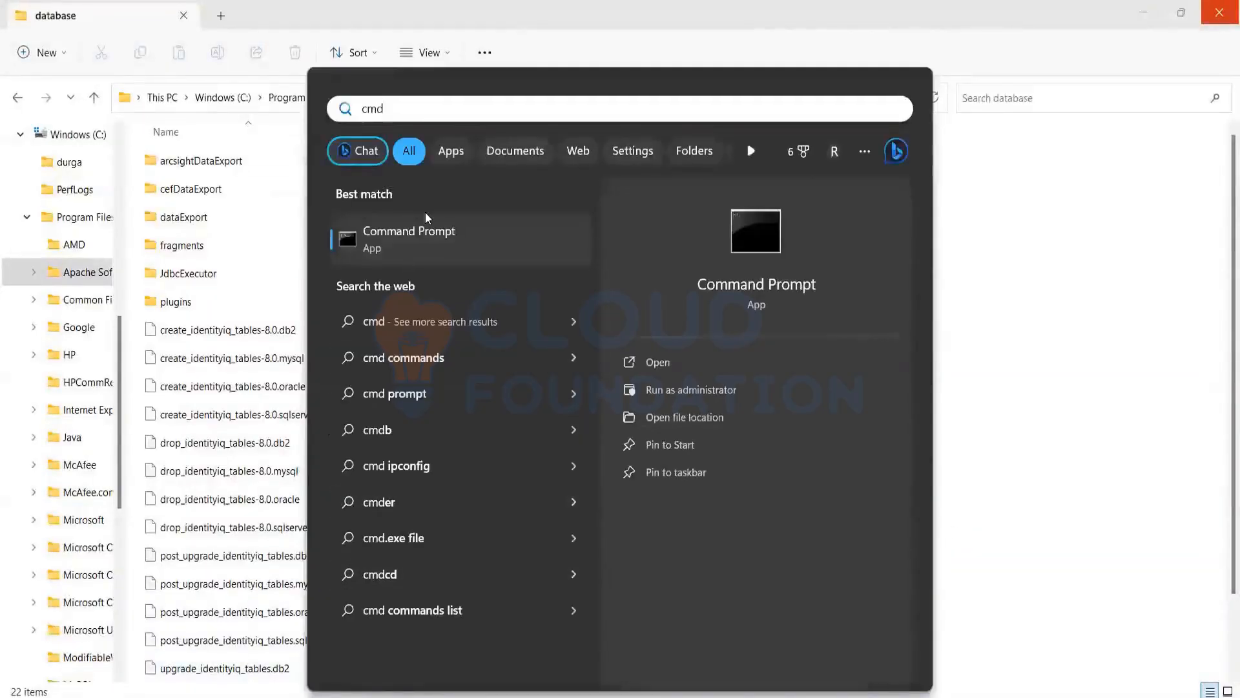
{"action": "left_click", "coordinate": [426, 239]}
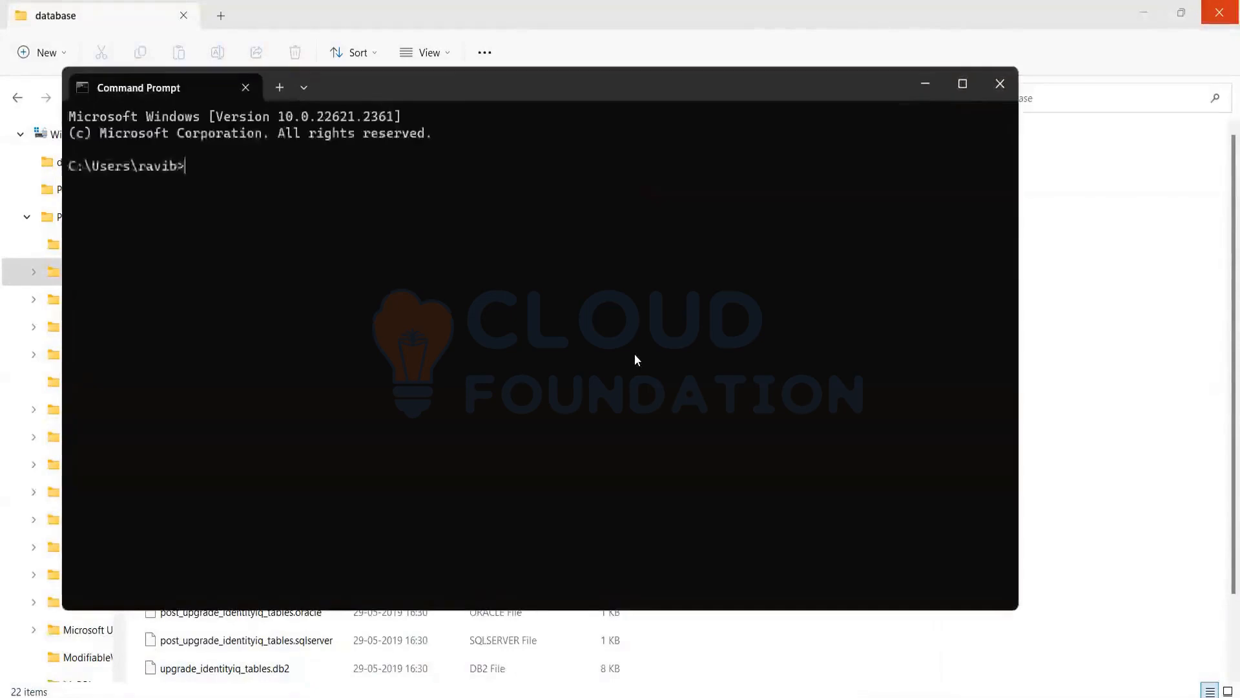
Change the Command Prompt directory to identityiq\WEB-INF\database using the copied path, and maximize the window
{"action": "type", "text": "cd"}
{"action": "key", "text": "ctrl+v"}
{"action": "key", "text": "Return"}
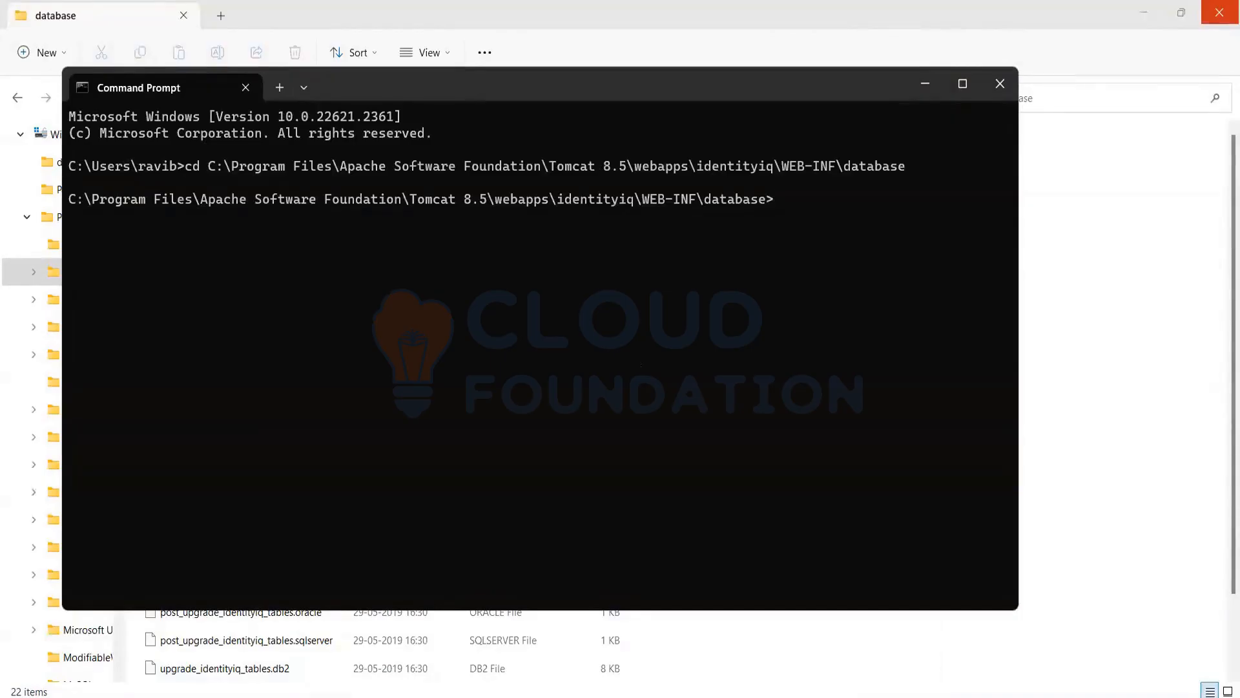
{"action": "left_click", "coordinate": [962, 83]}
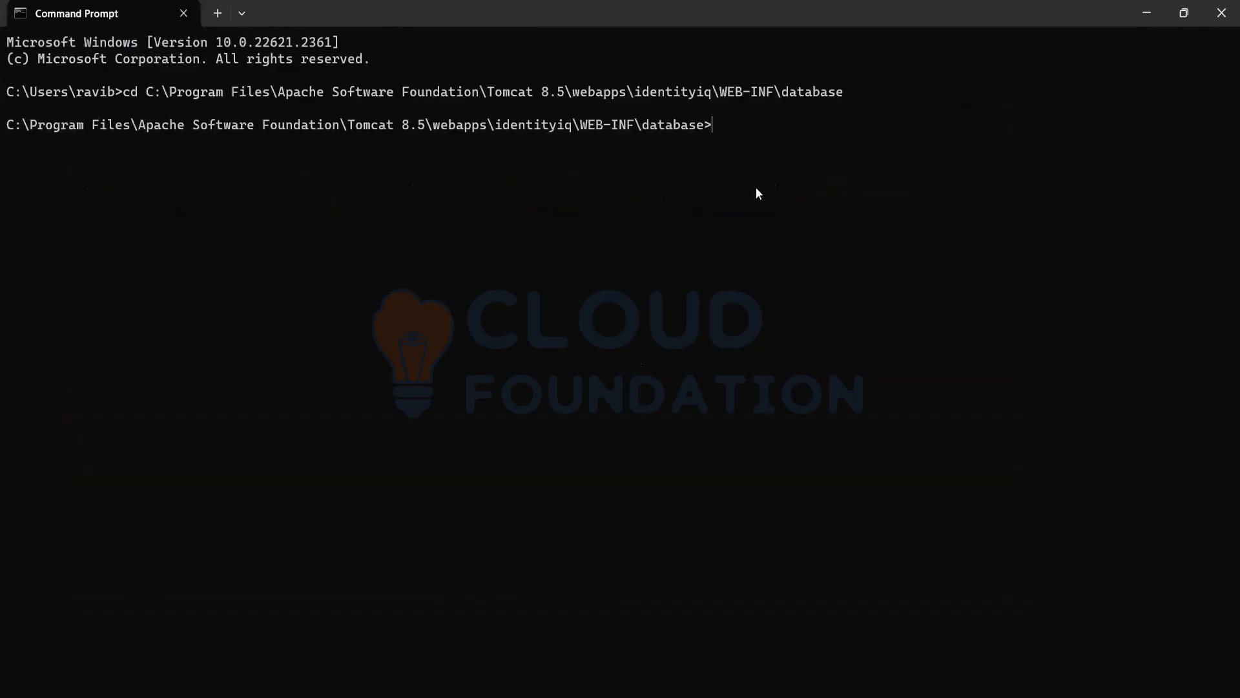
Try to run the command iiq schema from the WEB-INF\database directory
{"action": "type", "text": "iiq schema"}
{"action": "key", "text": "Return"}
Go up to WEB-INF with cd.. and change into its bin directory with cd bin
{"action": "type", "text": "cd"}
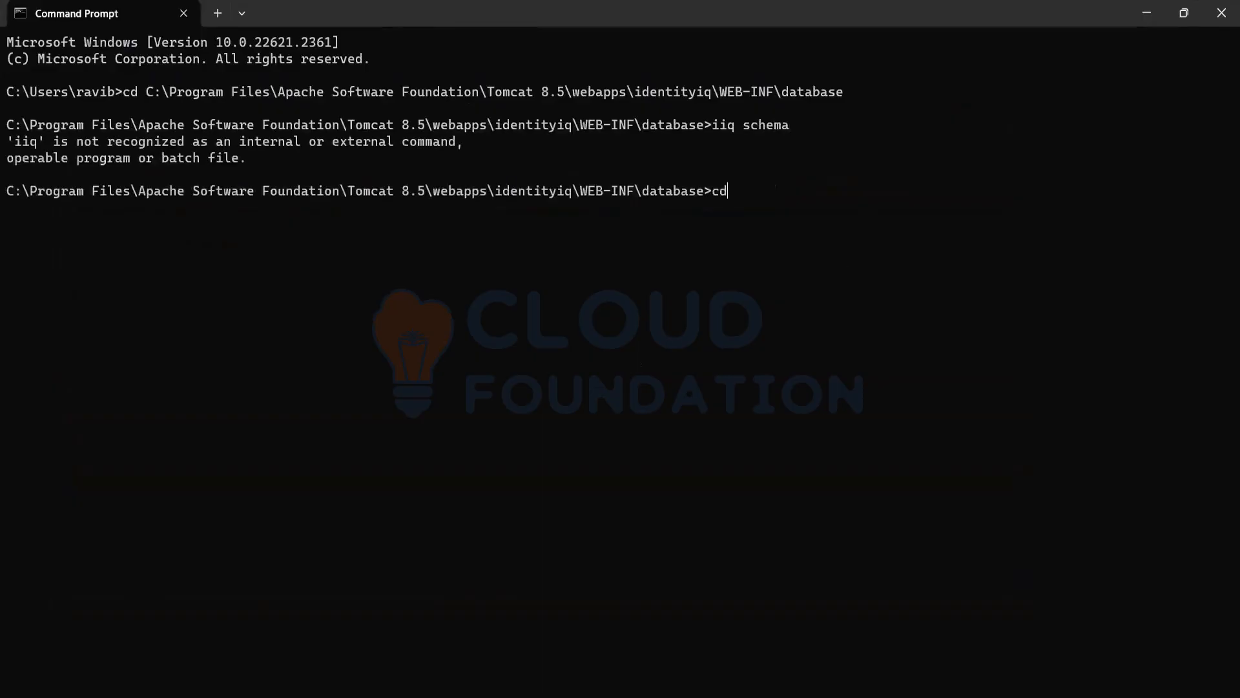
{"action": "type", "text": ".."}
{"action": "key", "text": "Return"}
{"action": "type", "text": "cd bin"}
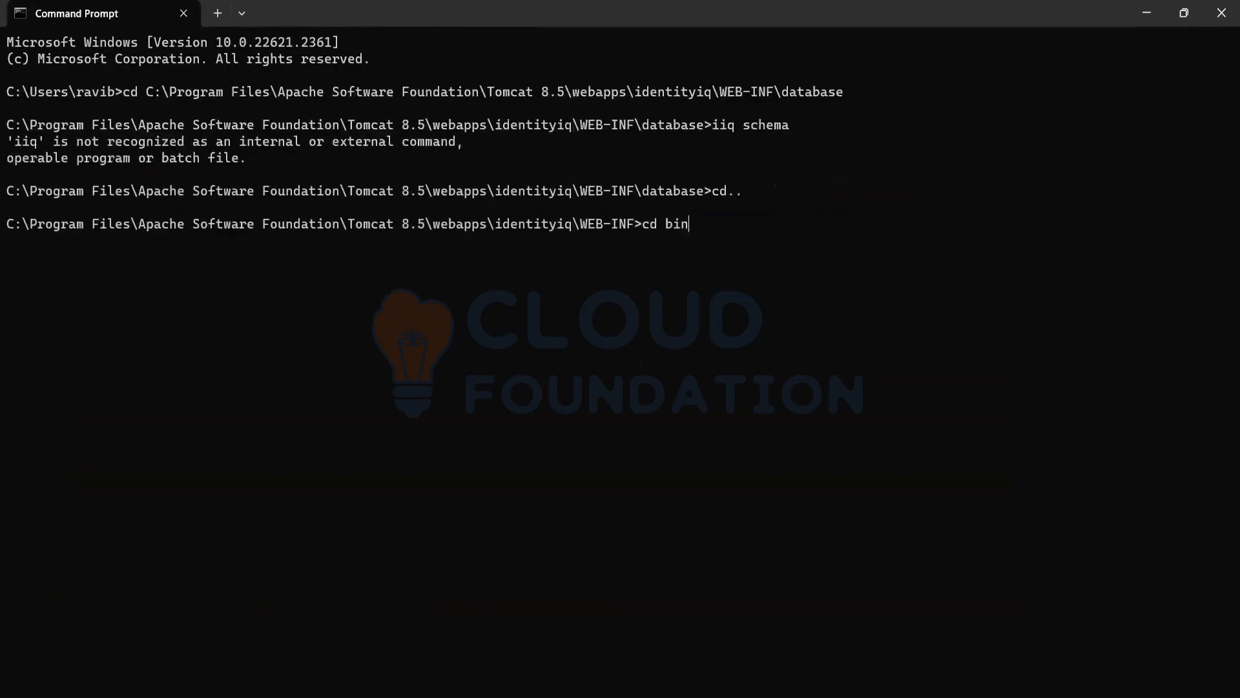
{"action": "key", "text": "Return"}
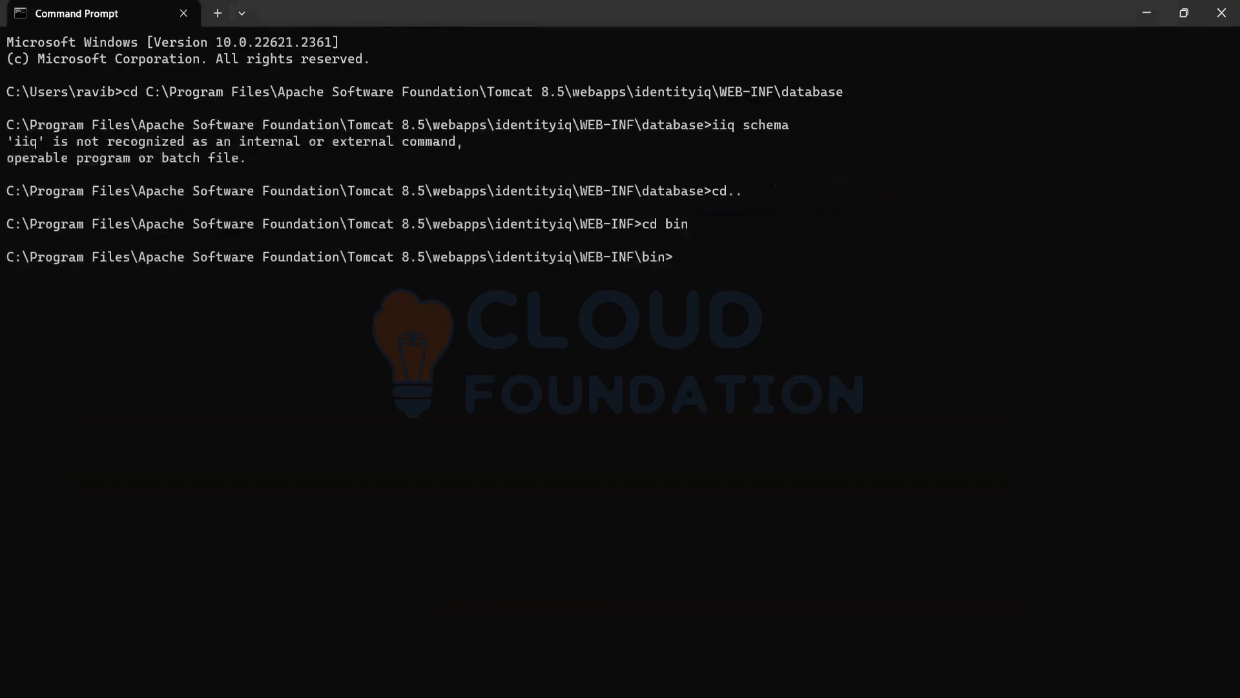
Switch to File Explorer and open the bin folder inside WEB-INF to look over its files
{"action": "key", "text": "alt+Tab"}
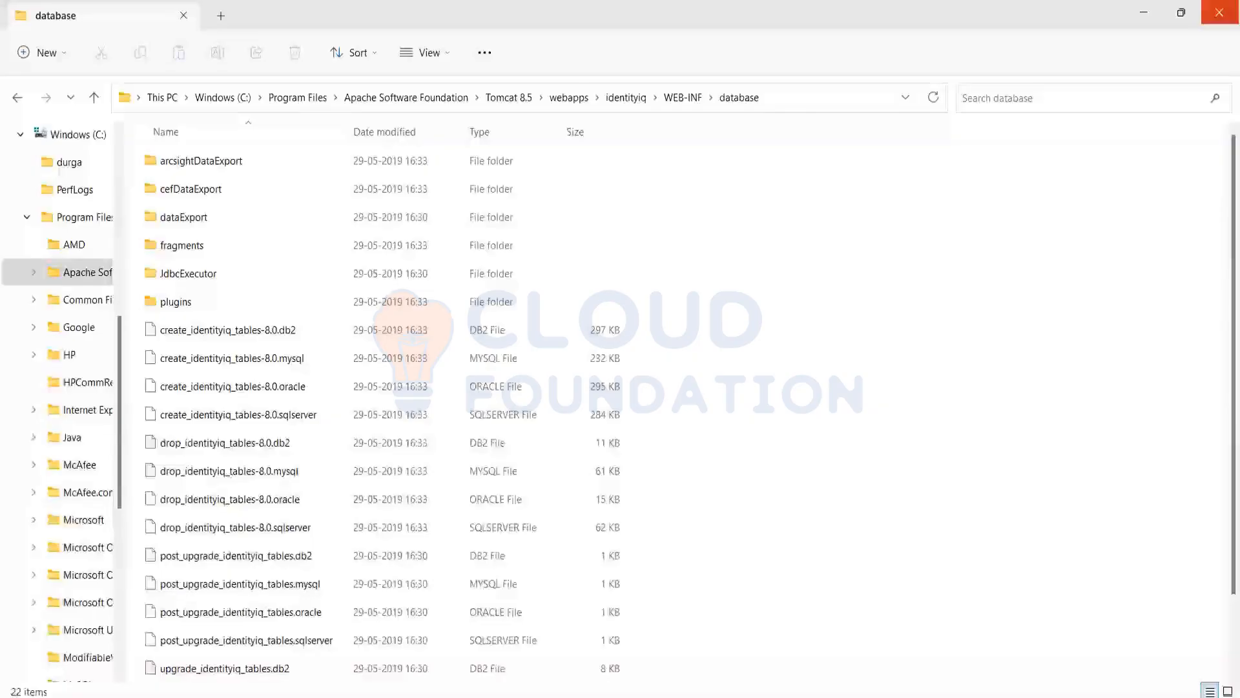
{"action": "left_click", "coordinate": [684, 97]}
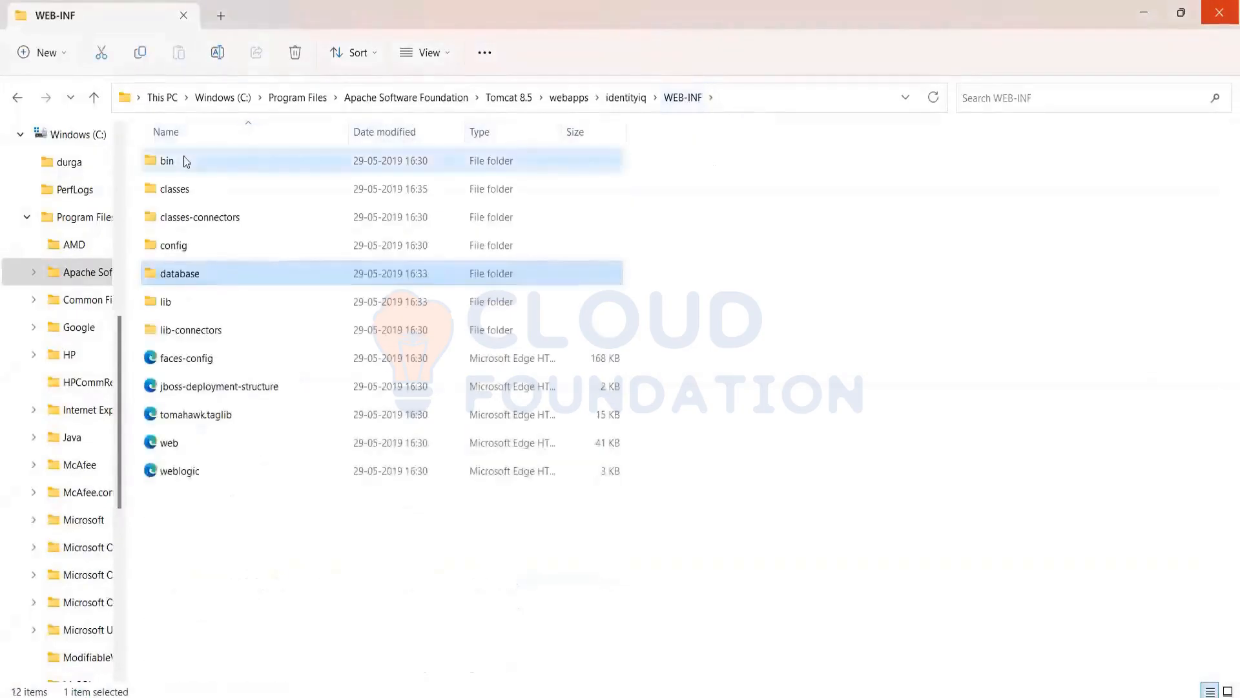
{"action": "double_click", "coordinate": [186, 161]}
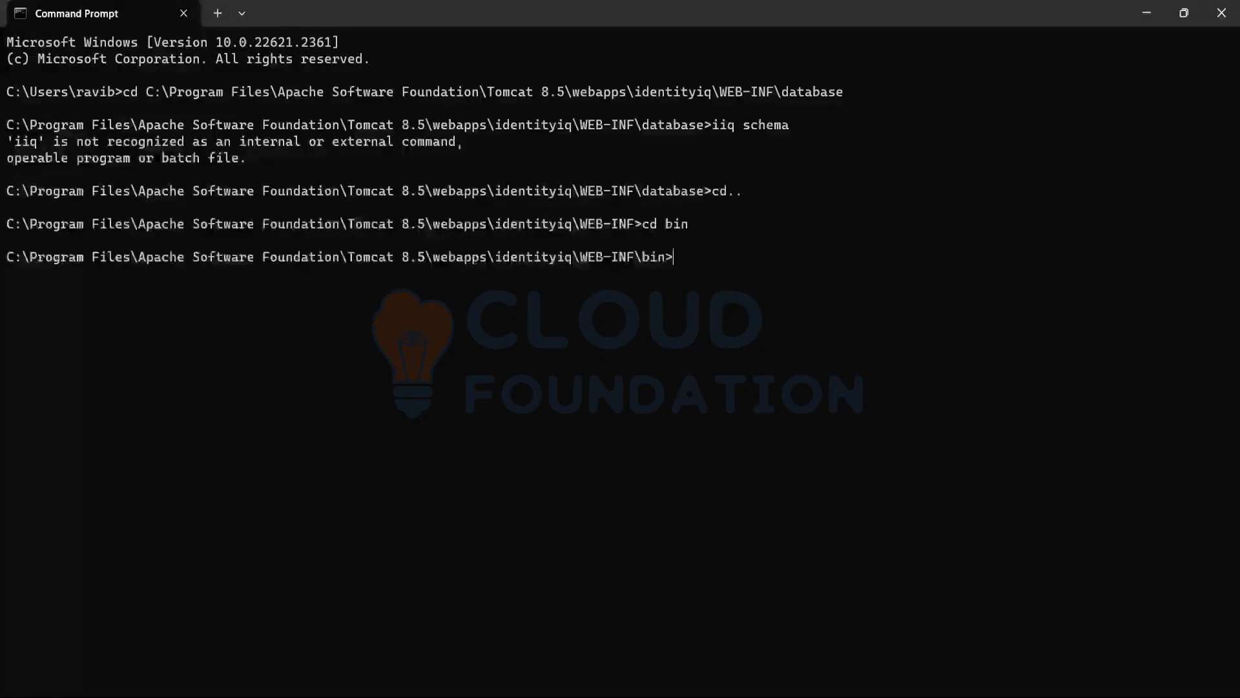
Enter the command iiq schema at the Command Prompt in the WEB-INF\bin directory
{"action": "type", "text": "iiq s"}
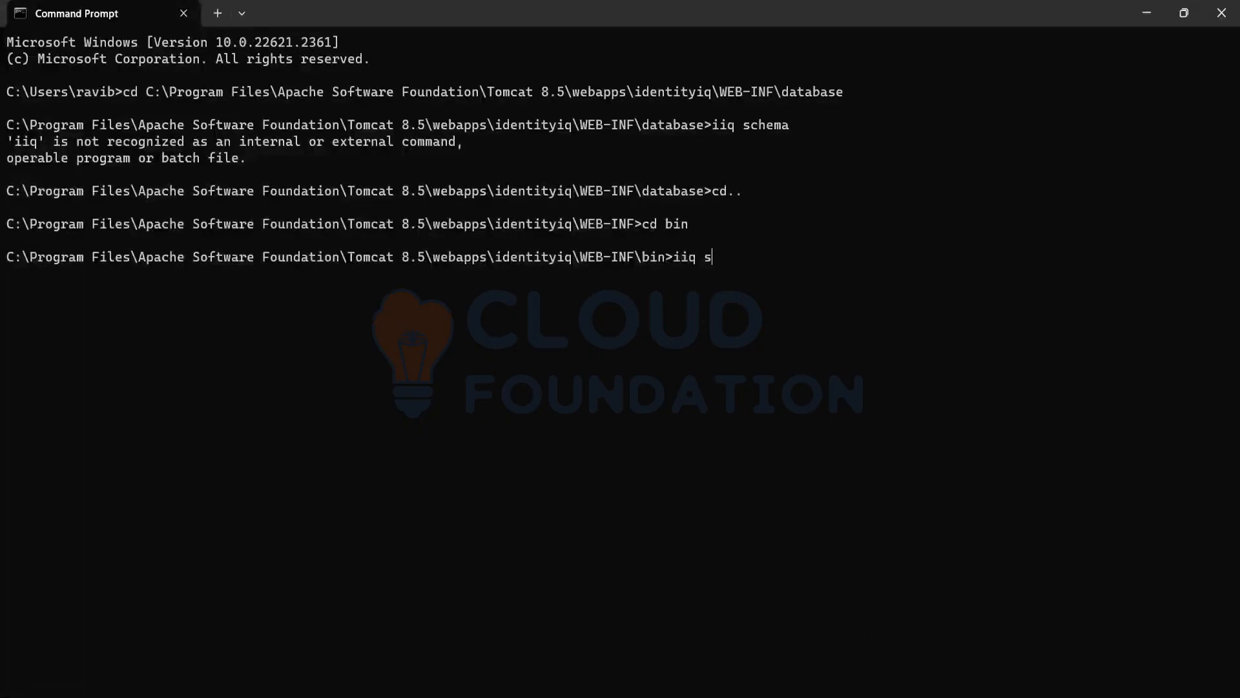
{"action": "type", "text": "chema"}
Return to the WEB-INF\database folder in File Explorer and look over the create_identityiq_tables-8.0 scripts
{"action": "left_click", "coordinate": [1184, 13]}
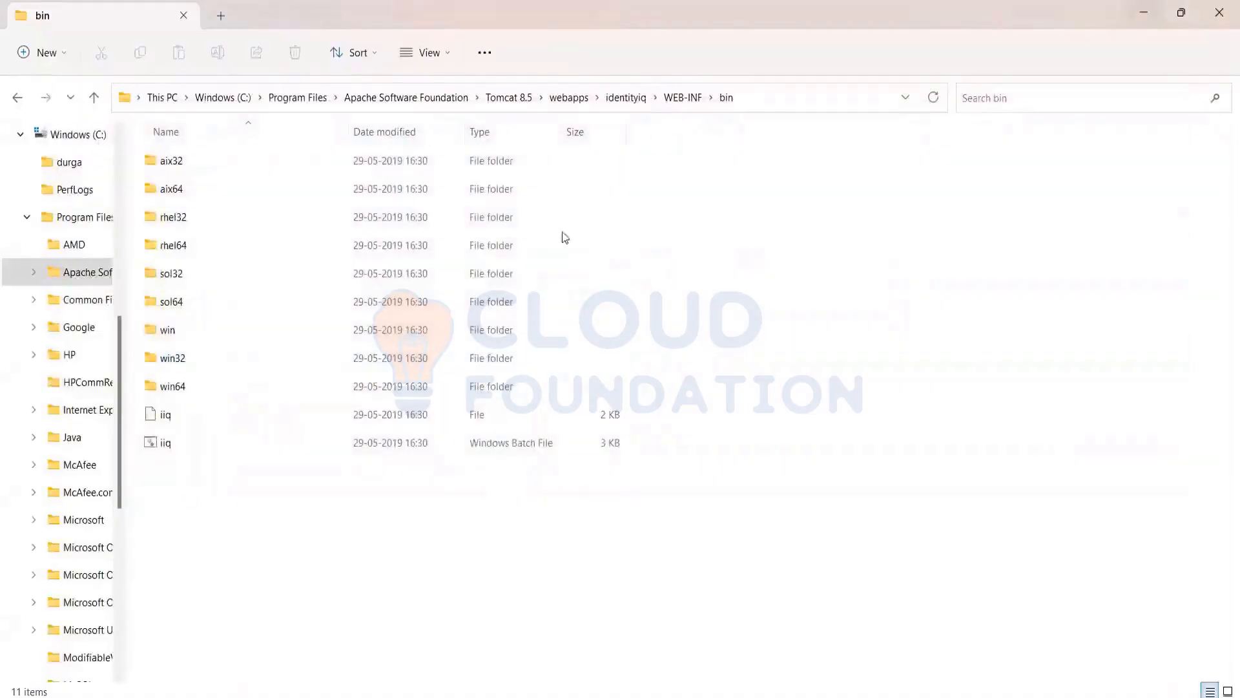
{"action": "left_click", "coordinate": [680, 98]}
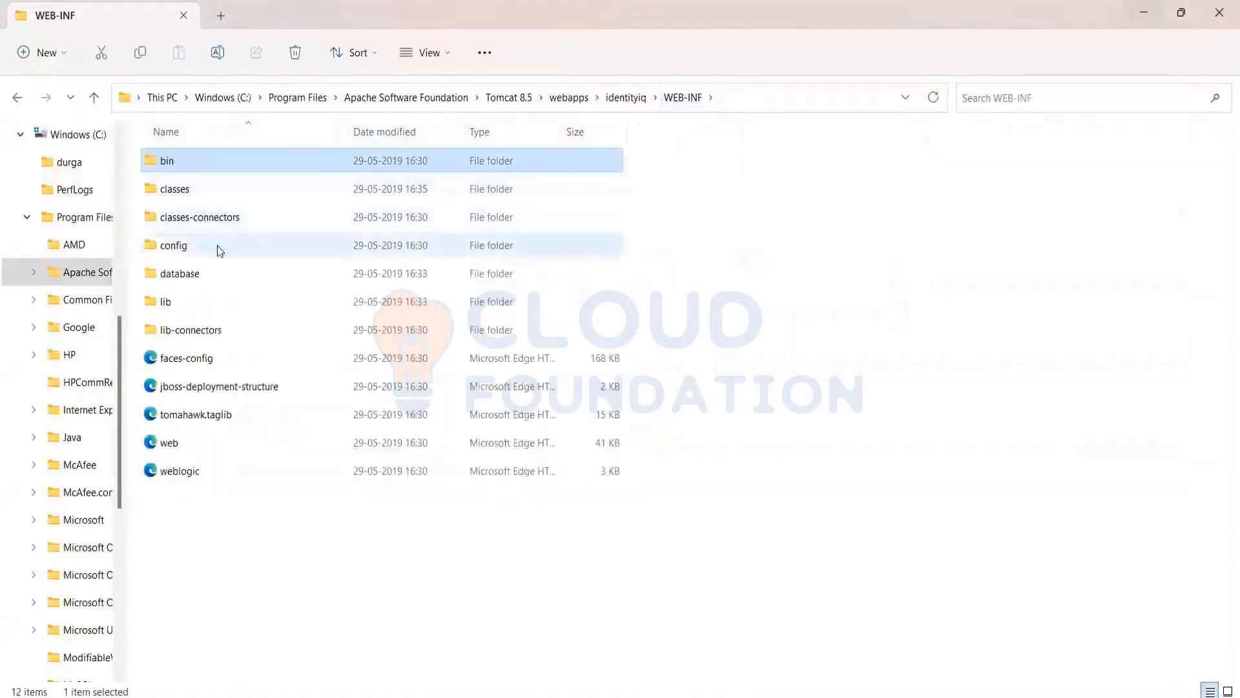
{"action": "double_click", "coordinate": [191, 271]}
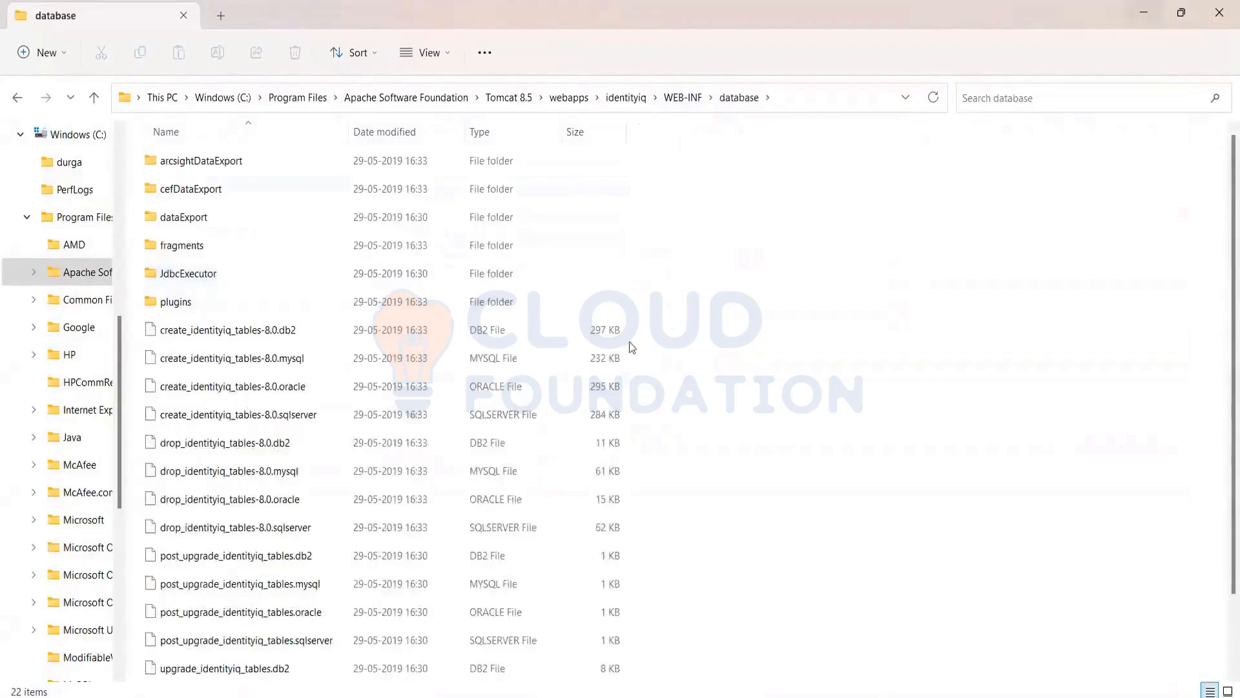
{"action": "left_click_drag", "start_coordinate": [657, 335], "coordinate": [419, 407]}
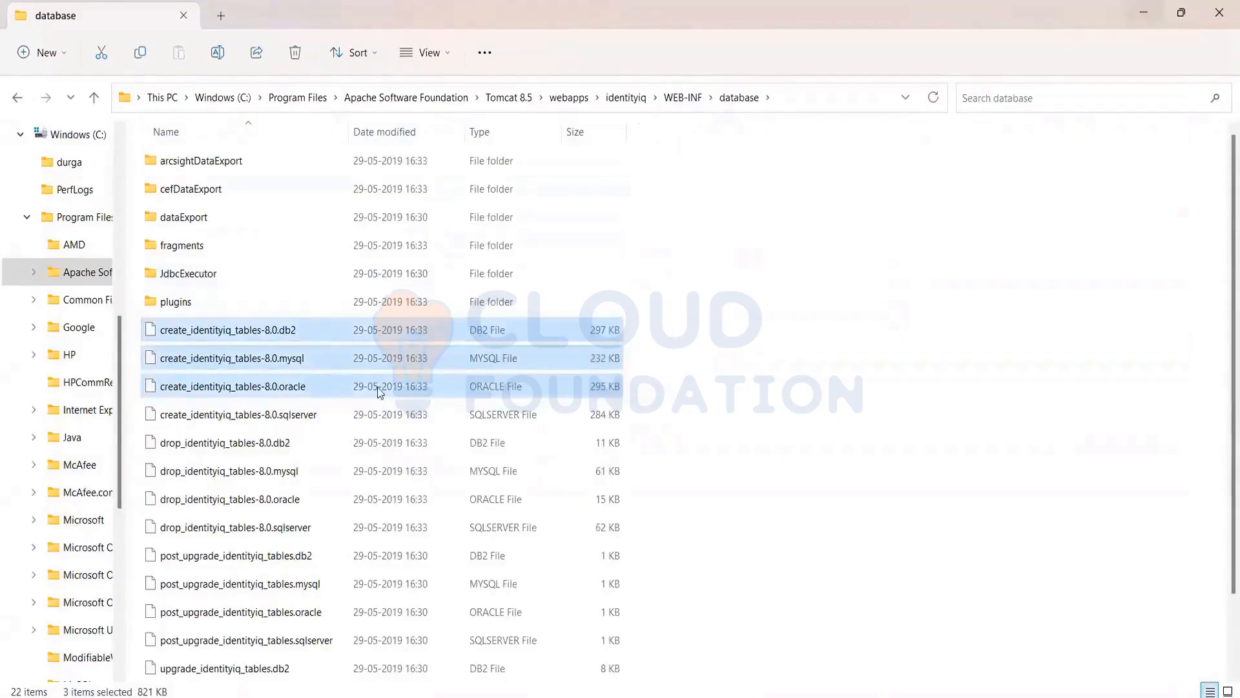
{"action": "left_click", "coordinate": [971, 318]}
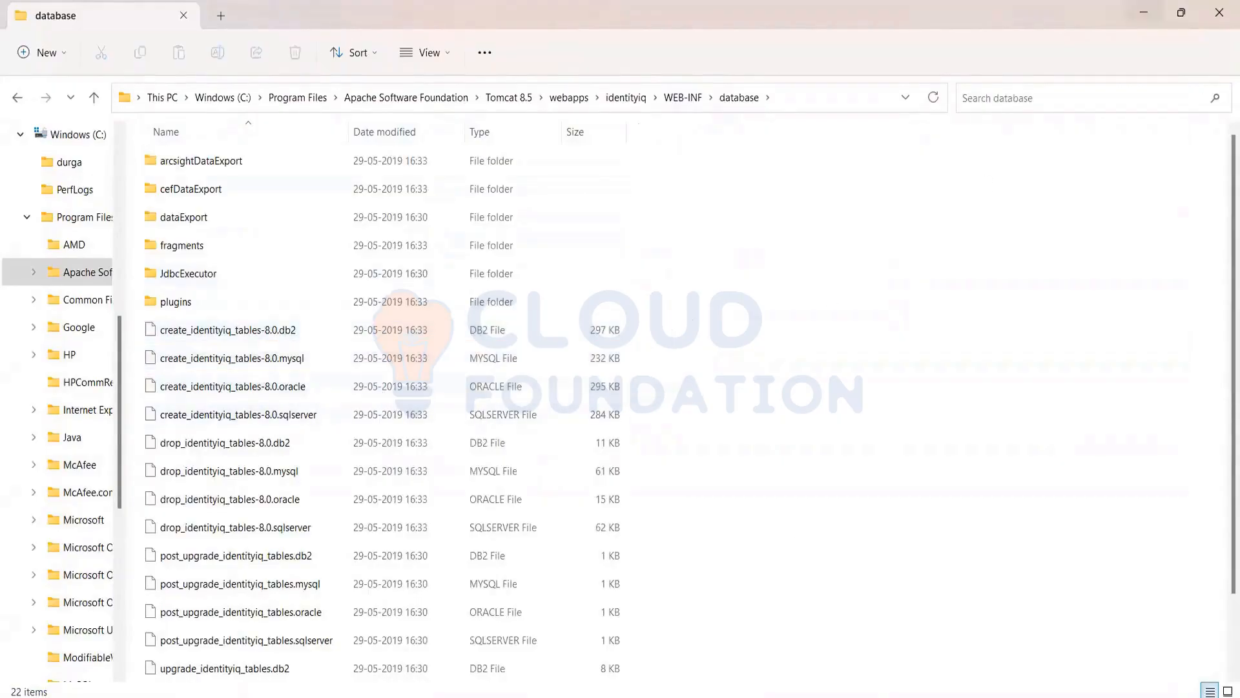
Run the entered iiq schema command at the Command Prompt and return to the database folder in File Explorer
{"action": "key", "text": "alt+Tab"}
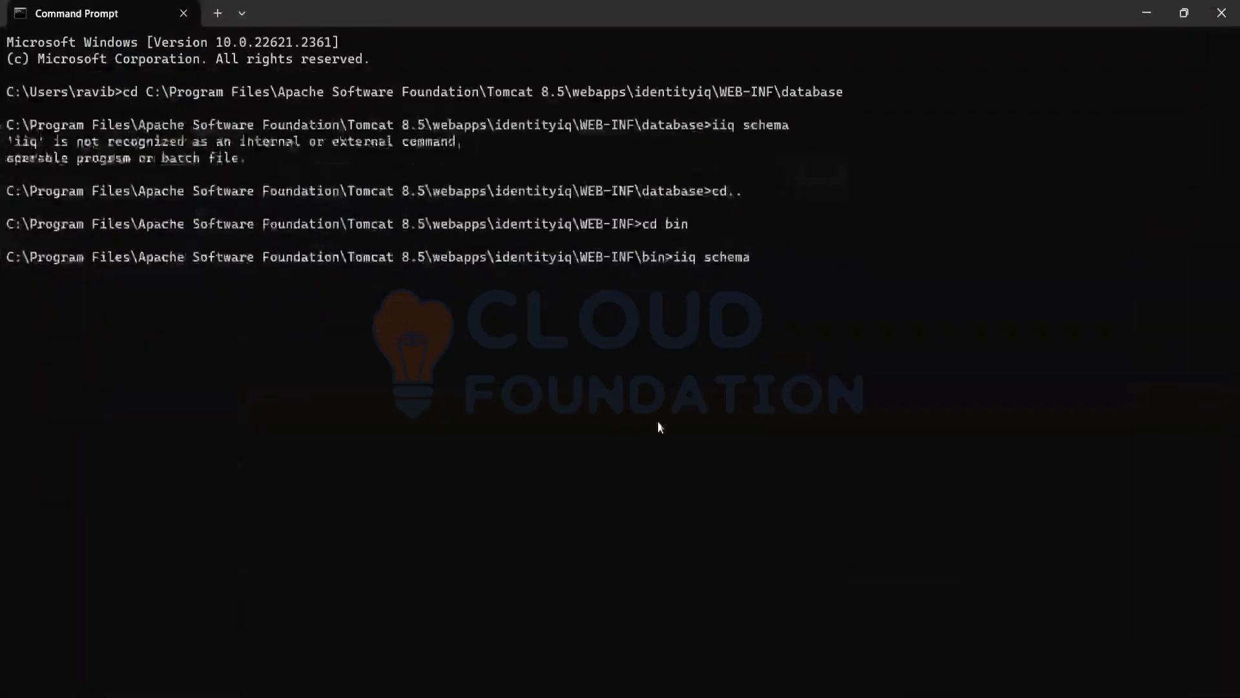
{"action": "key", "text": "Return"}
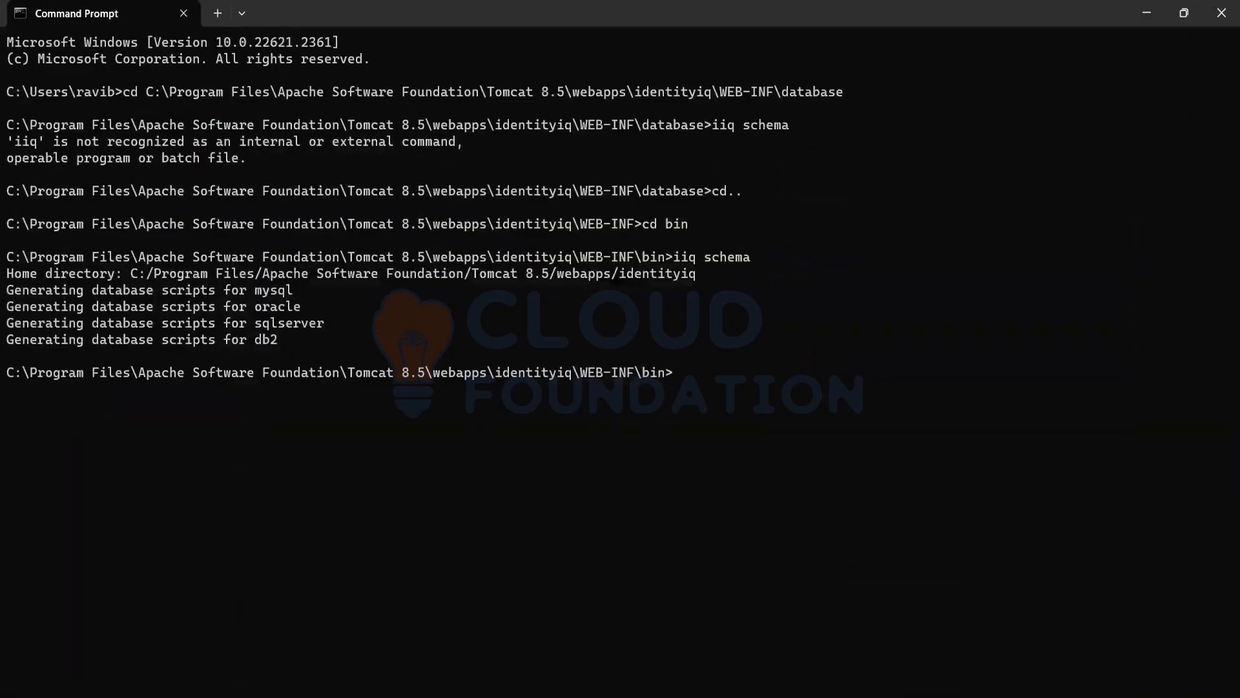
{"action": "key", "text": "alt+Tab"}
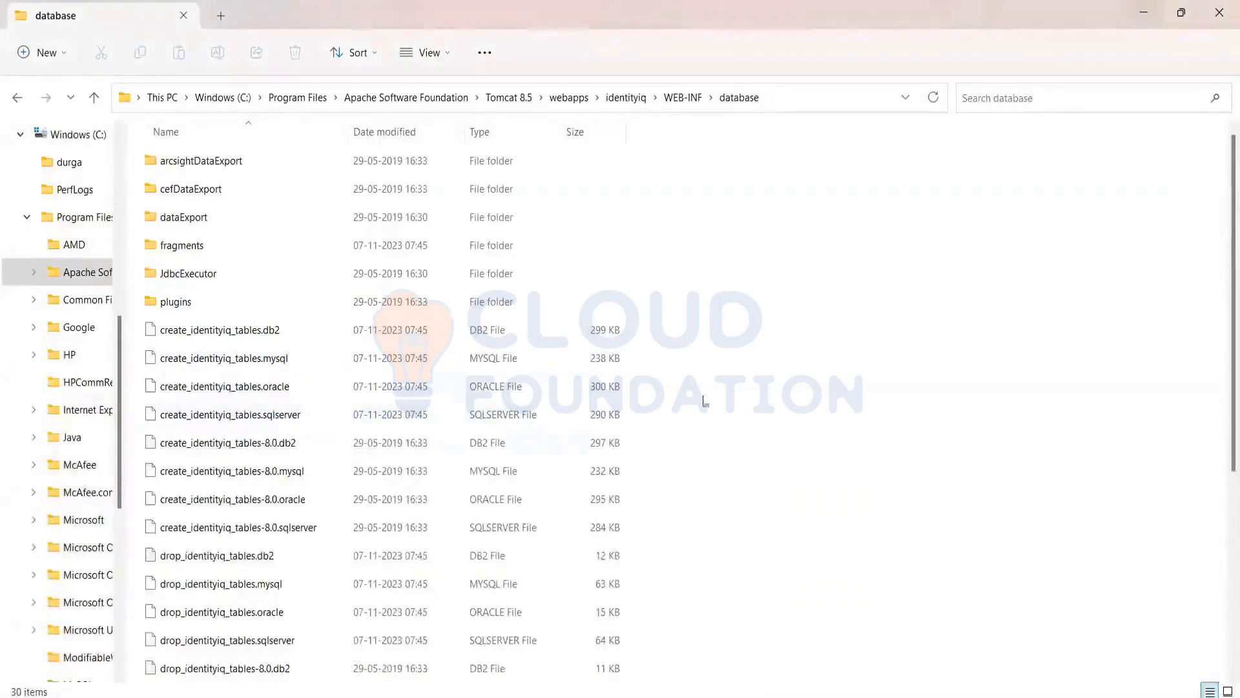
Look over the newly generated create_identityiq_tables scripts and compare create_identityiq_tables.mysql with create_identityiq_tables-8.0.mysql
{"action": "left_click_drag", "start_coordinate": [661, 327], "coordinate": [230, 419]}
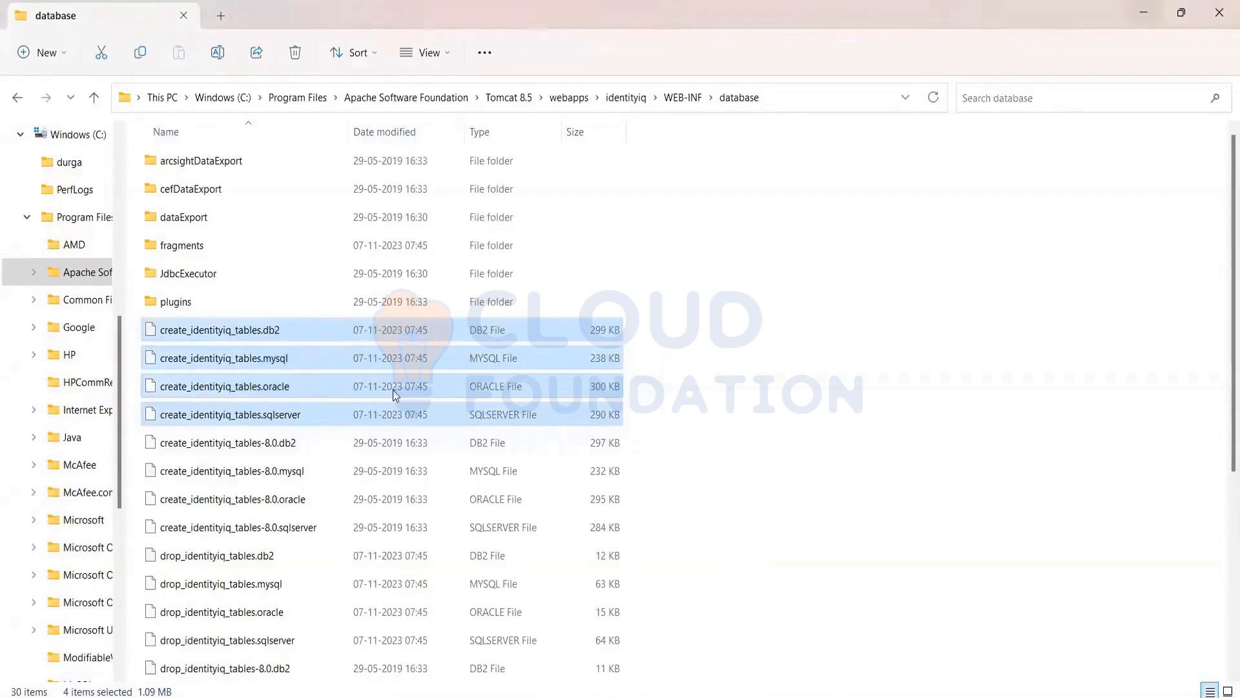
{"action": "left_click", "coordinate": [305, 361]}
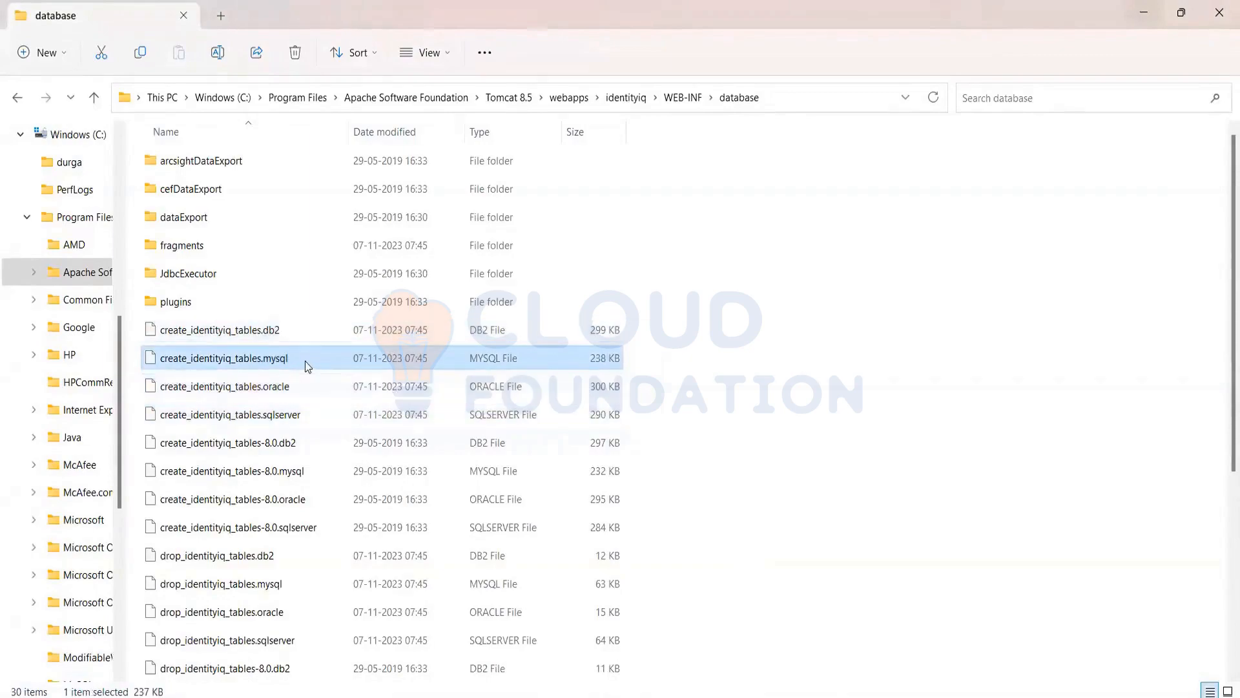
{"action": "left_click", "coordinate": [285, 471], "text": "ctrl"}
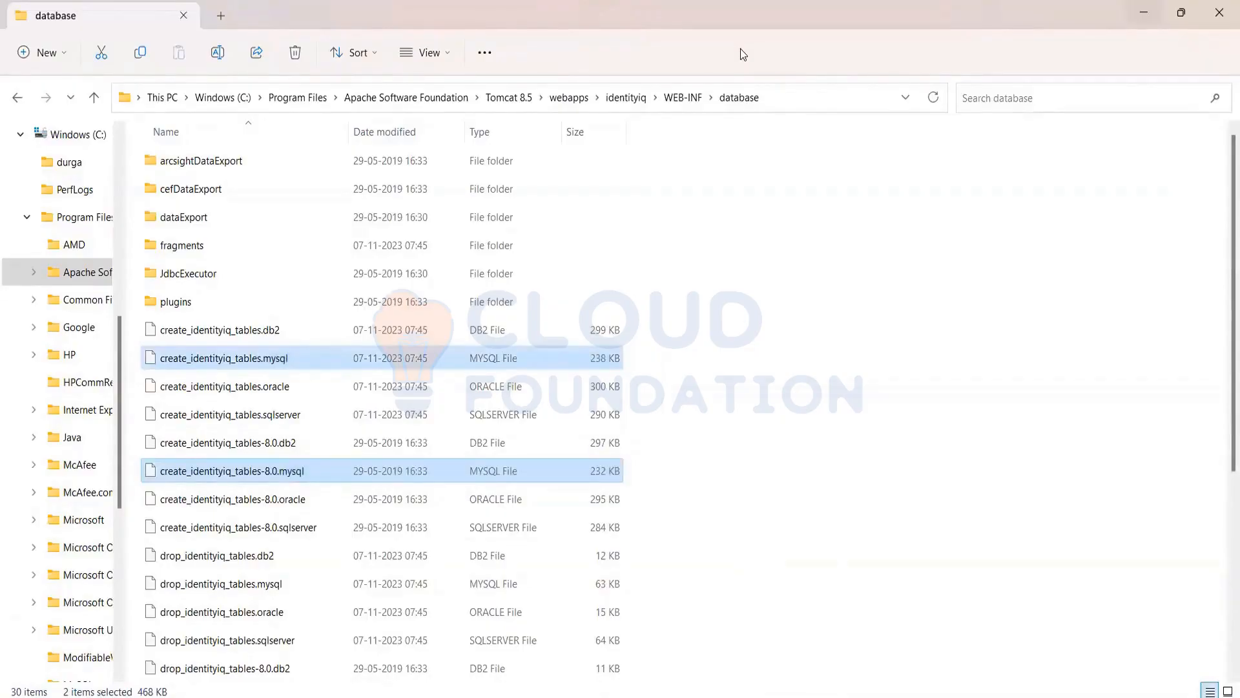
{"action": "left_click", "coordinate": [775, 375]}
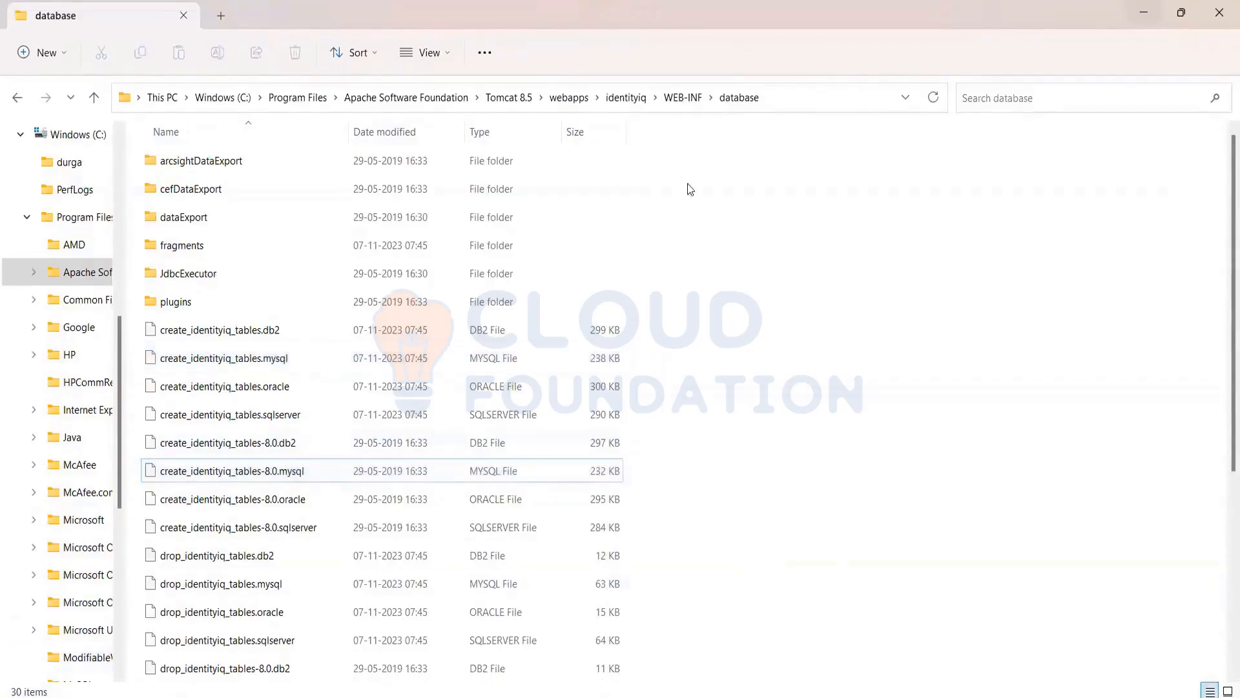
Open iiq.properties from the WEB-INF\classes folder in Notepad, using that app just once
{"action": "left_click", "coordinate": [685, 101]}
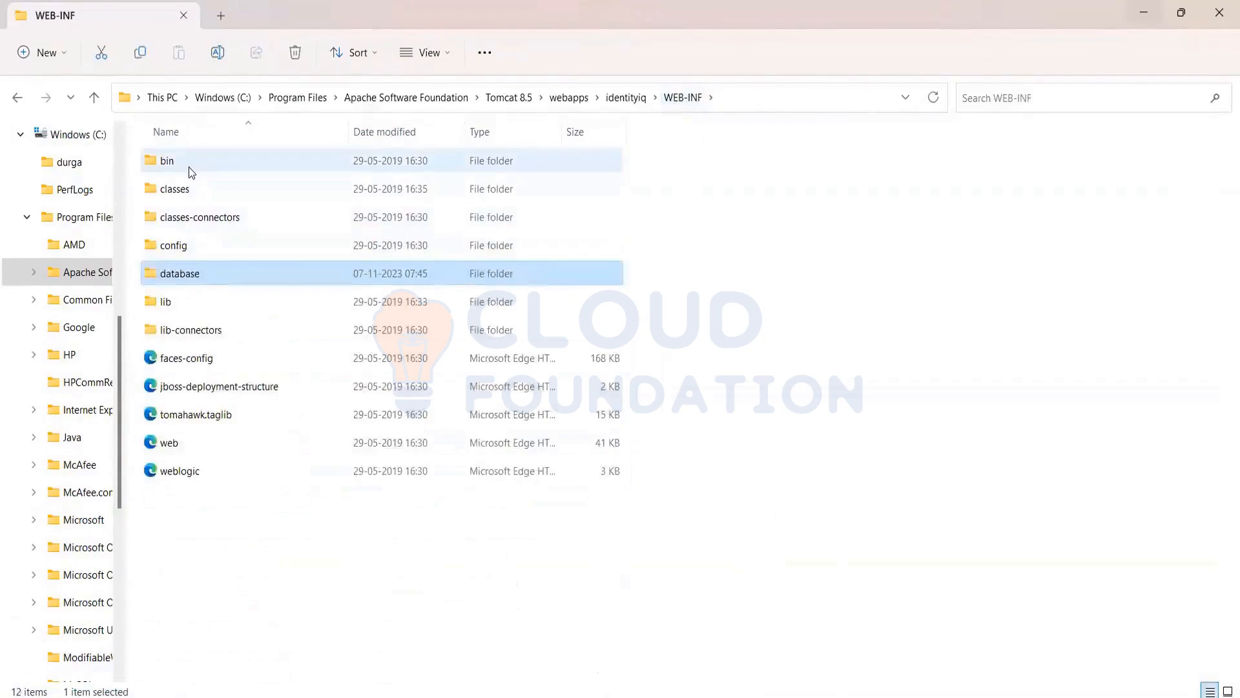
{"action": "double_click", "coordinate": [185, 198]}
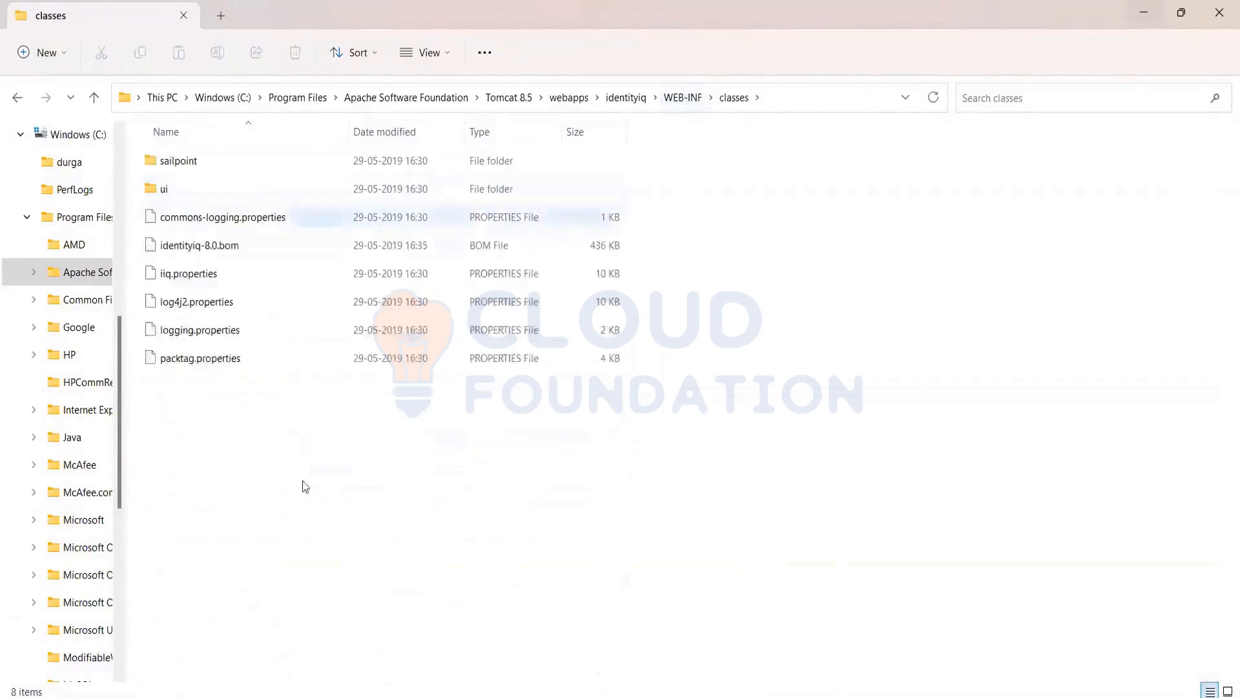
{"action": "left_click", "coordinate": [163, 279]}
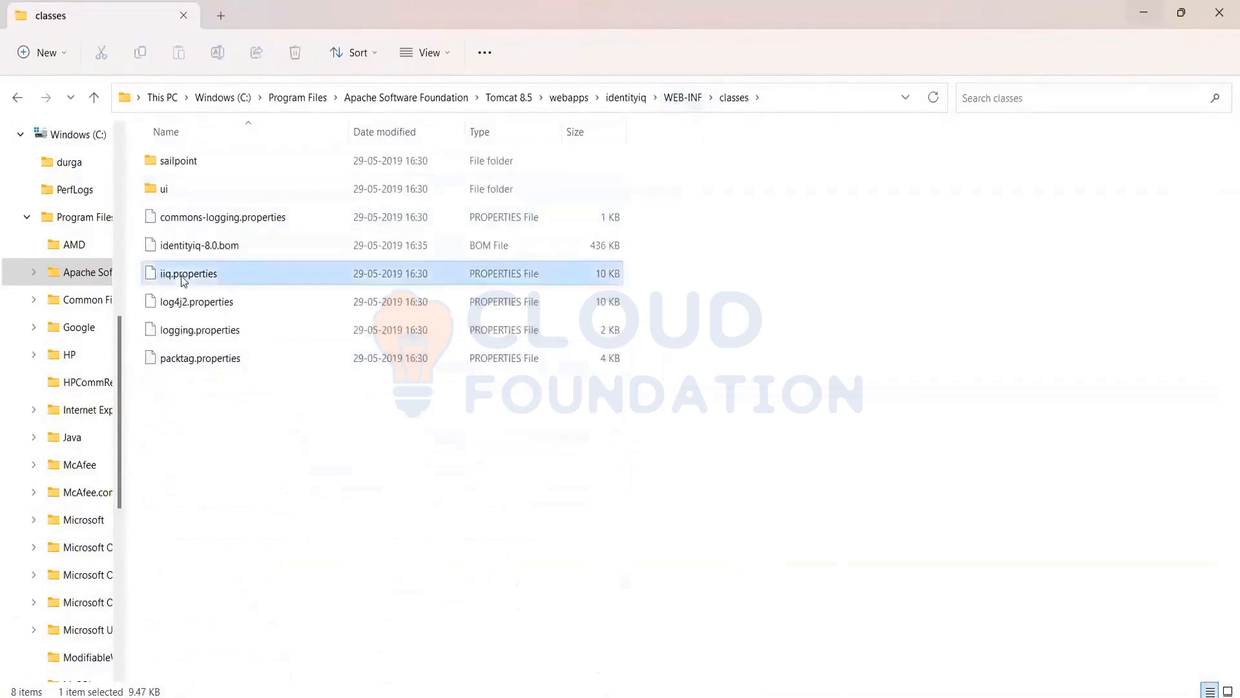
{"action": "right_click", "coordinate": [247, 275]}
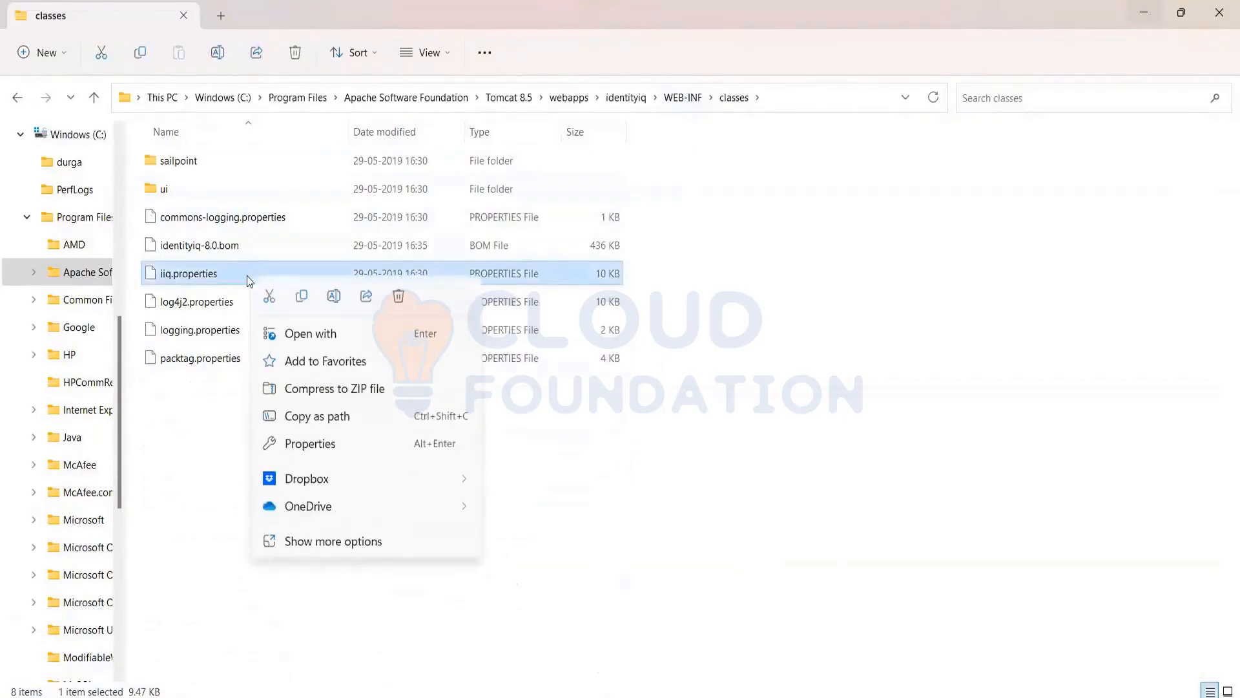
{"action": "left_click", "coordinate": [335, 543]}
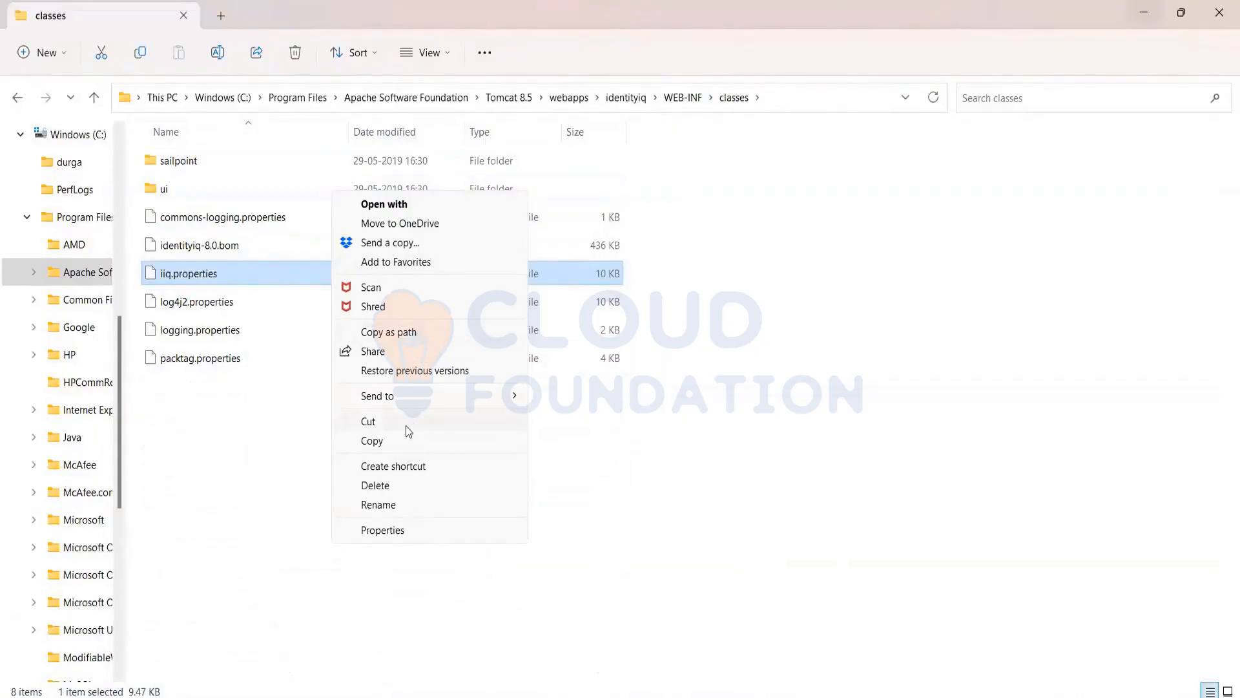
{"action": "left_click", "coordinate": [411, 206]}
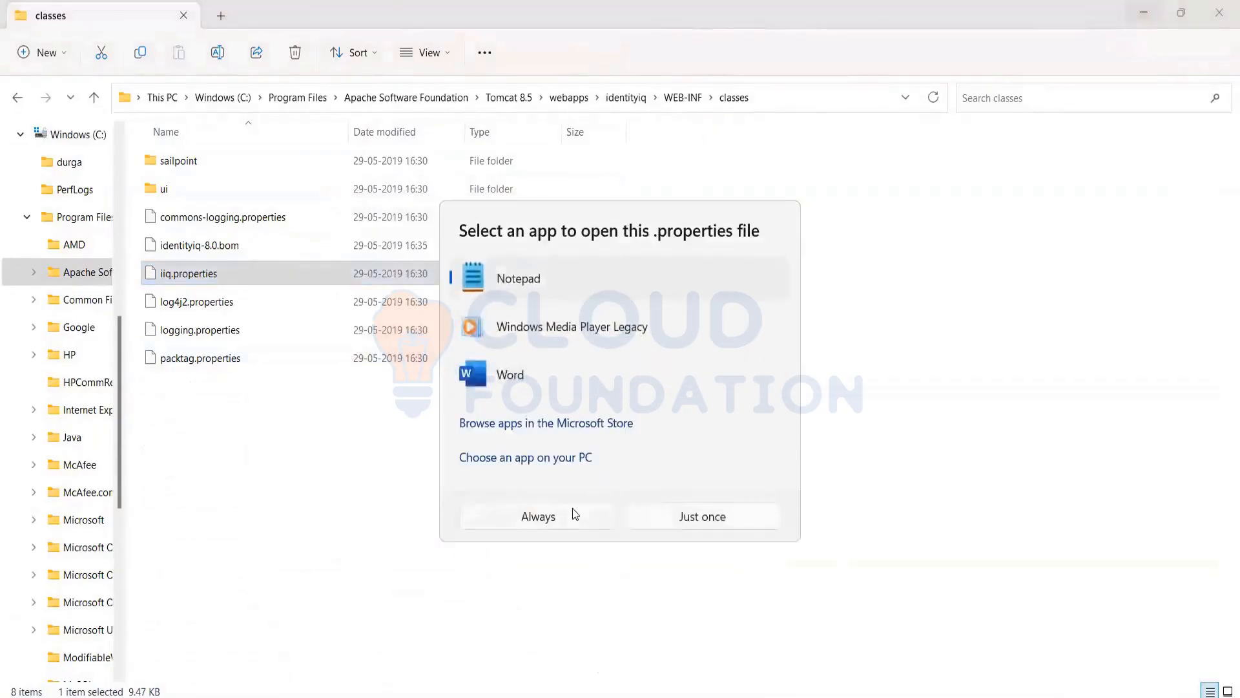
{"action": "left_click", "coordinate": [660, 515]}
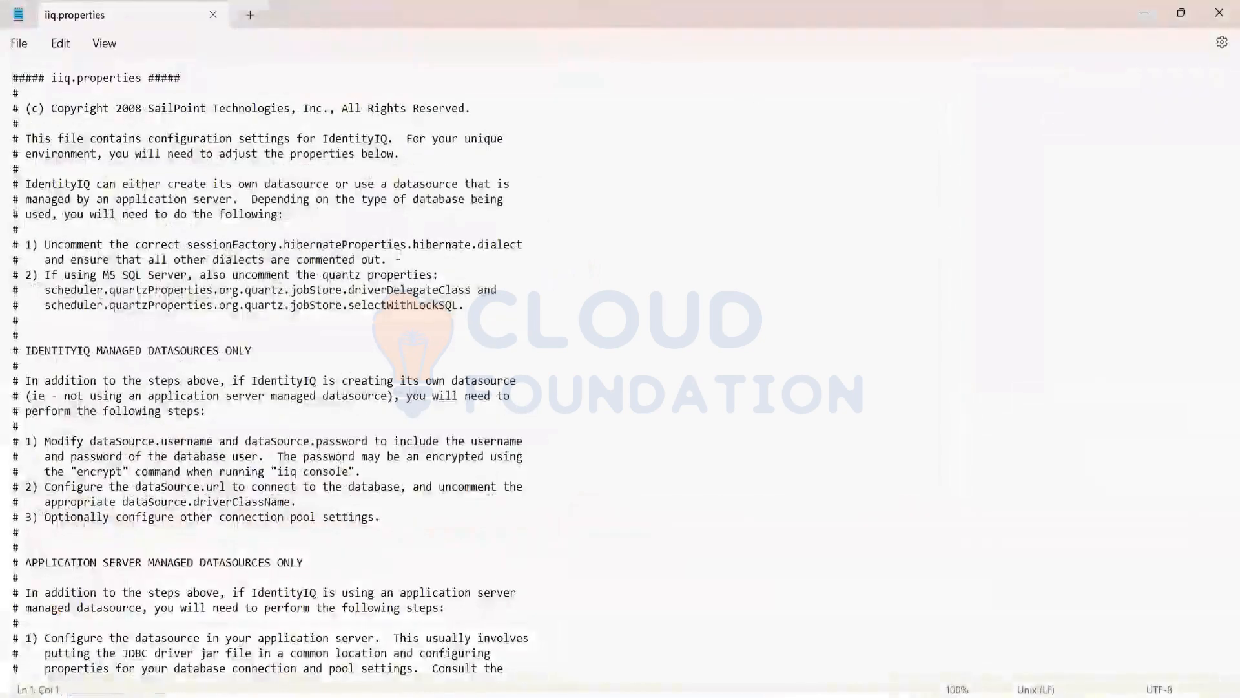
Read through the opening instructions and examine the Data Source Properties section of iiq.properties
{"action": "left_click", "coordinate": [182, 292]}
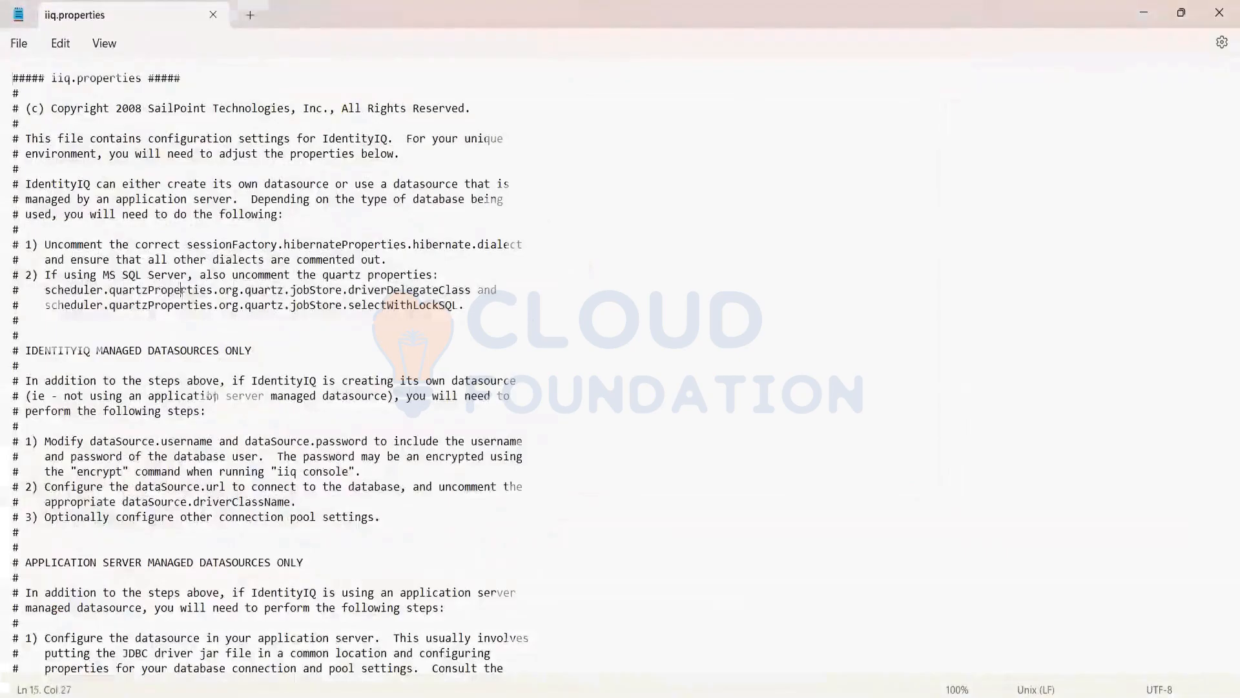
{"action": "scroll", "coordinate": [294, 81], "scroll_direction": "down", "scroll_amount": 5}
{"action": "scroll", "coordinate": [294, 80], "scroll_direction": "down", "scroll_amount": 10}
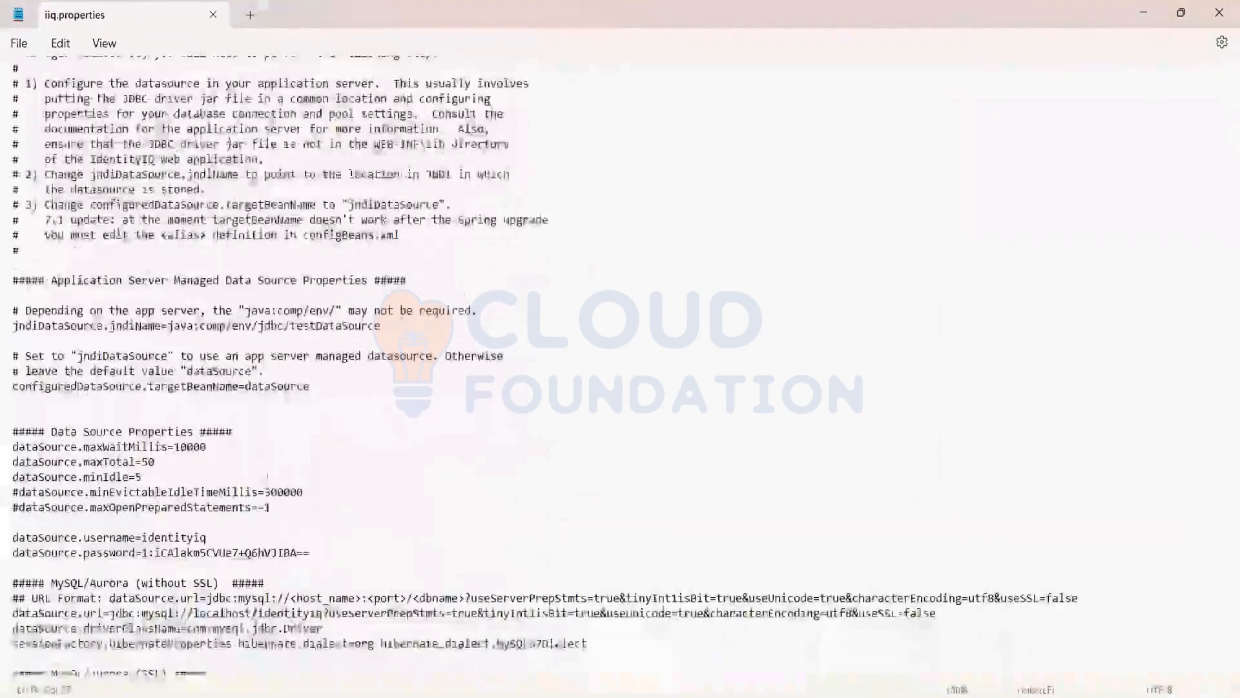
{"action": "scroll", "coordinate": [150, 402], "scroll_direction": "down", "scroll_amount": 4}
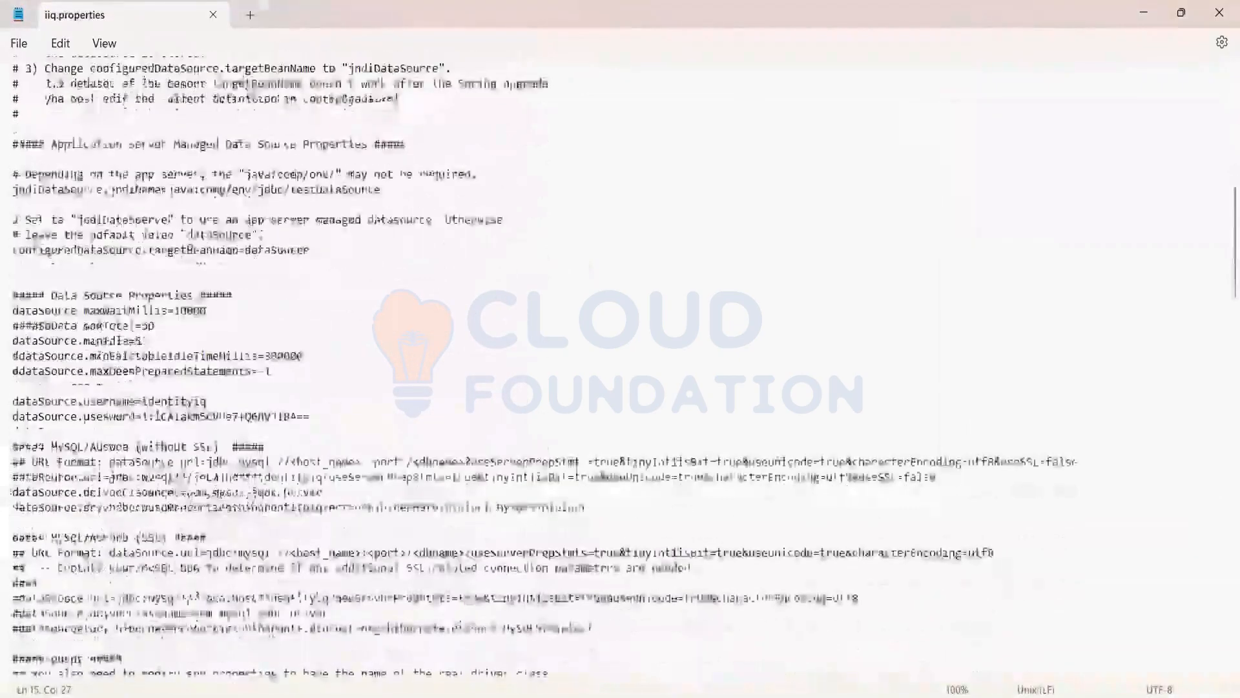
{"action": "scroll", "coordinate": [30, 175], "scroll_direction": "down", "scroll_amount": 2}
{"action": "left_click_drag", "start_coordinate": [13, 173], "coordinate": [272, 234]}
{"action": "left_click", "coordinate": [165, 356]}
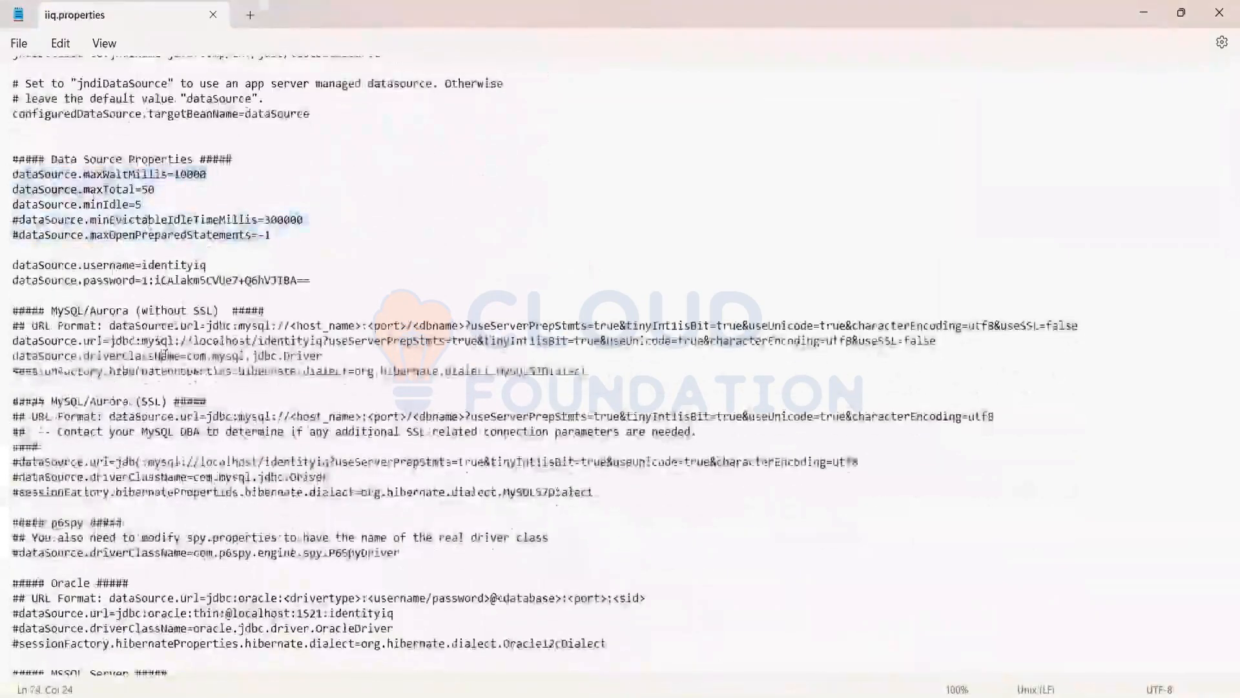
Examine the dataSource.url, dataSource.driverClassName and Hibernate dialect lines in the MySQL/Aurora (SSL) section
{"action": "scroll", "coordinate": [165, 355], "scroll_direction": "down", "scroll_amount": 4}
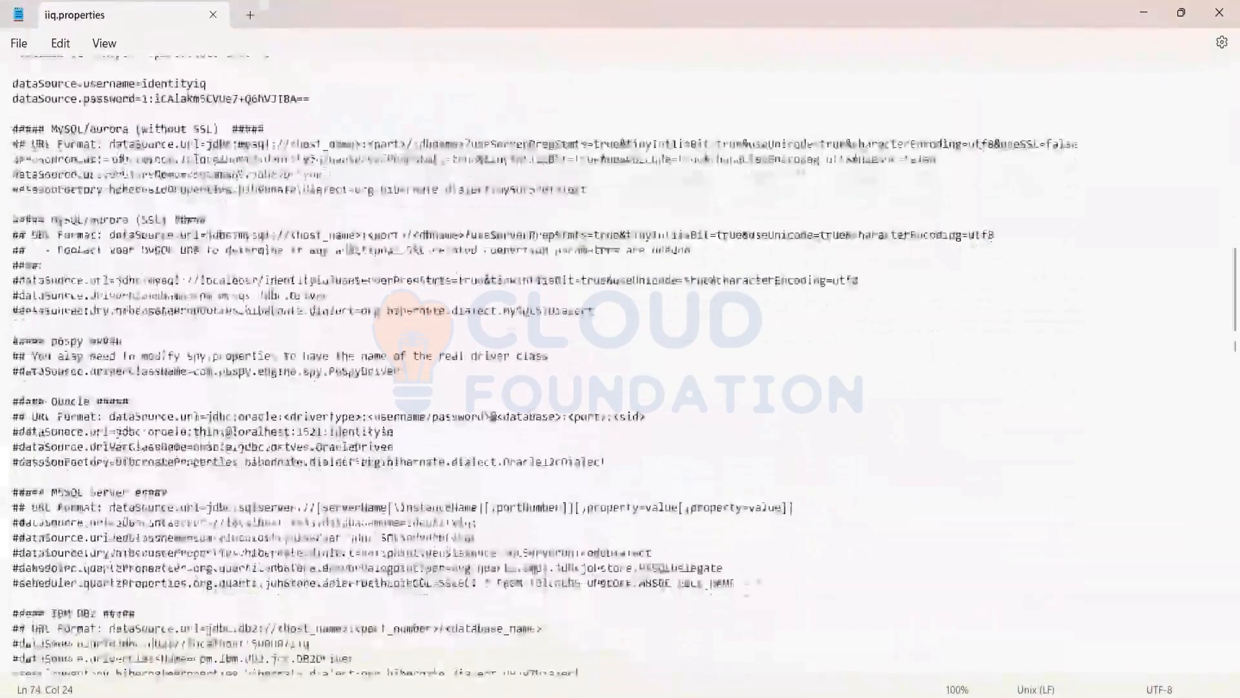
{"action": "left_click_drag", "start_coordinate": [51, 220], "coordinate": [136, 234]}
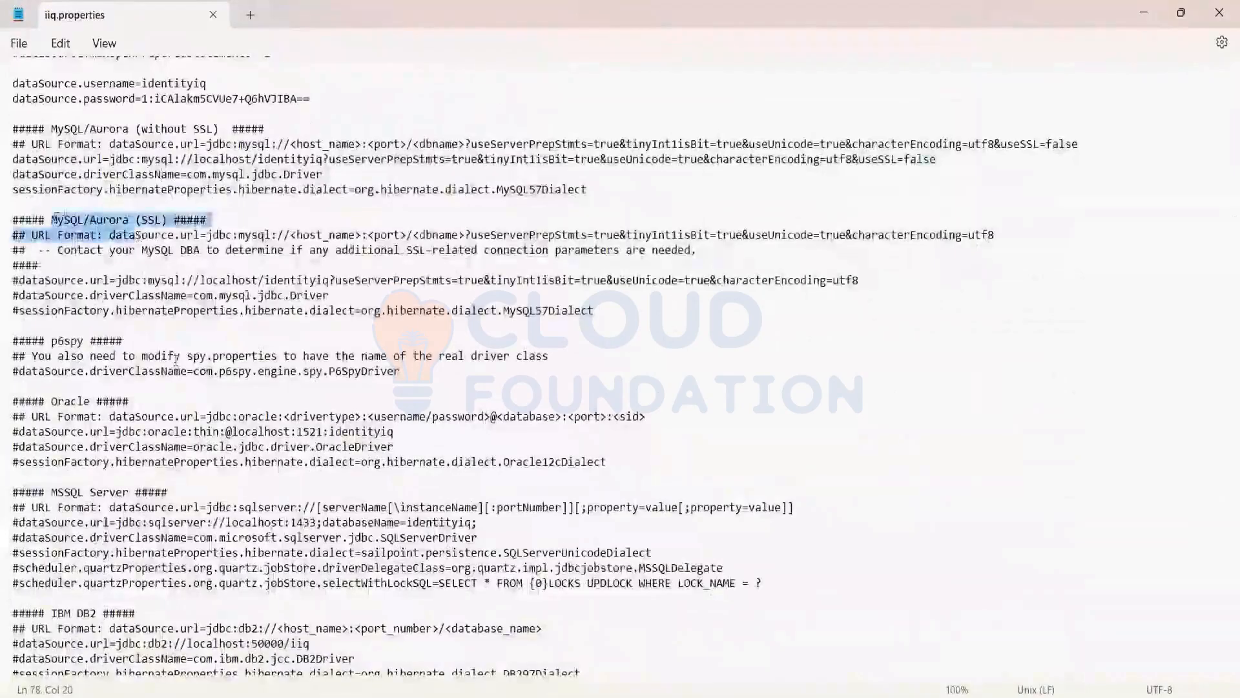
{"action": "left_click", "coordinate": [176, 359]}
{"action": "left_click_drag", "start_coordinate": [19, 280], "coordinate": [134, 280]}
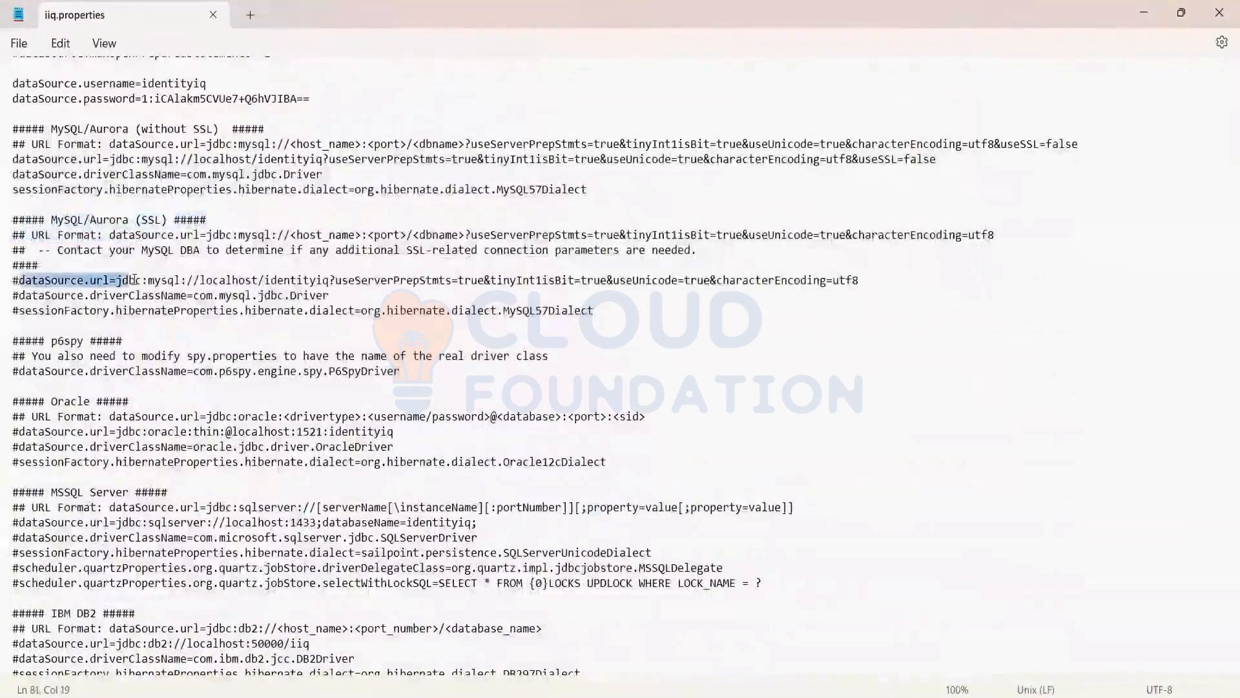
{"action": "left_click_drag", "start_coordinate": [27, 295], "coordinate": [191, 296]}
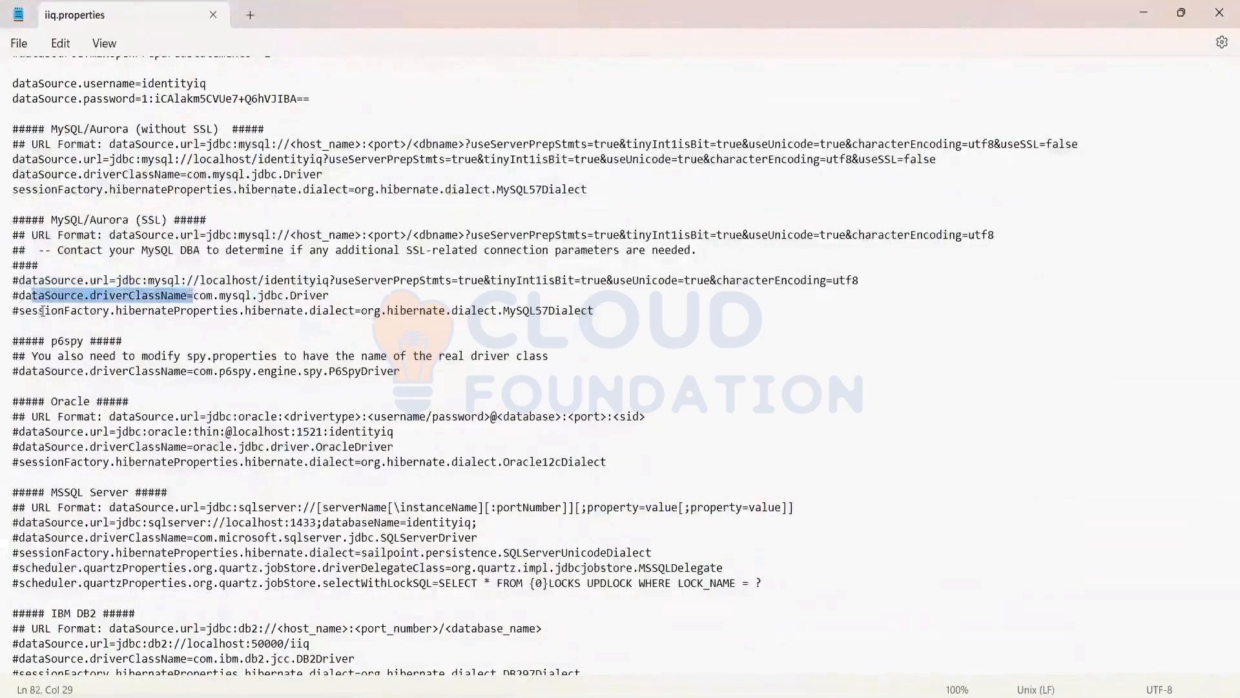
{"action": "left_click_drag", "start_coordinate": [39, 310], "coordinate": [248, 311]}
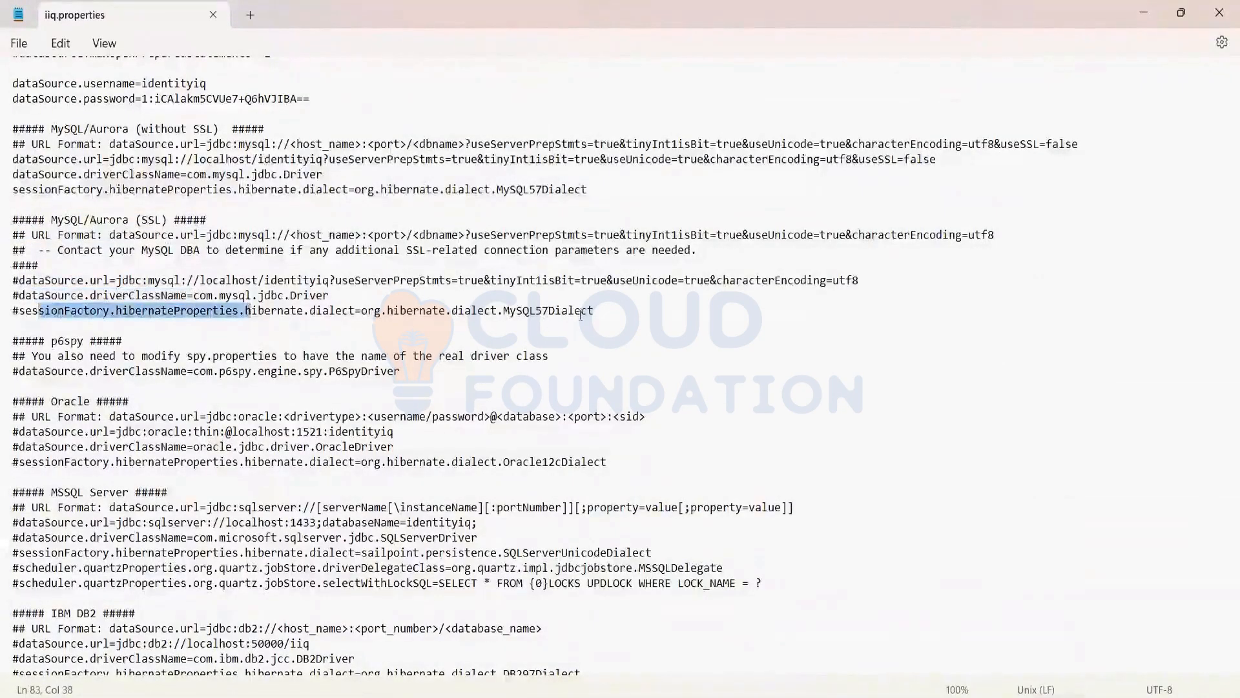
{"action": "left_click_drag", "start_coordinate": [597, 311], "coordinate": [67, 266]}
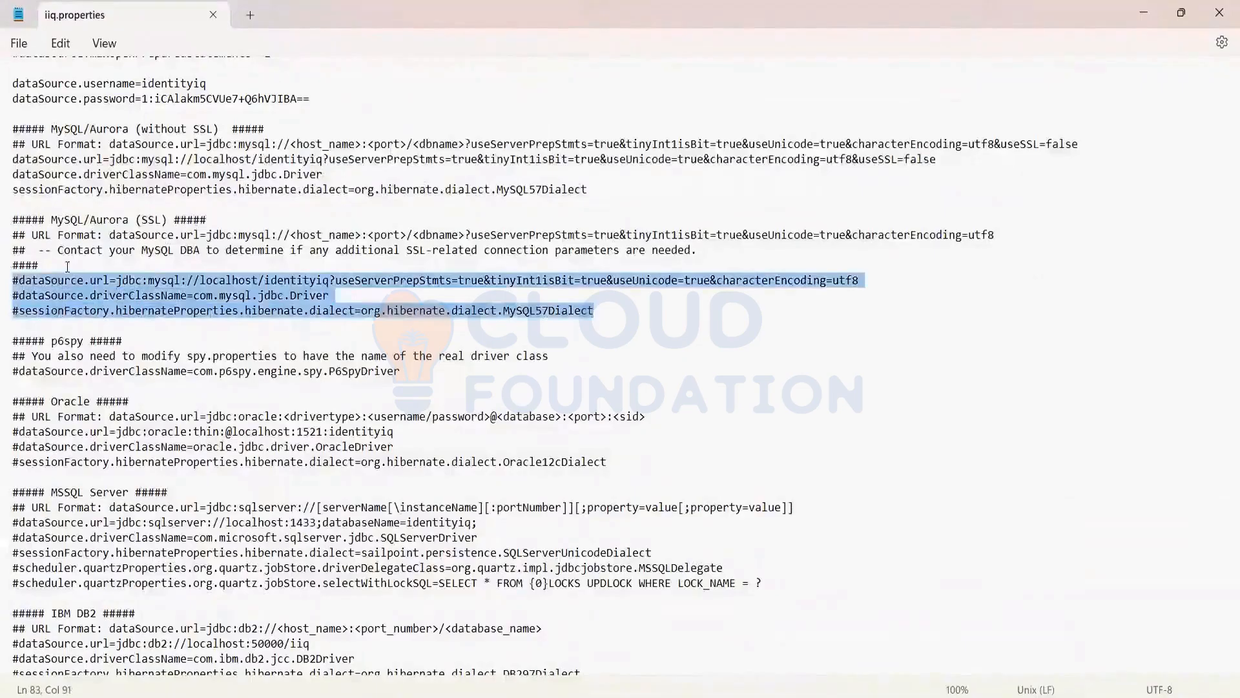
Examine the Oracle section and the comment marks before its dataSource lines
{"action": "left_click_drag", "start_coordinate": [47, 401], "coordinate": [99, 457]}
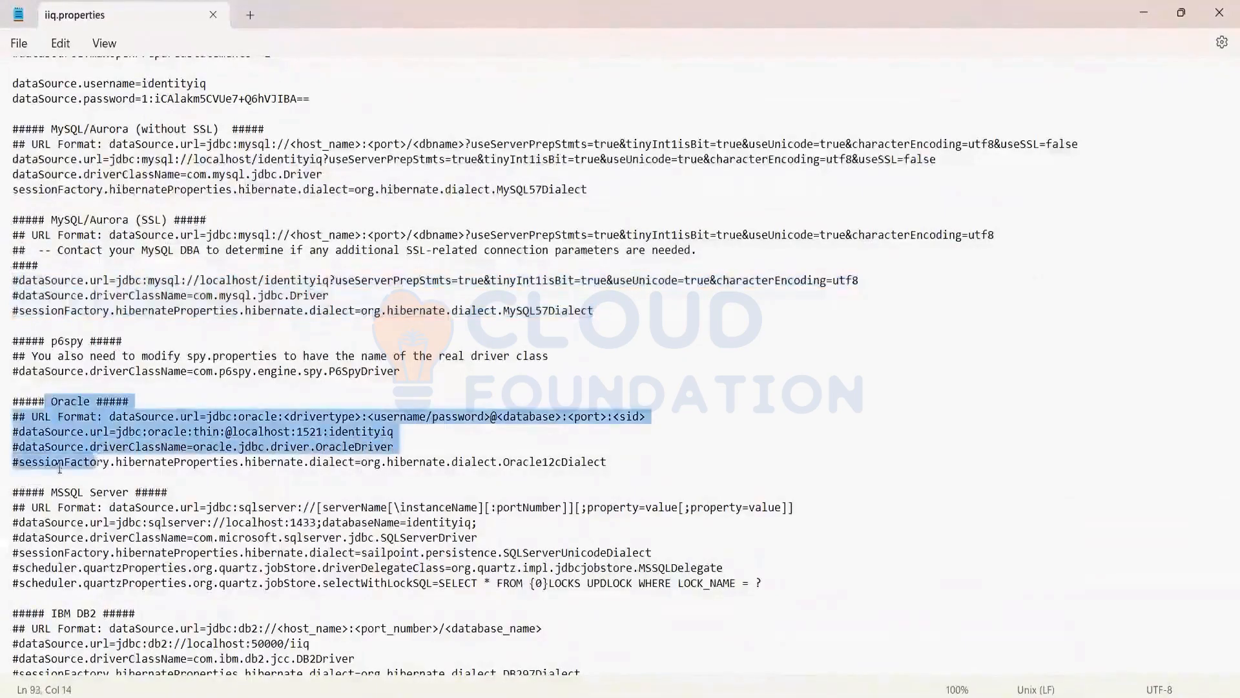
{"action": "left_click", "coordinate": [19, 432]}
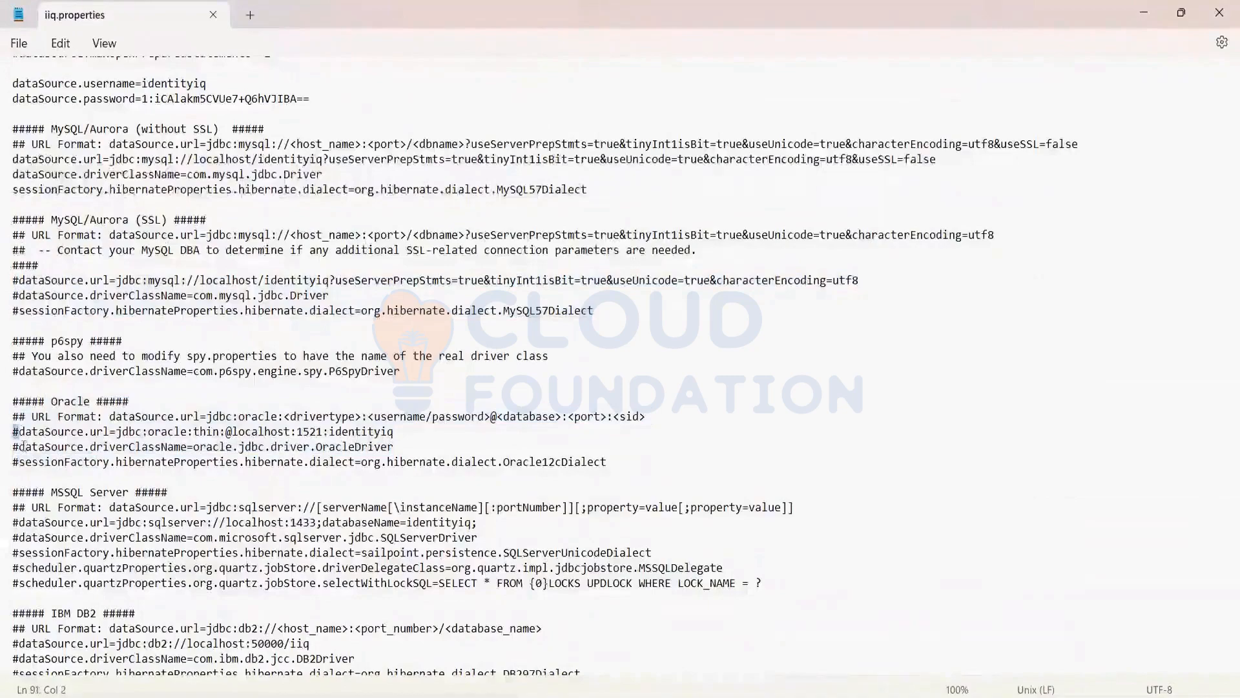
{"action": "left_click_drag", "start_coordinate": [25, 447], "coordinate": [6, 446]}
{"action": "left_click", "coordinate": [17, 475]}
Look over the Plugins section and the remaining settings down to the end of iiq.properties
{"action": "scroll", "coordinate": [150, 288], "scroll_direction": "down", "scroll_amount": 4}
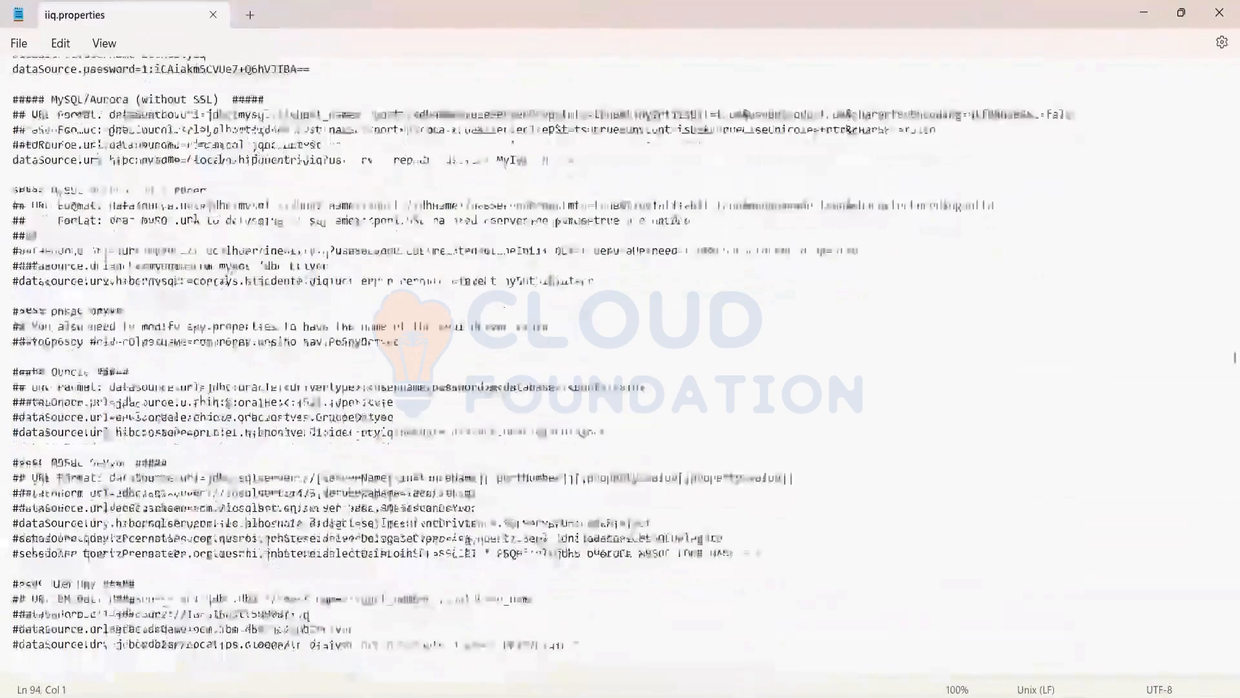
{"action": "scroll", "coordinate": [278, 259], "scroll_direction": "down", "scroll_amount": 3}
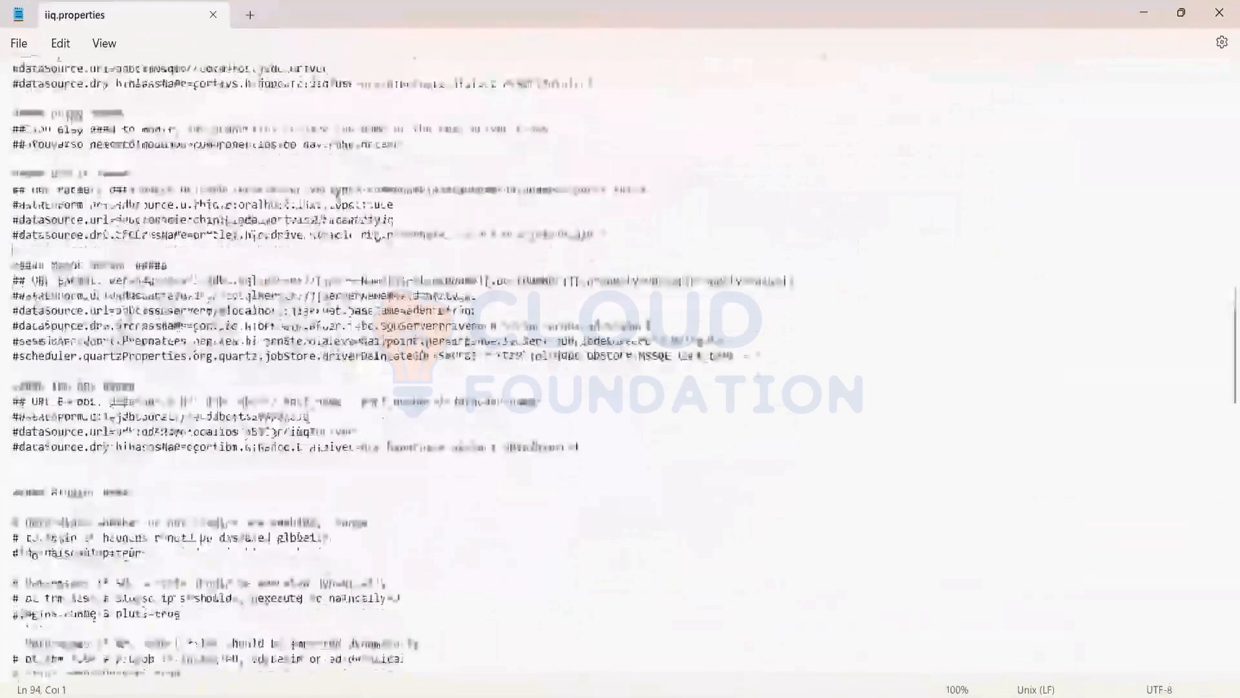
{"action": "scroll", "coordinate": [339, 258], "scroll_direction": "down", "scroll_amount": 7}
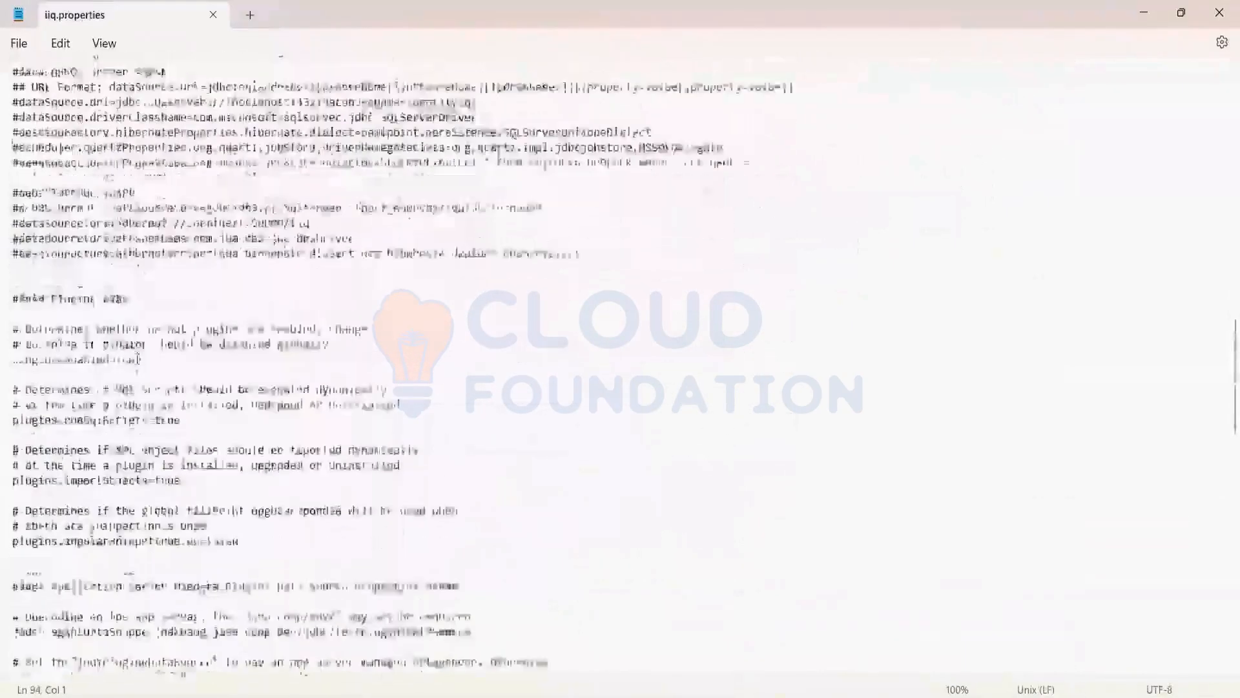
{"action": "left_click_drag", "start_coordinate": [12, 129], "coordinate": [319, 362]}
{"action": "scroll", "coordinate": [321, 363], "scroll_direction": "down", "scroll_amount": 2}
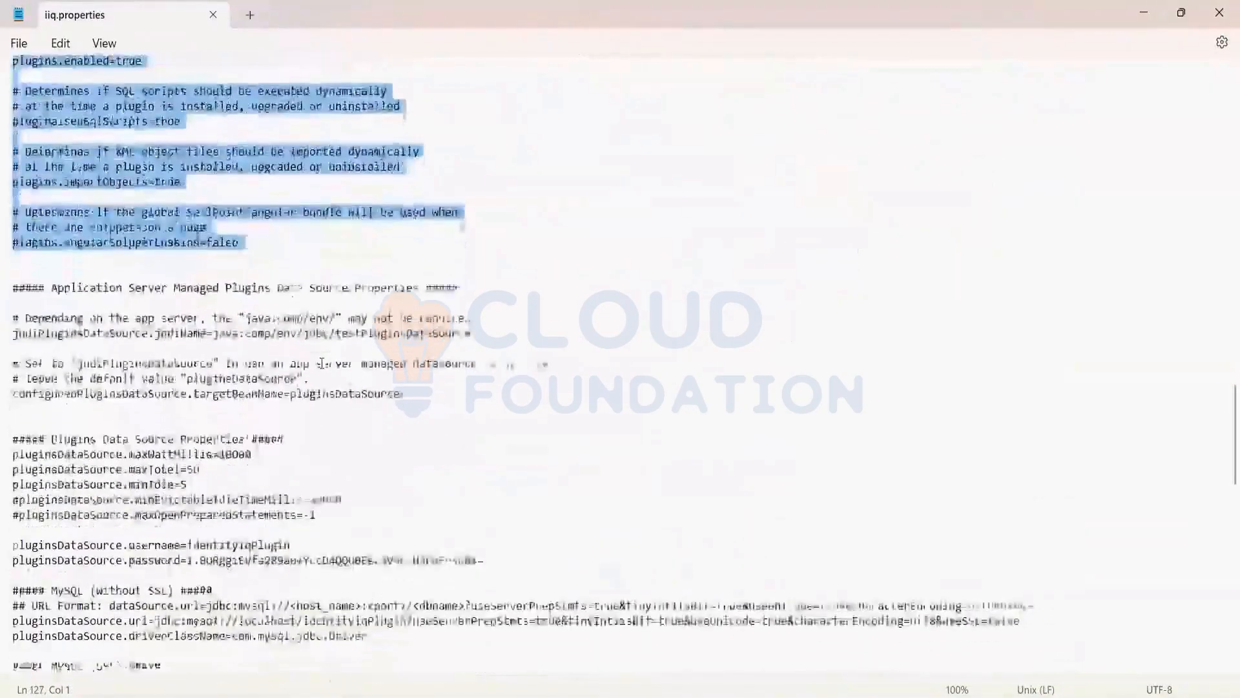
{"action": "scroll", "coordinate": [322, 363], "scroll_direction": "down", "scroll_amount": 12}
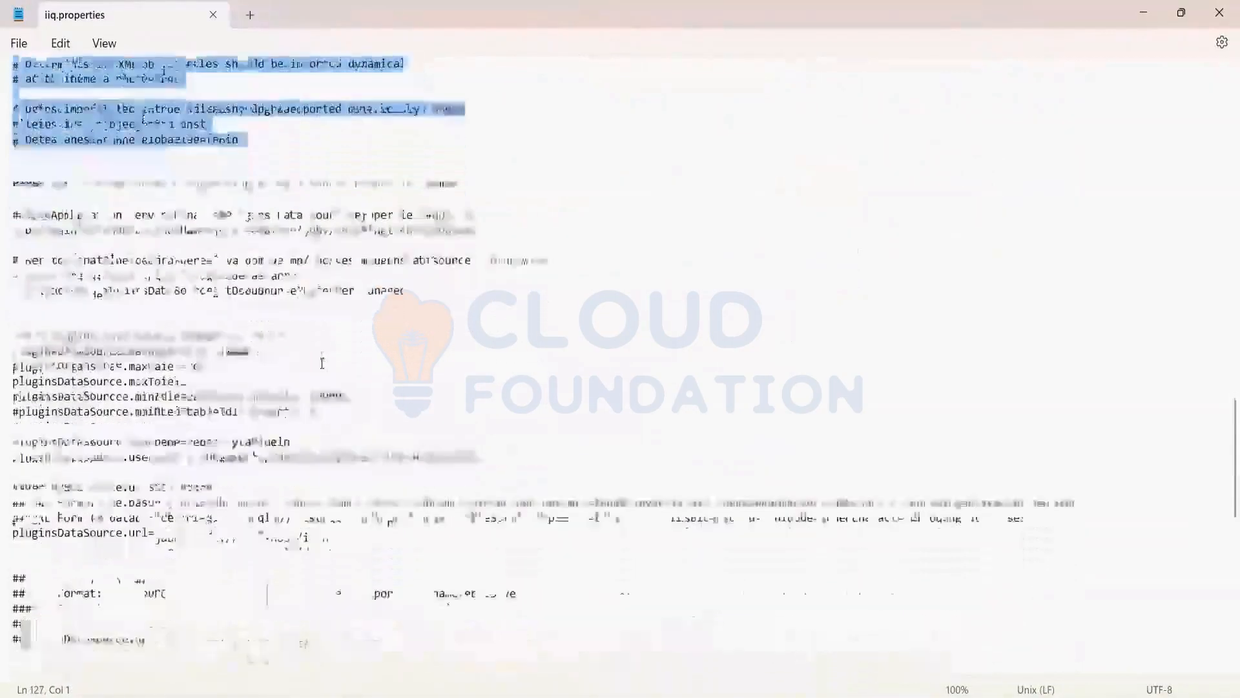
{"action": "scroll", "coordinate": [321, 364], "scroll_direction": "down", "scroll_amount": 10}
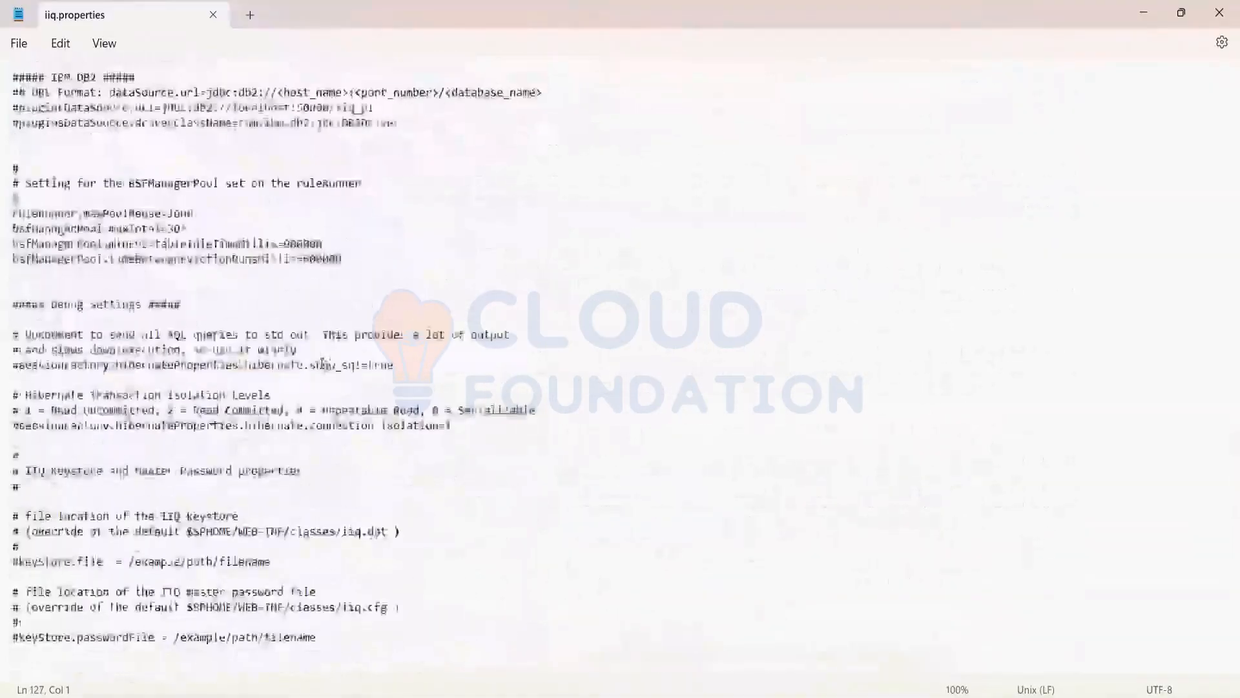
Go back to the introductory comments of iiq.properties and close the file
{"action": "scroll", "coordinate": [322, 363], "scroll_direction": "up", "scroll_amount": 12}
{"action": "scroll", "coordinate": [322, 363], "scroll_direction": "up", "scroll_amount": 12}
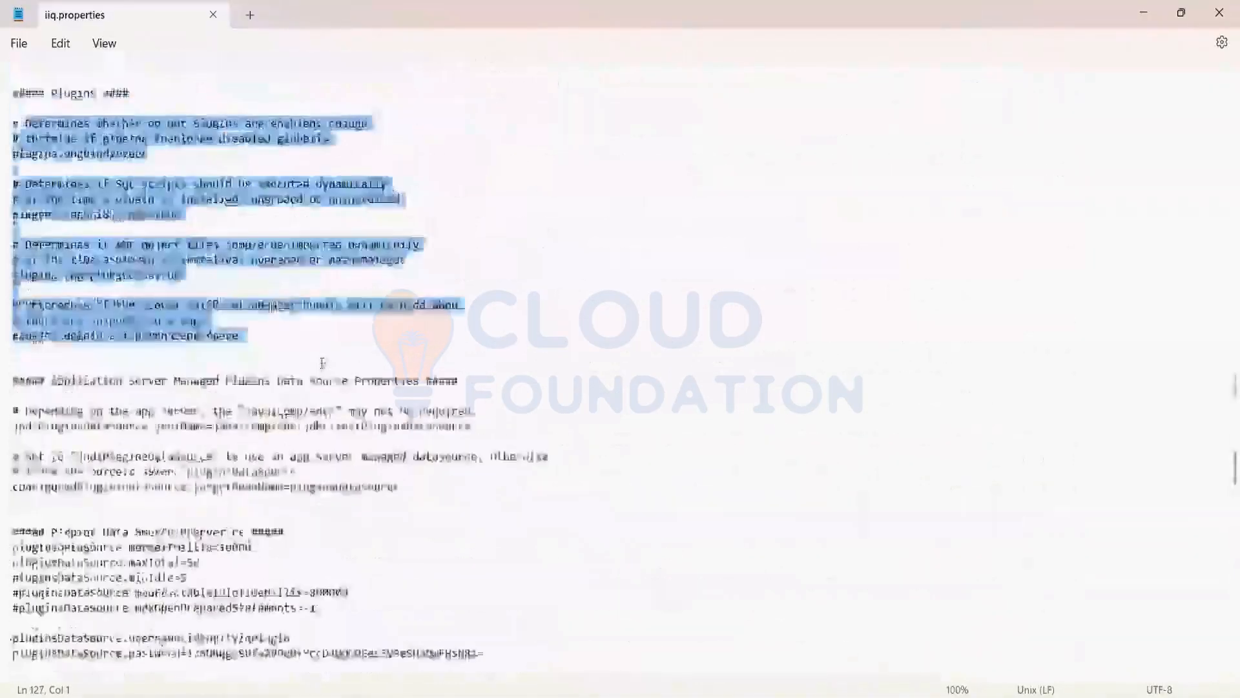
{"action": "scroll", "coordinate": [597, 520], "scroll_direction": "up", "scroll_amount": 15}
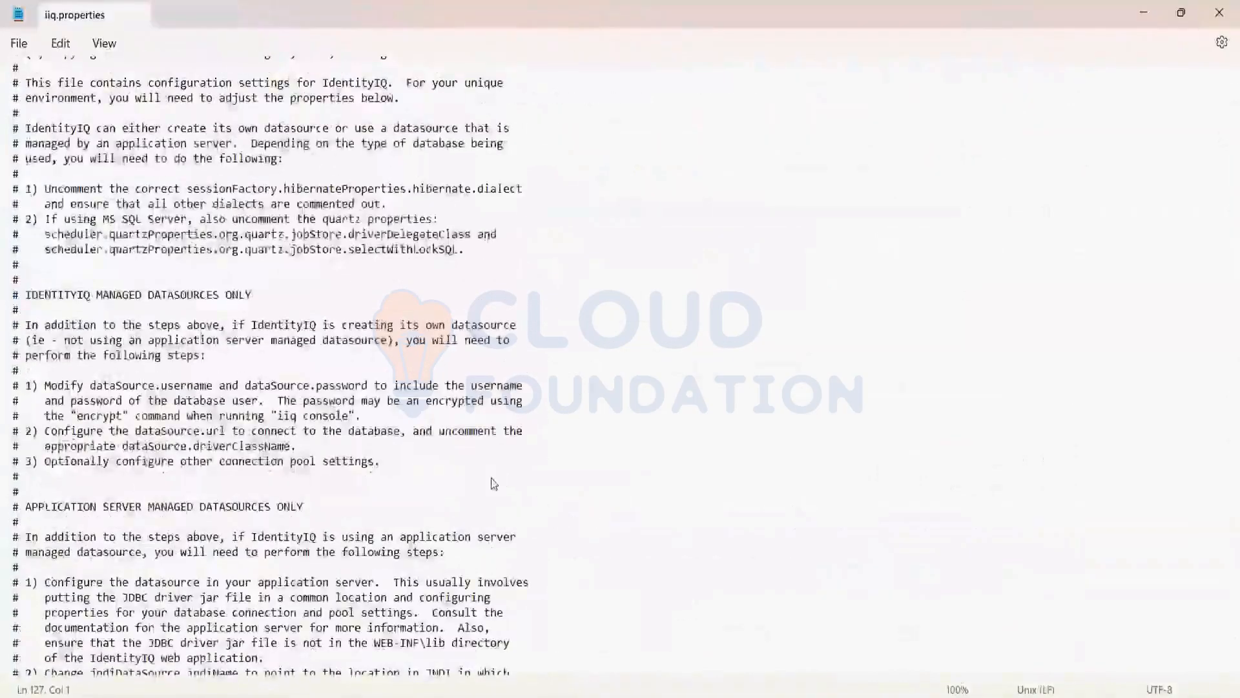
{"action": "left_click", "coordinate": [1219, 13]}
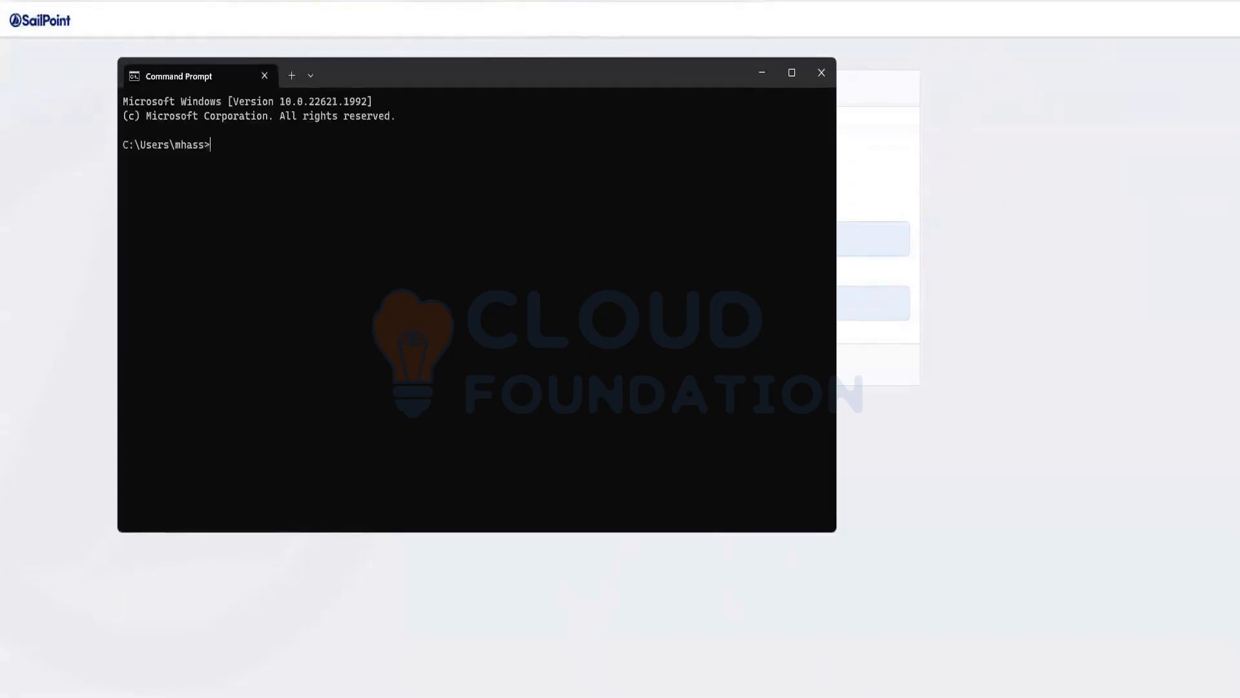
Look at the MySQL window with the output of the table-creation script, and put the command windows away
{"action": "left_click", "coordinate": [831, 665]}
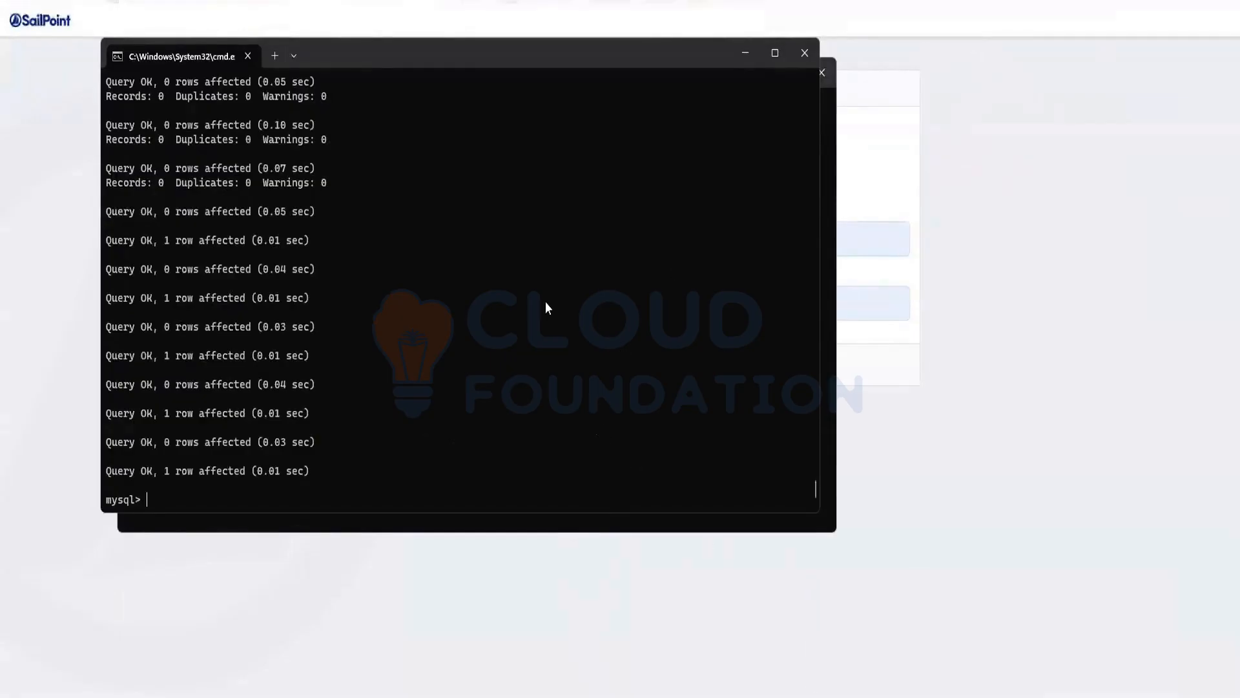
{"action": "key", "text": "ctrl+v"}
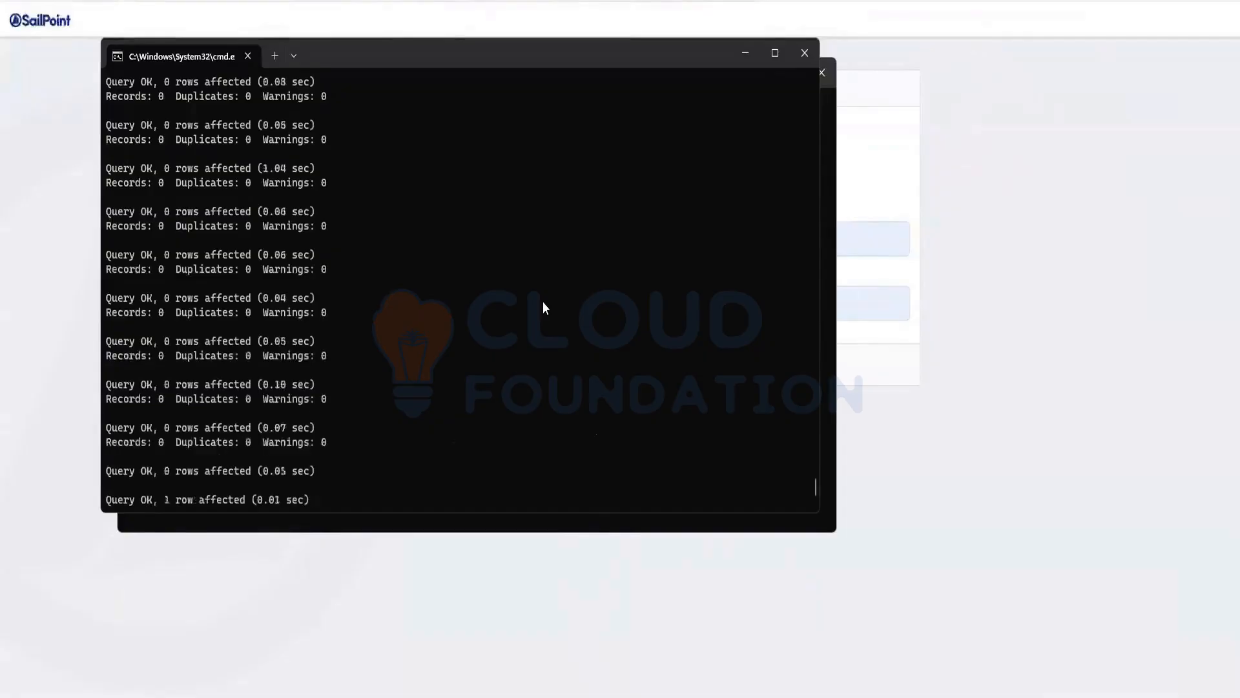
{"action": "scroll", "coordinate": [544, 304], "scroll_direction": "up", "scroll_amount": 1}
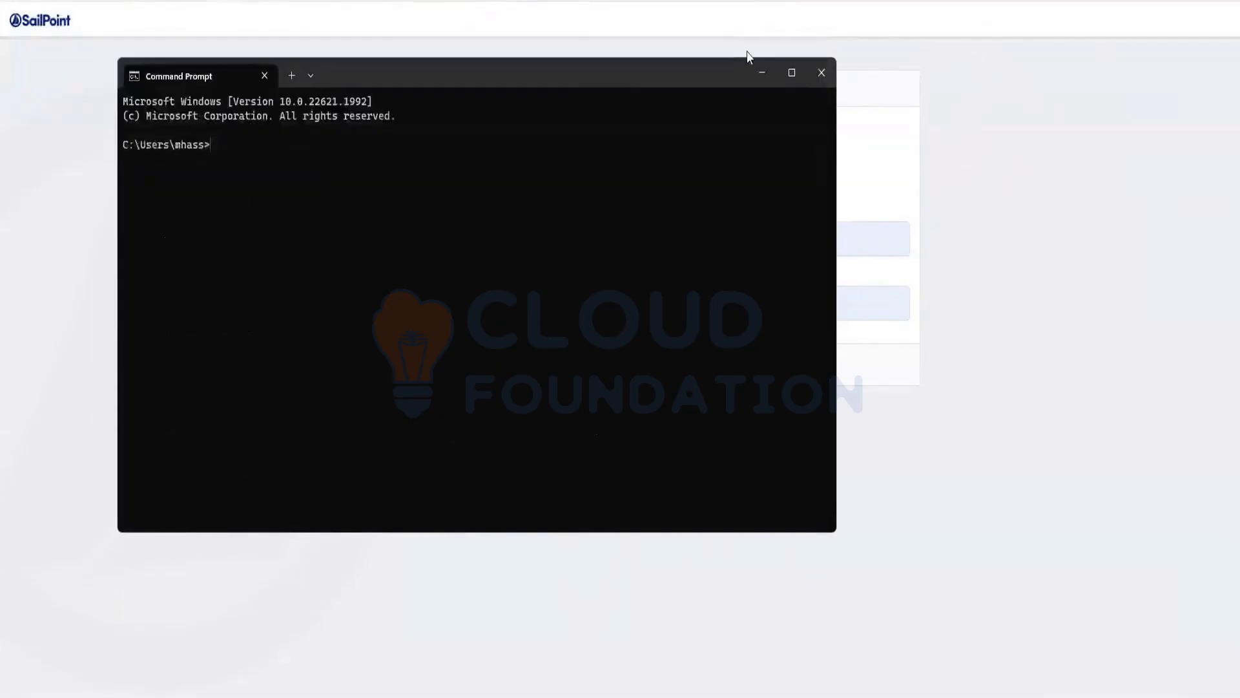
{"action": "left_click", "coordinate": [762, 72]}
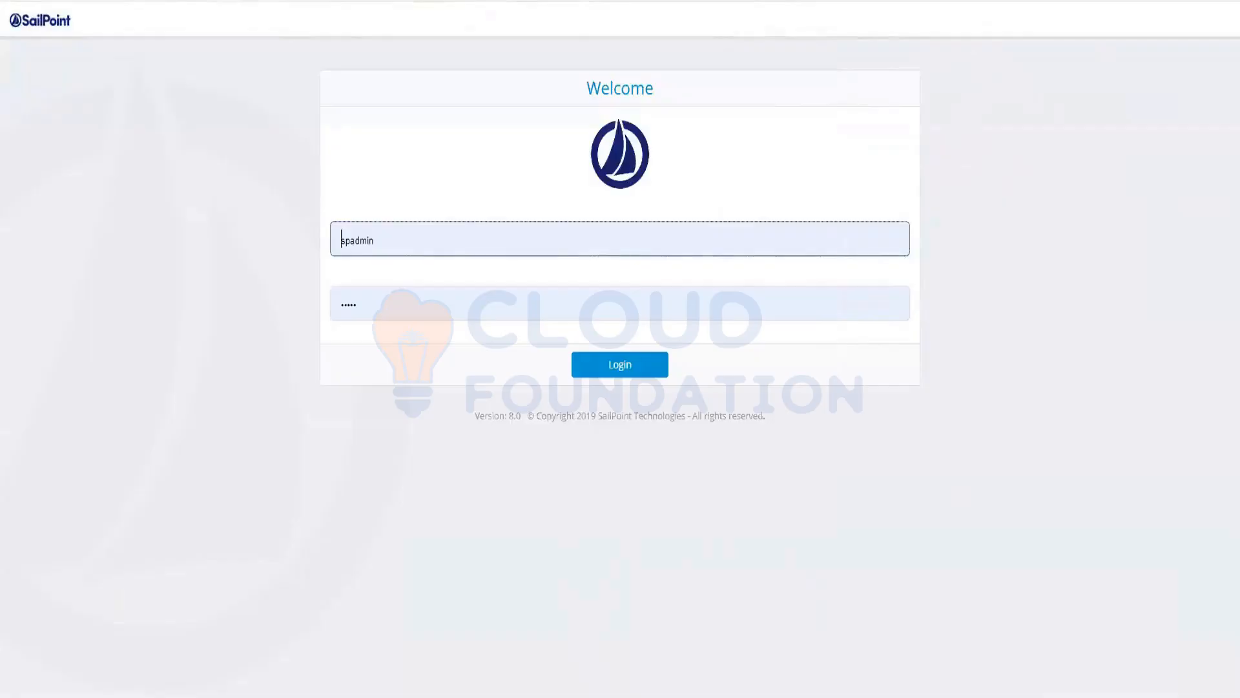
Switch to the iiq console window and look back through the report form and JasperTemplate entries of the import output
{"action": "mouse_move", "coordinate": [905, 695]}
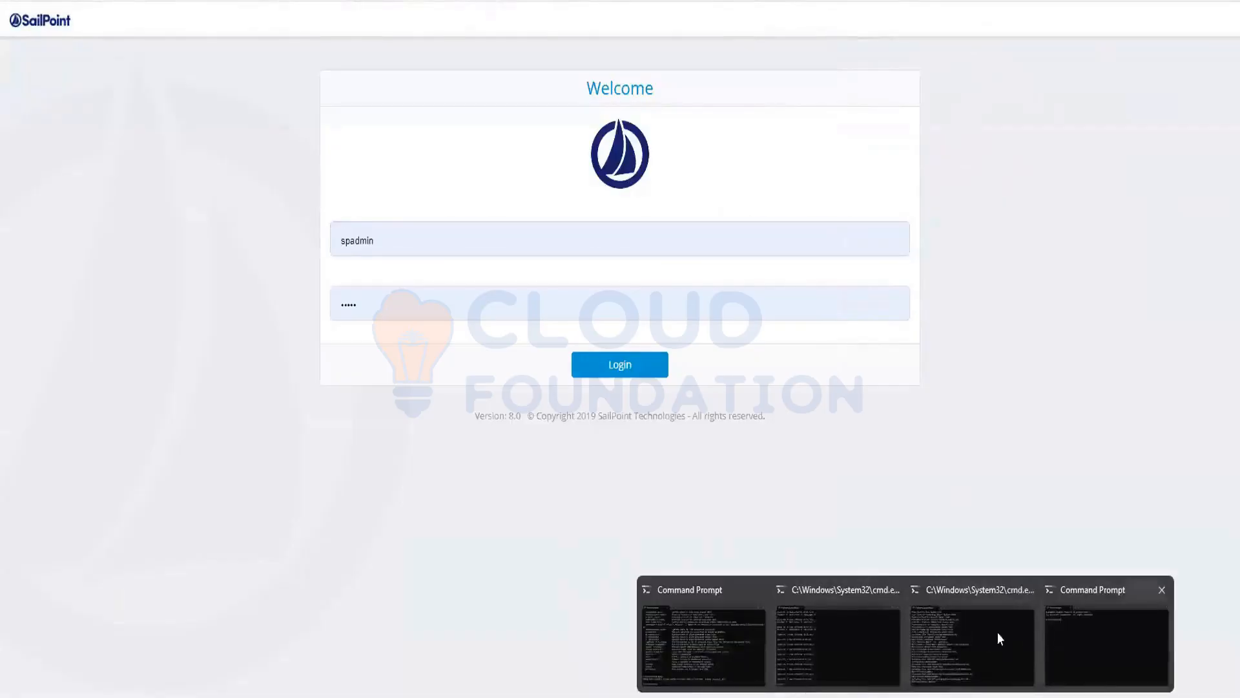
{"action": "left_click", "coordinate": [971, 637]}
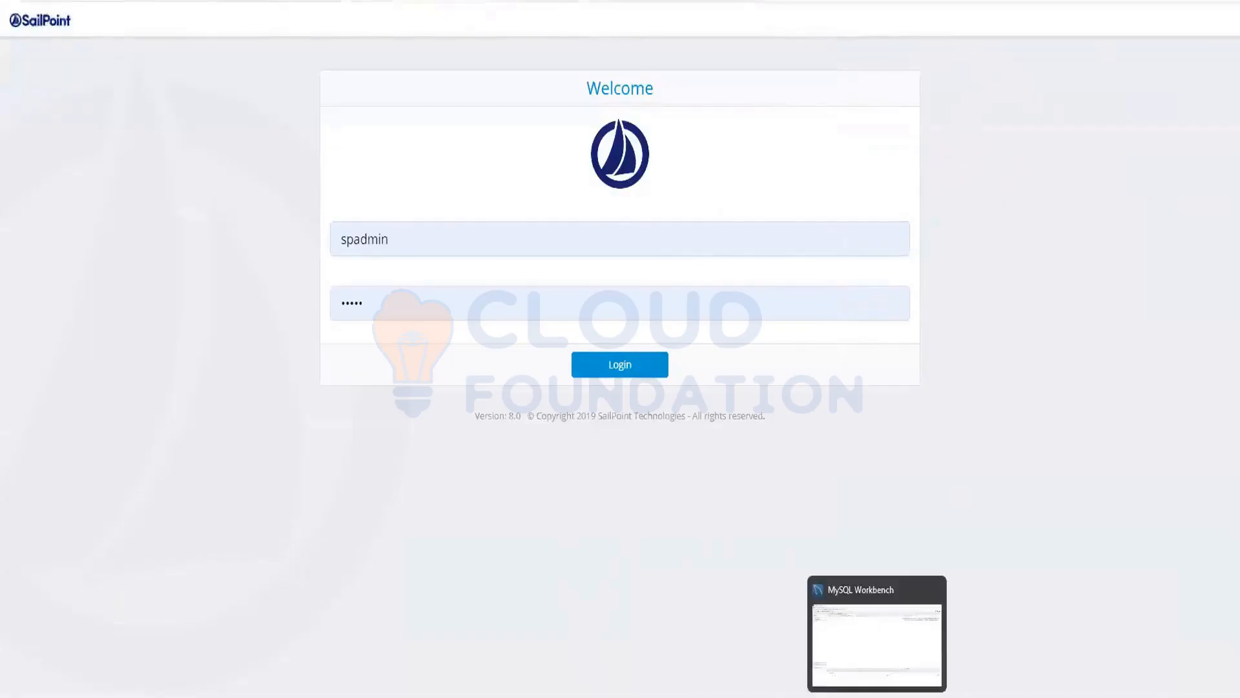
{"action": "mouse_move", "coordinate": [906, 695]}
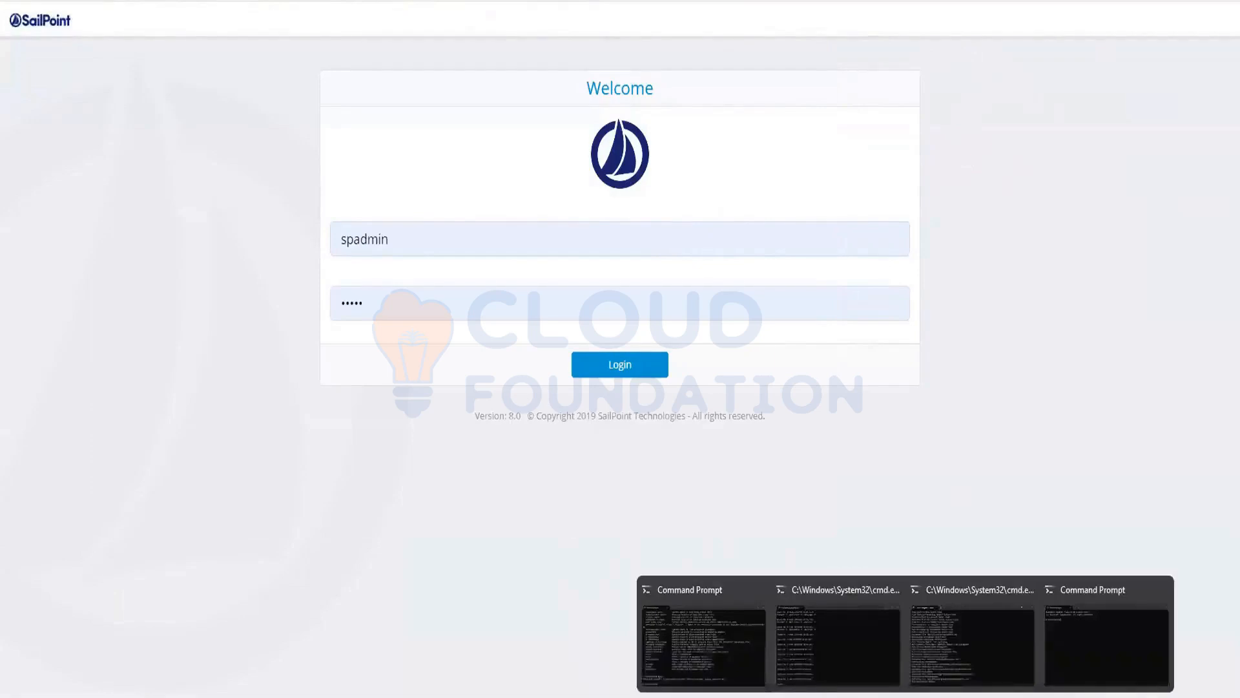
{"action": "left_click", "coordinate": [947, 630]}
{"action": "left_click", "coordinate": [976, 635]}
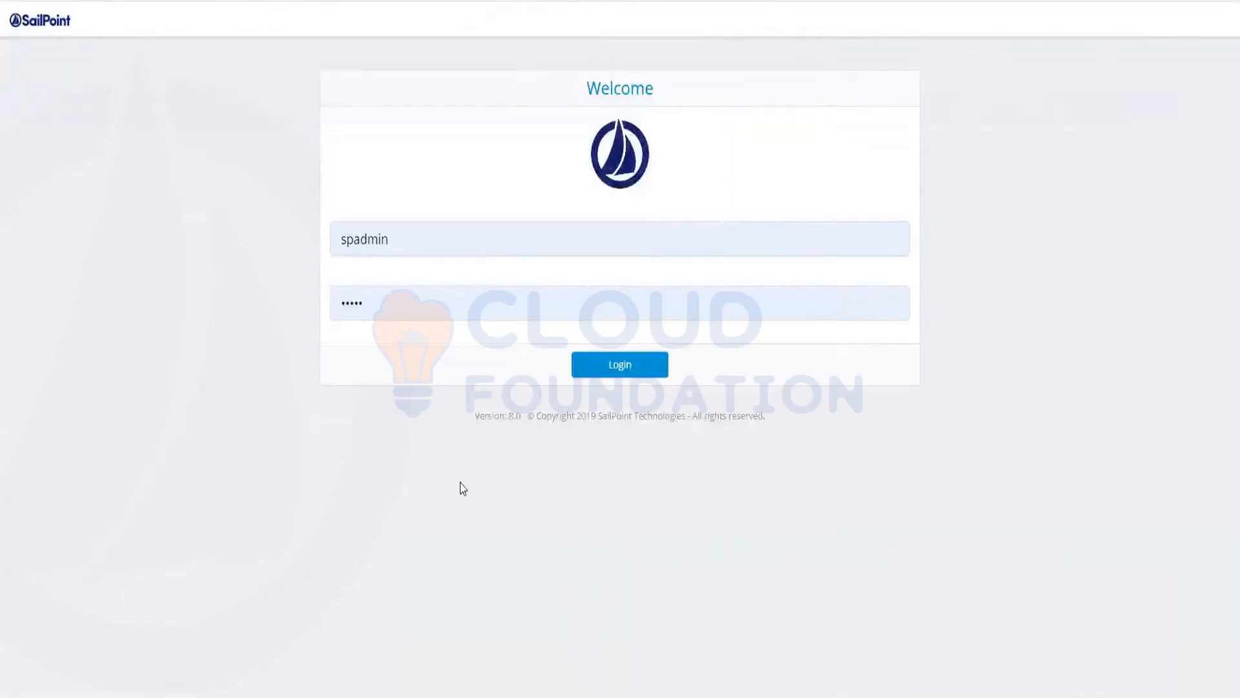
{"action": "mouse_move", "coordinate": [905, 695]}
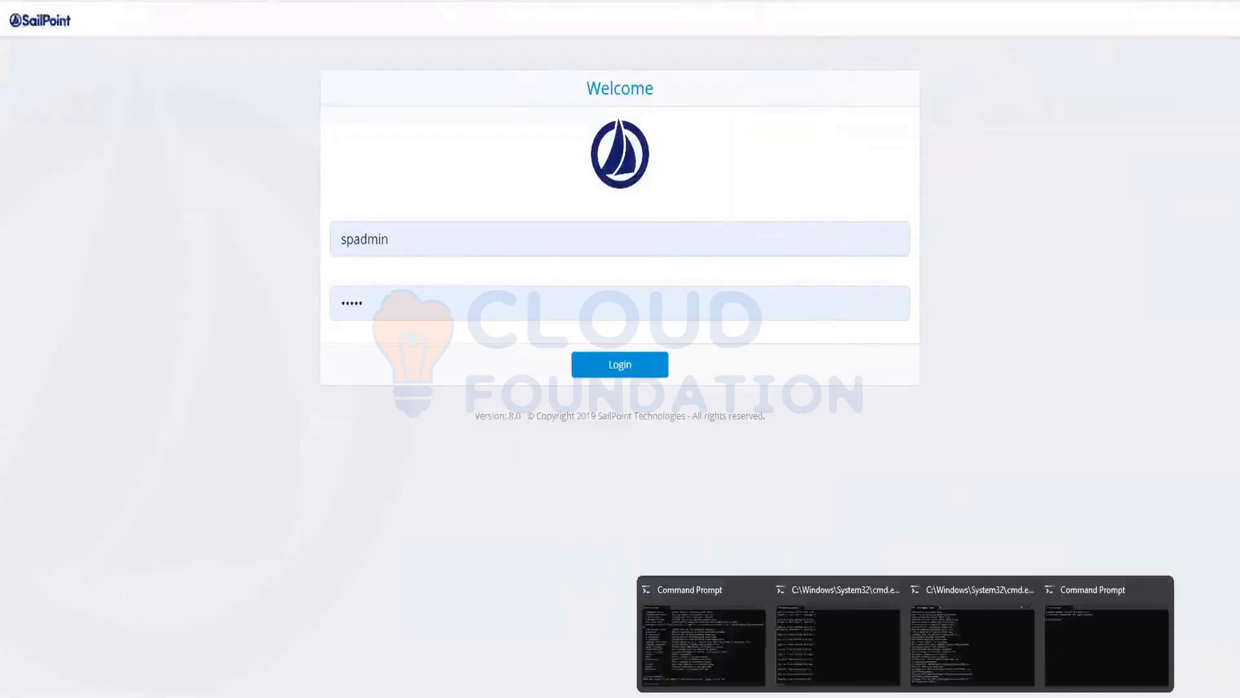
{"action": "left_click", "coordinate": [984, 614]}
{"action": "scroll", "coordinate": [233, 373], "scroll_direction": "up", "scroll_amount": 15}
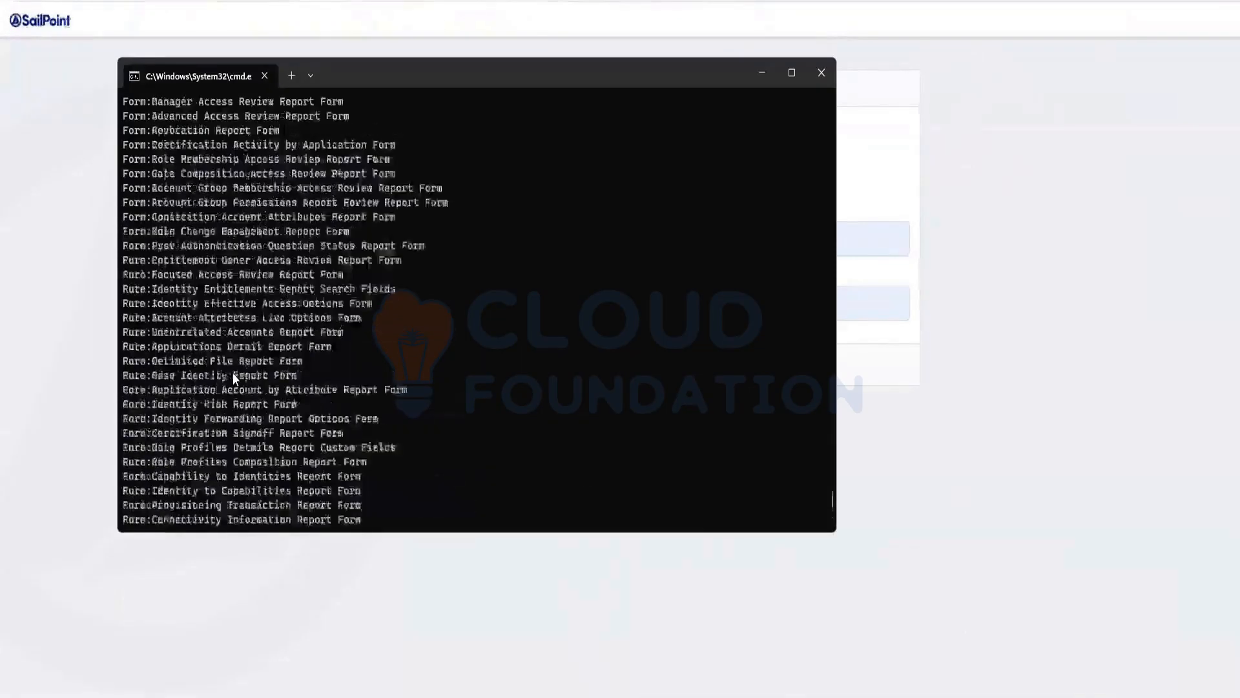
{"action": "scroll", "coordinate": [232, 374], "scroll_direction": "up", "scroll_amount": 9}
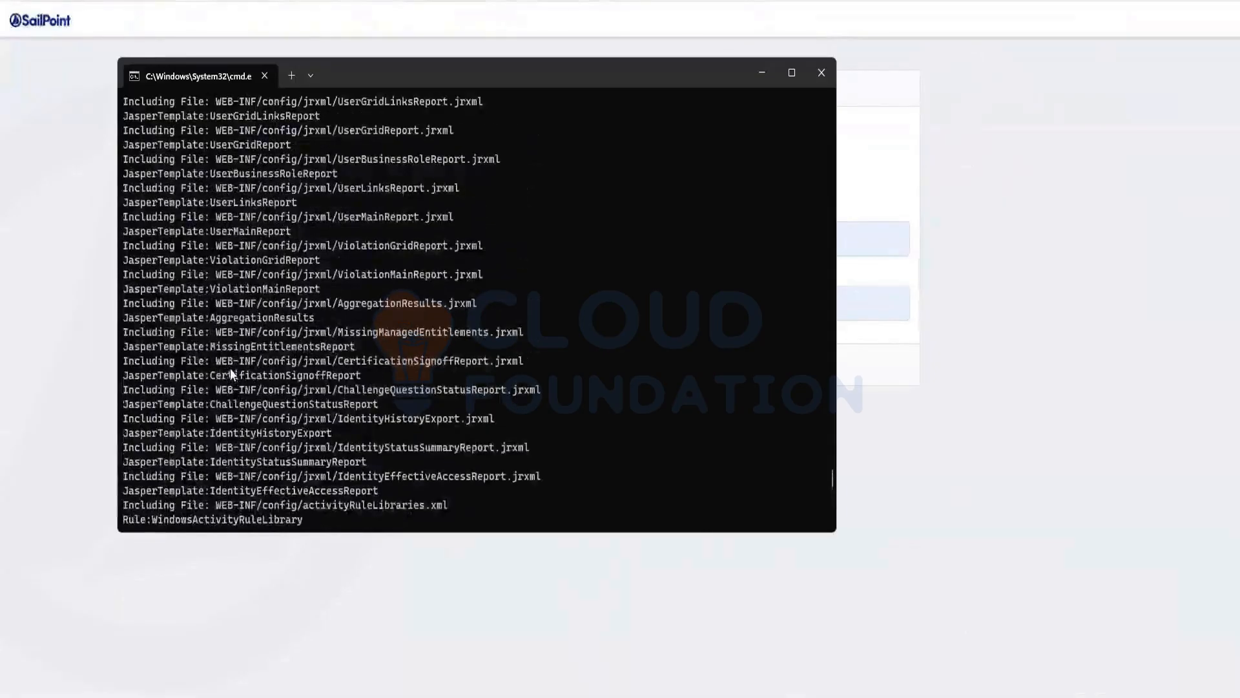
{"action": "scroll", "coordinate": [231, 373], "scroll_direction": "up", "scroll_amount": 5}
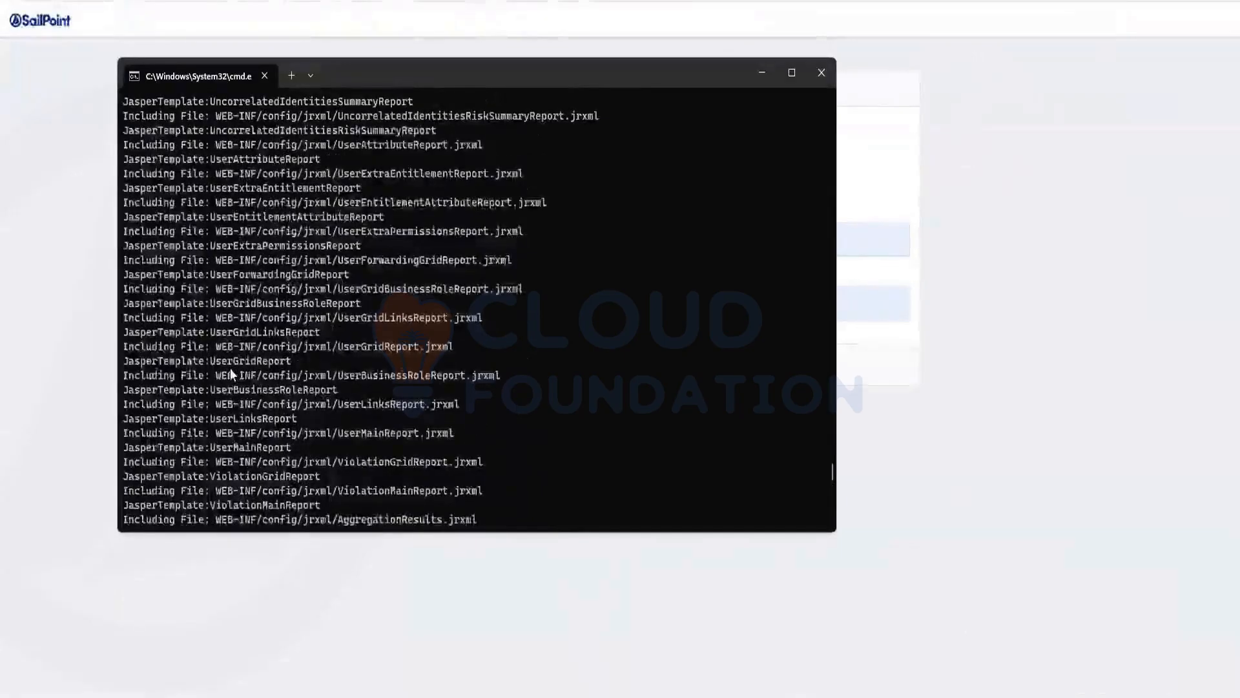
{"action": "scroll", "coordinate": [231, 374], "scroll_direction": "up", "scroll_amount": 2}
{"action": "scroll", "coordinate": [231, 374], "scroll_direction": "up", "scroll_amount": 4}
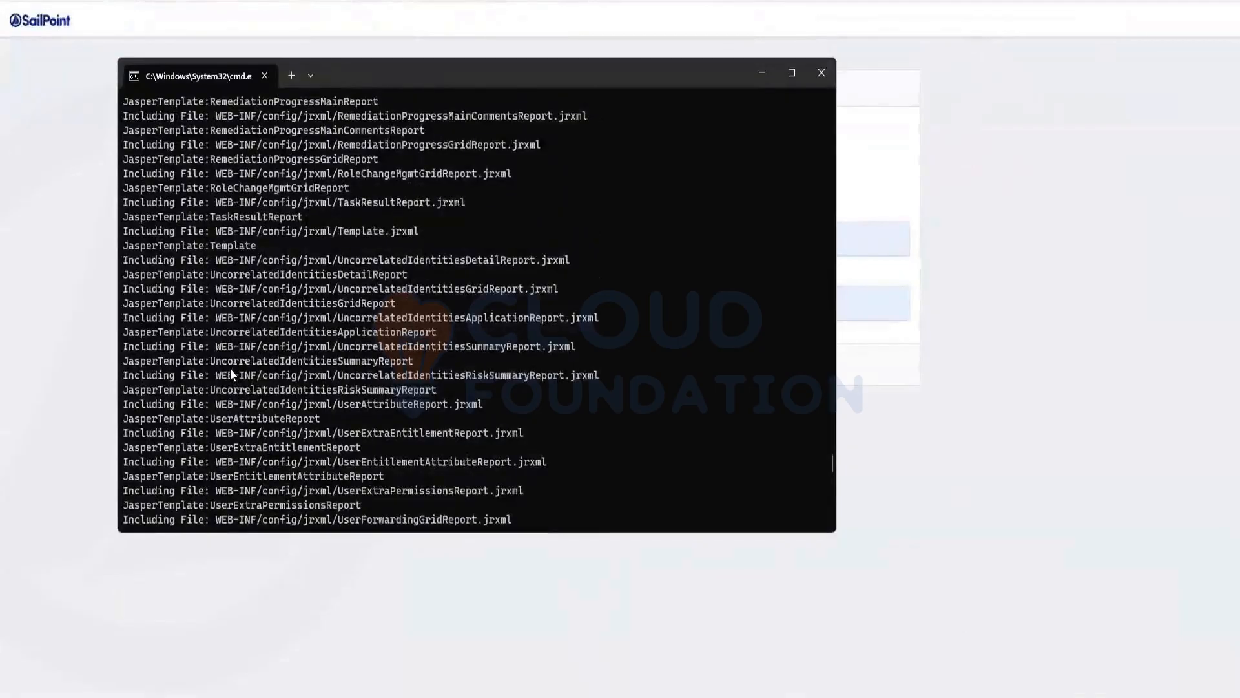
{"action": "scroll", "coordinate": [232, 373], "scroll_direction": "up", "scroll_amount": 10}
{"action": "scroll", "coordinate": [232, 373], "scroll_direction": "up", "scroll_amount": 10}
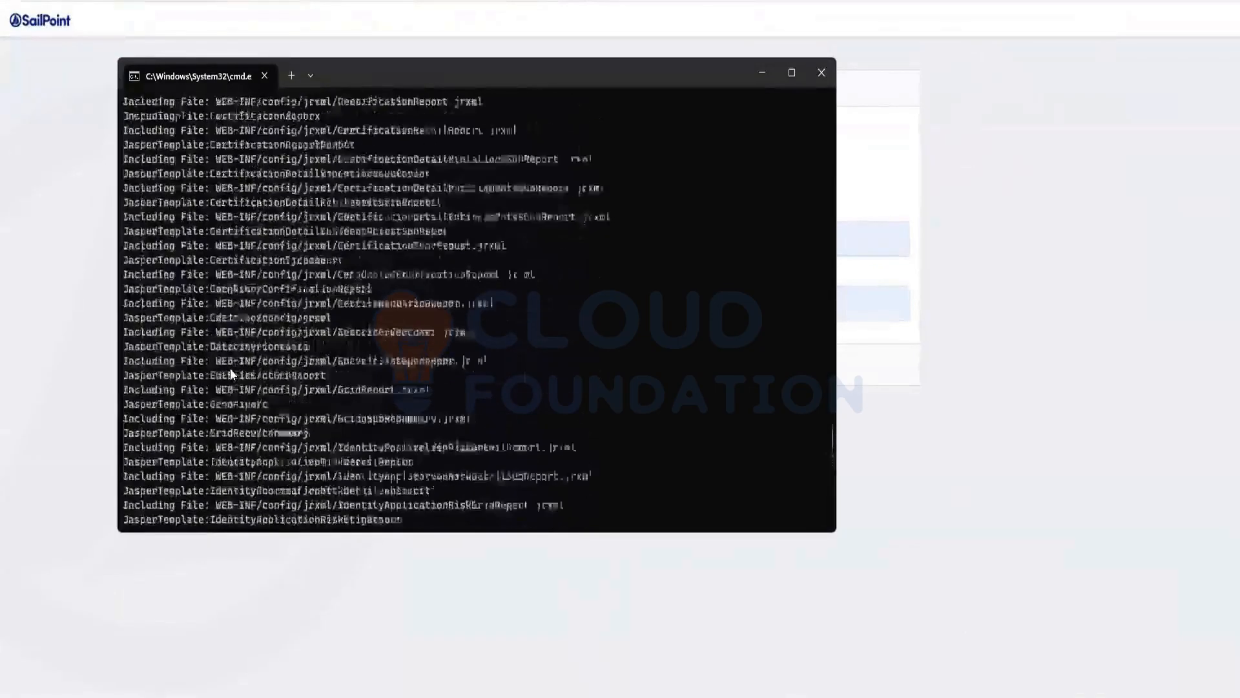
Examine the imported task definitions, task schedules, LCM rules, workflows and email templates in the console output
{"action": "scroll", "coordinate": [226, 374], "scroll_direction": "up", "scroll_amount": 15}
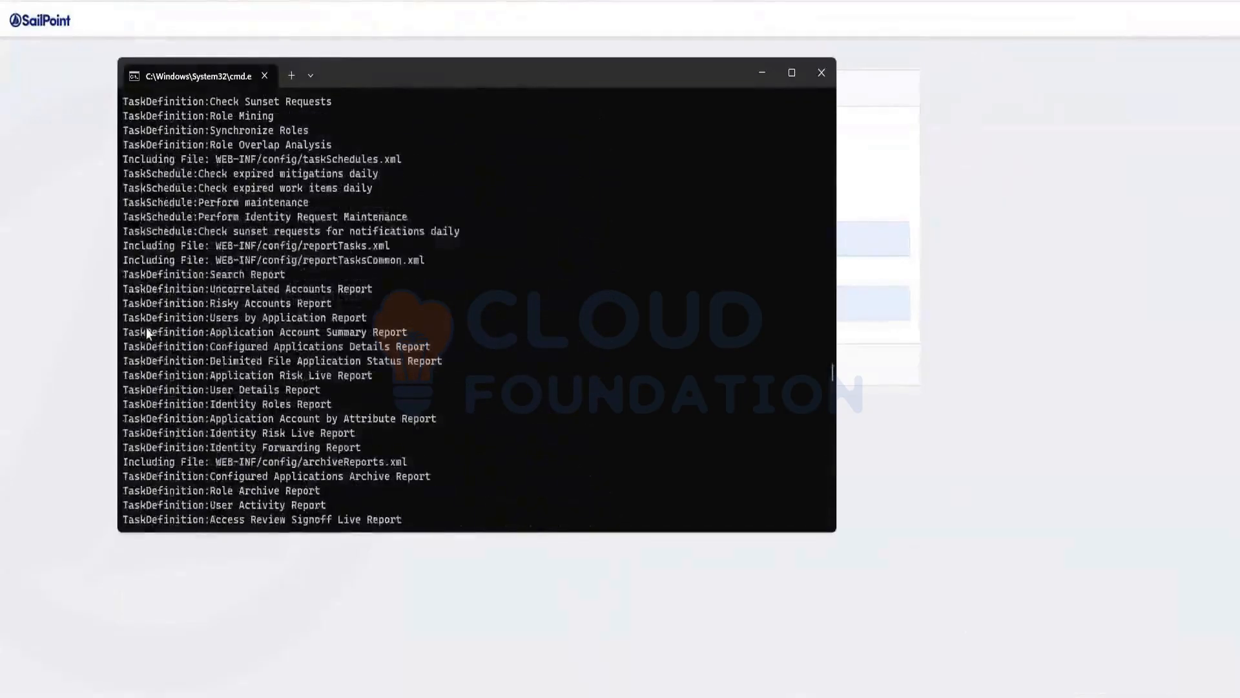
{"action": "scroll", "coordinate": [155, 326], "scroll_direction": "up", "scroll_amount": 4}
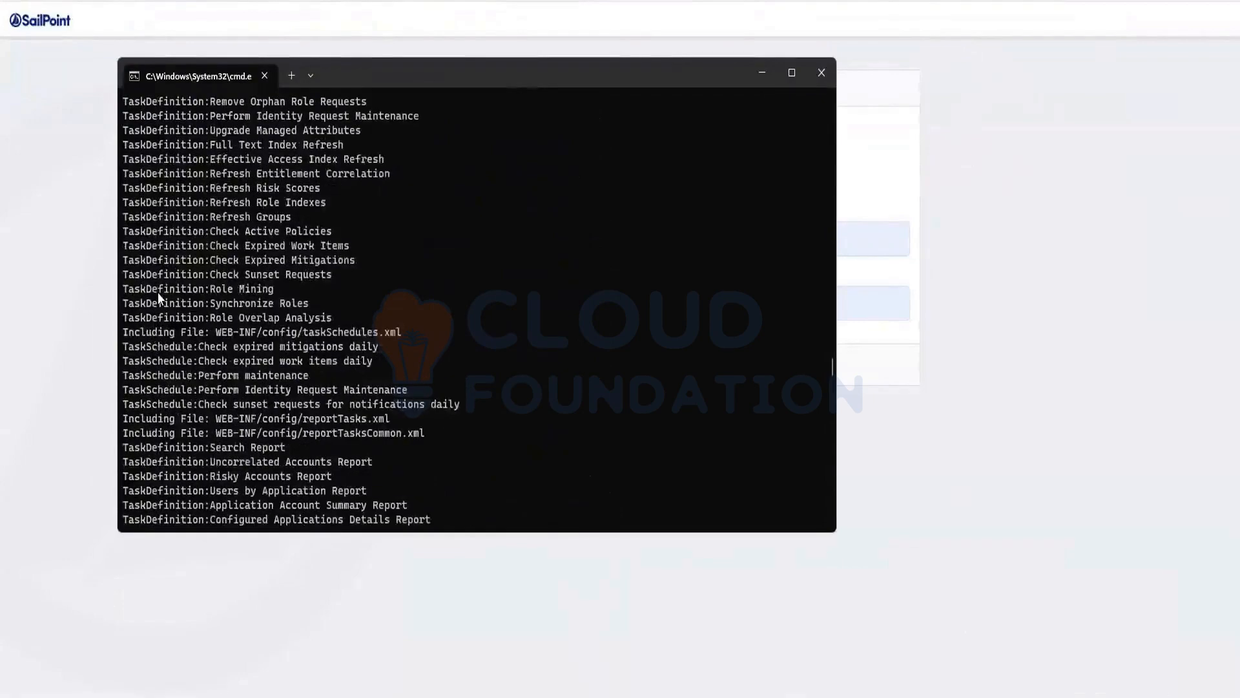
{"action": "scroll", "coordinate": [159, 297], "scroll_direction": "up", "scroll_amount": 20}
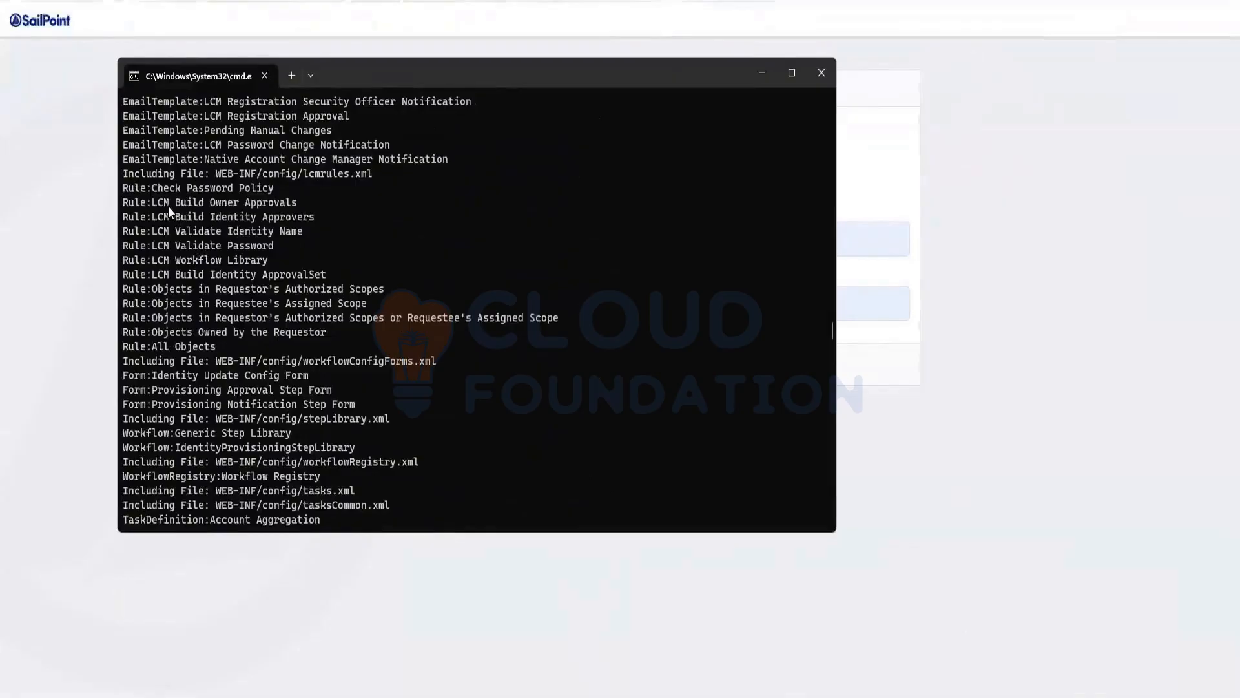
{"action": "scroll", "coordinate": [172, 309], "scroll_direction": "up", "scroll_amount": 3}
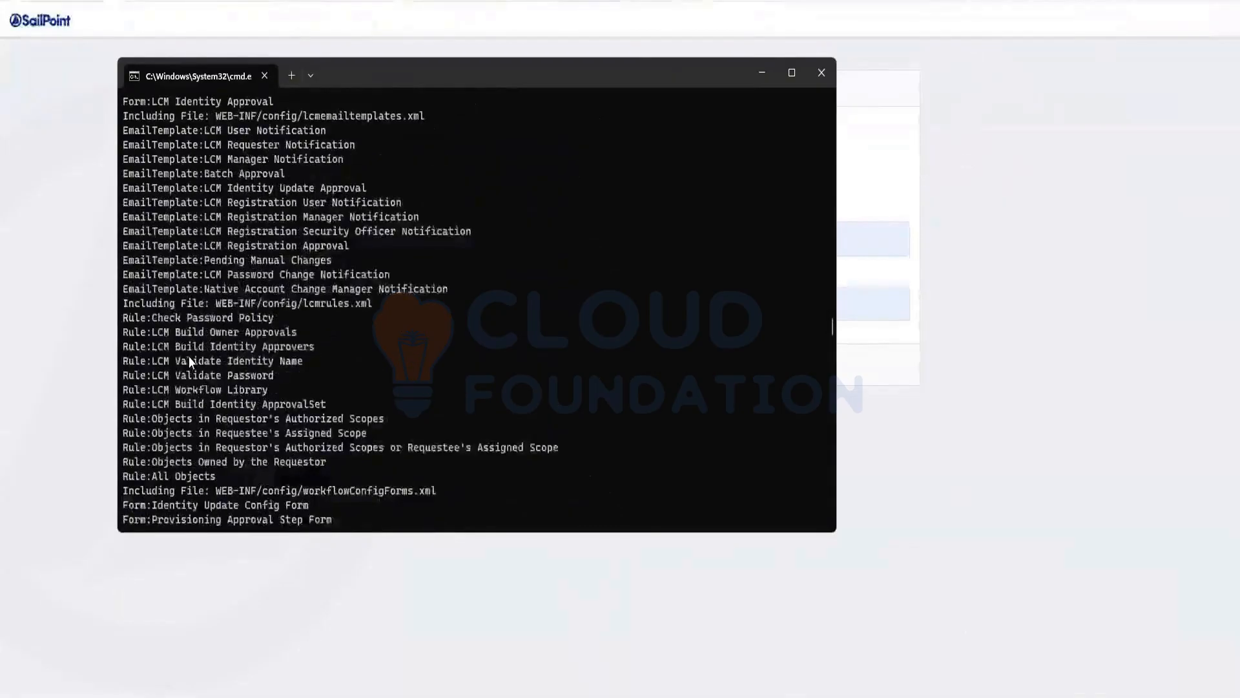
{"action": "scroll", "coordinate": [189, 355], "scroll_direction": "up", "scroll_amount": 10}
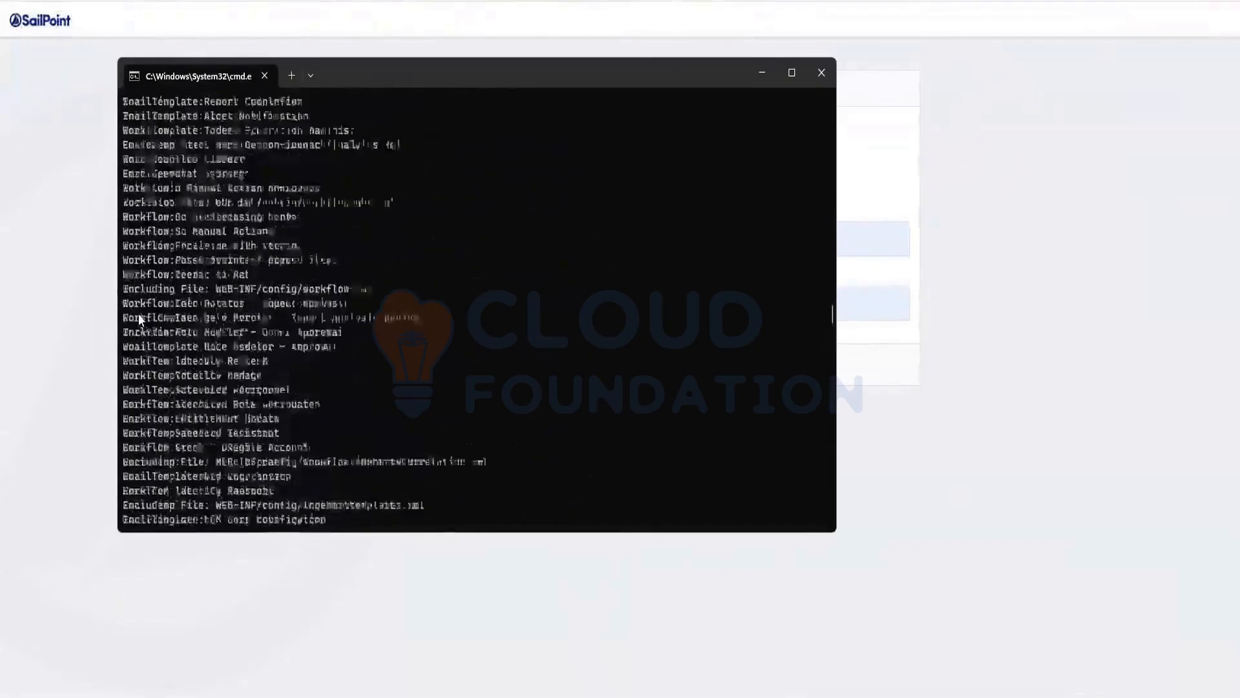
{"action": "scroll", "coordinate": [138, 315], "scroll_direction": "up", "scroll_amount": 4}
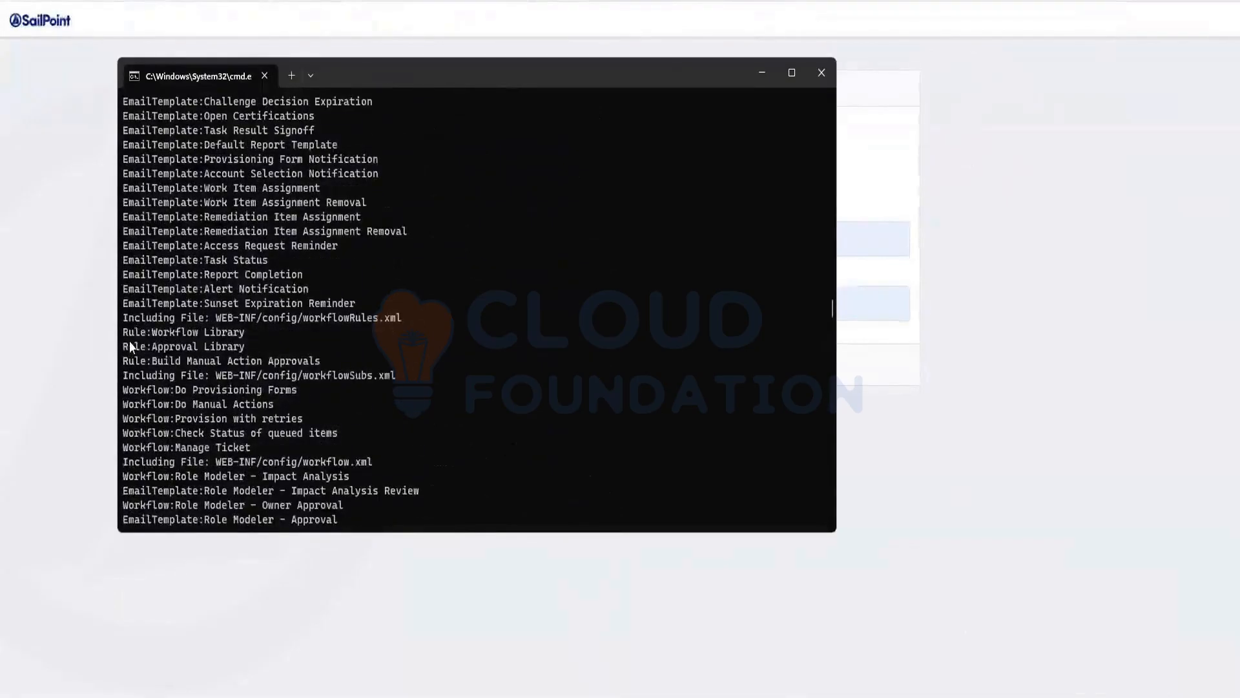
{"action": "scroll", "coordinate": [130, 347], "scroll_direction": "up", "scroll_amount": 10}
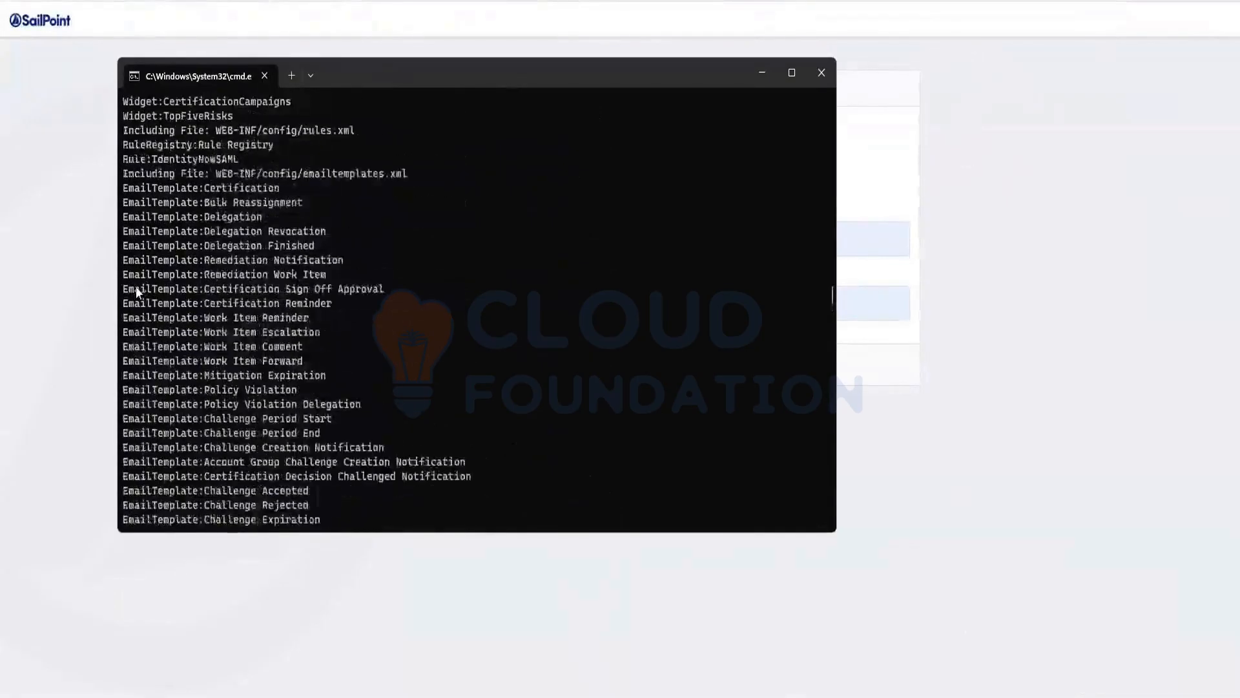
Examine the imported quick links, widgets, service and request definitions, object configurations and connector files
{"action": "scroll", "coordinate": [144, 291], "scroll_direction": "up", "scroll_amount": 7}
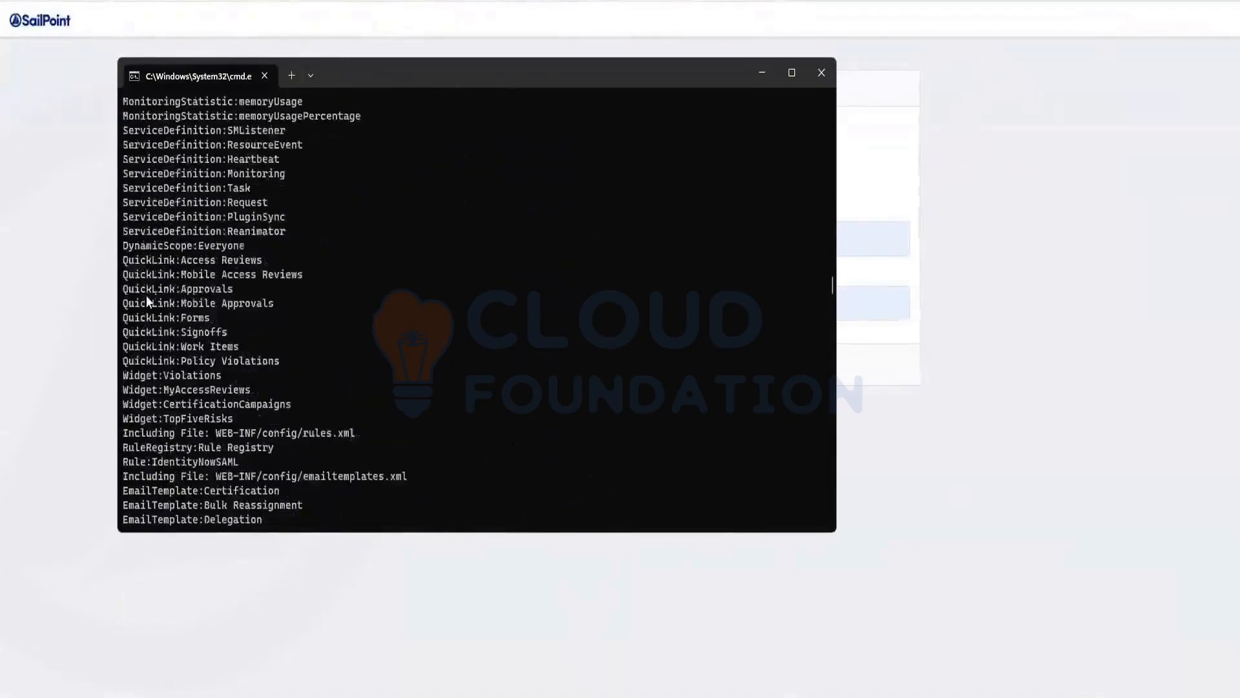
{"action": "scroll", "coordinate": [146, 297], "scroll_direction": "up", "scroll_amount": 9}
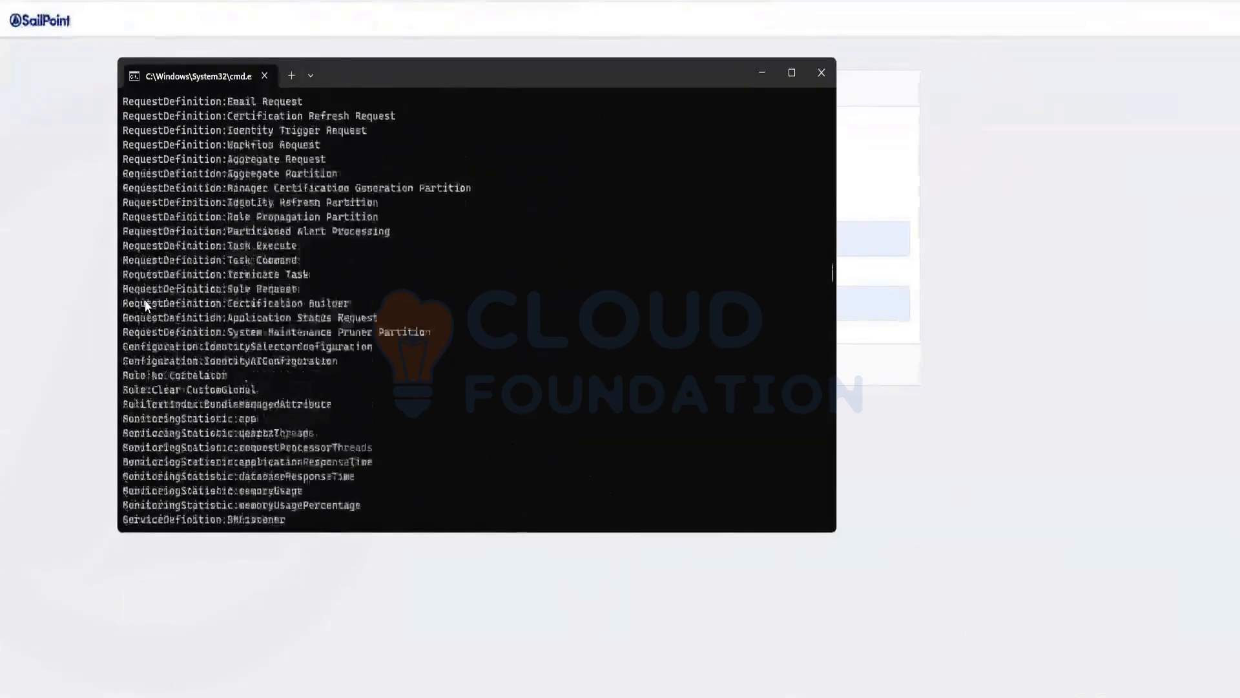
{"action": "scroll", "coordinate": [145, 299], "scroll_direction": "up", "scroll_amount": 7}
{"action": "scroll", "coordinate": [162, 361], "scroll_direction": "up", "scroll_amount": 12}
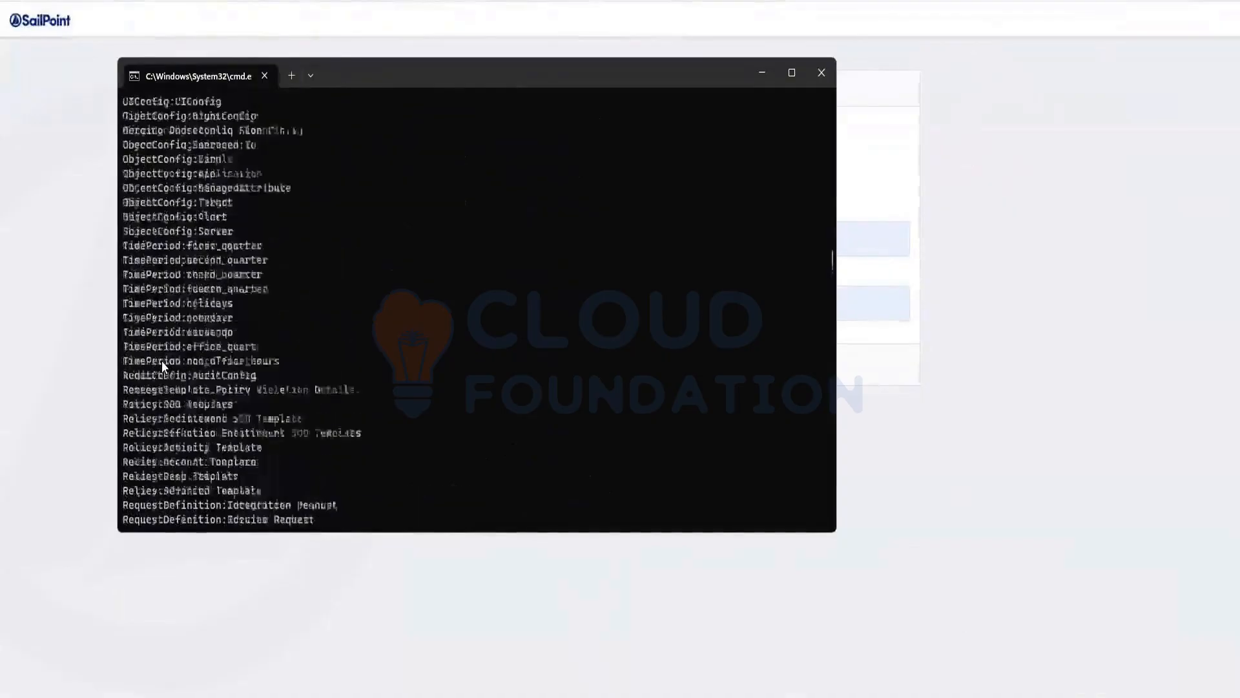
{"action": "scroll", "coordinate": [141, 343], "scroll_direction": "up", "scroll_amount": 20}
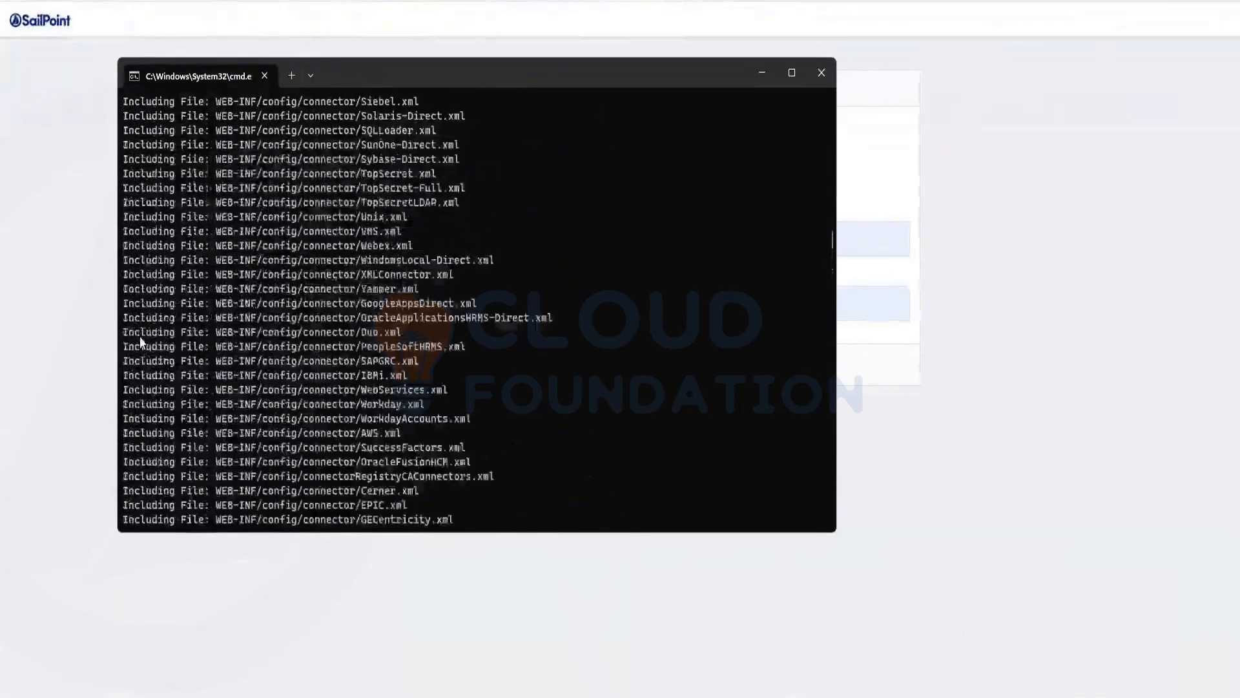
{"action": "scroll", "coordinate": [140, 336], "scroll_direction": "up", "scroll_amount": 10}
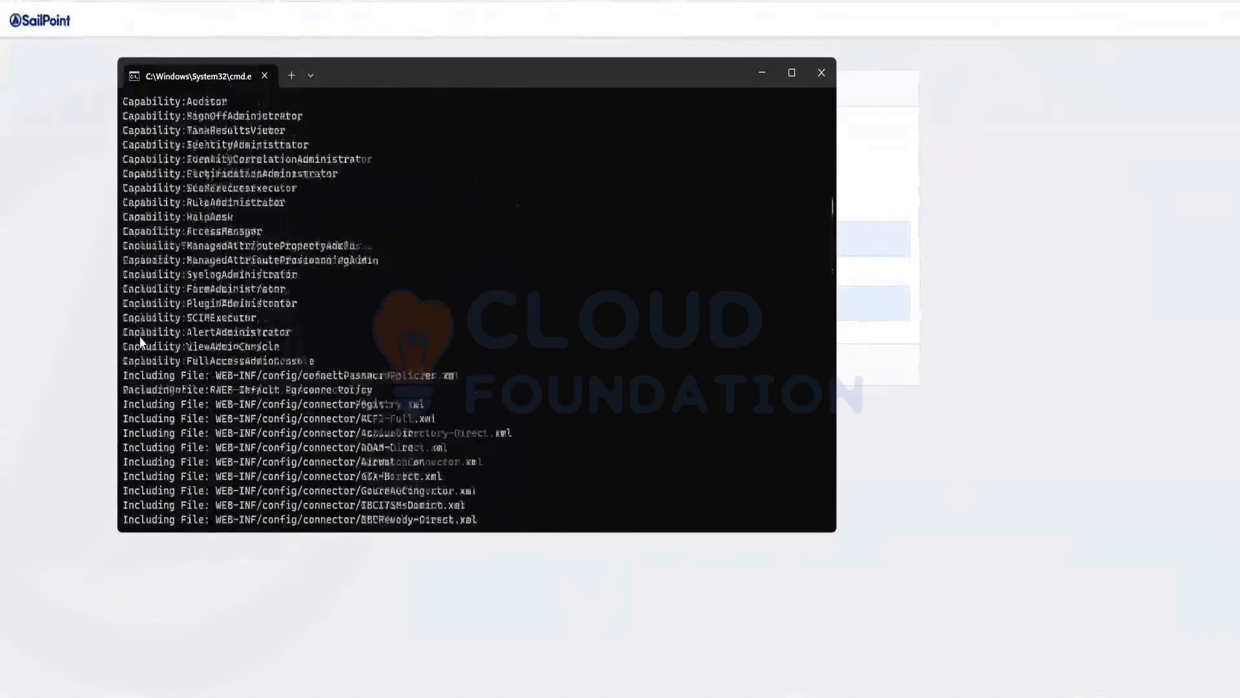
Examine the imported capabilities and SPRight entries back to the iiq console and import init.xml commands at the start of the output
{"action": "scroll", "coordinate": [175, 398], "scroll_direction": "down", "scroll_amount": 1}
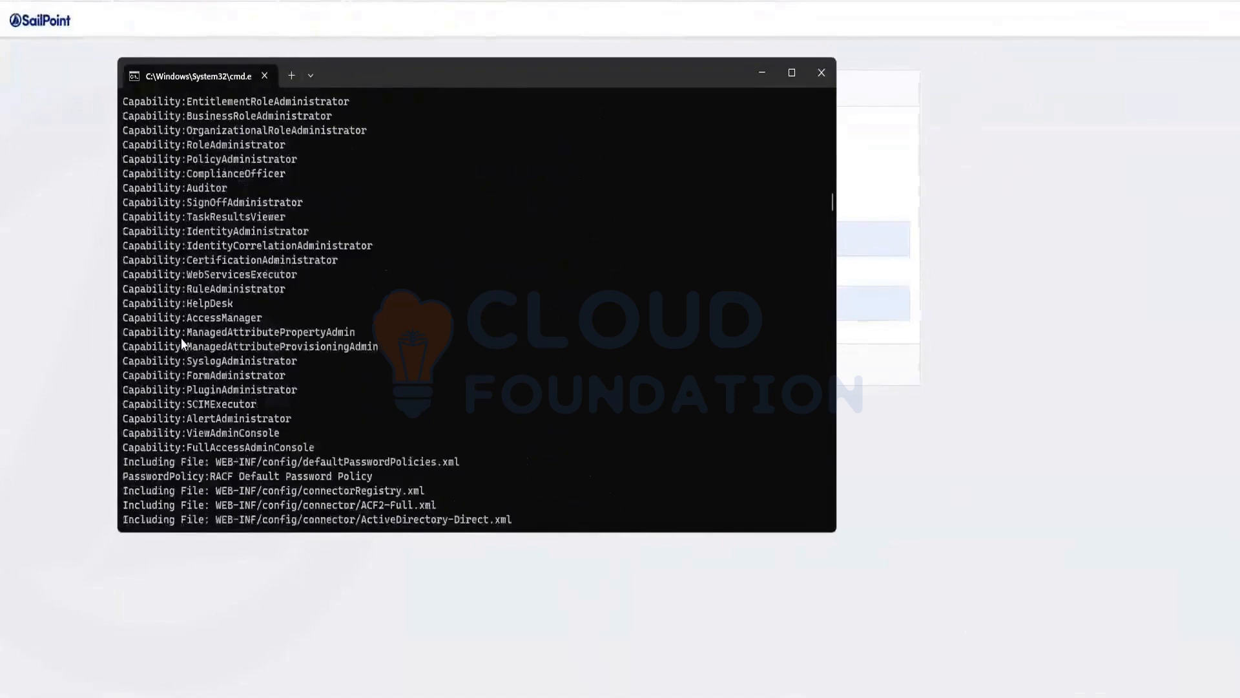
{"action": "scroll", "coordinate": [181, 339], "scroll_direction": "up", "scroll_amount": 3}
{"action": "scroll", "coordinate": [181, 339], "scroll_direction": "up", "scroll_amount": 2}
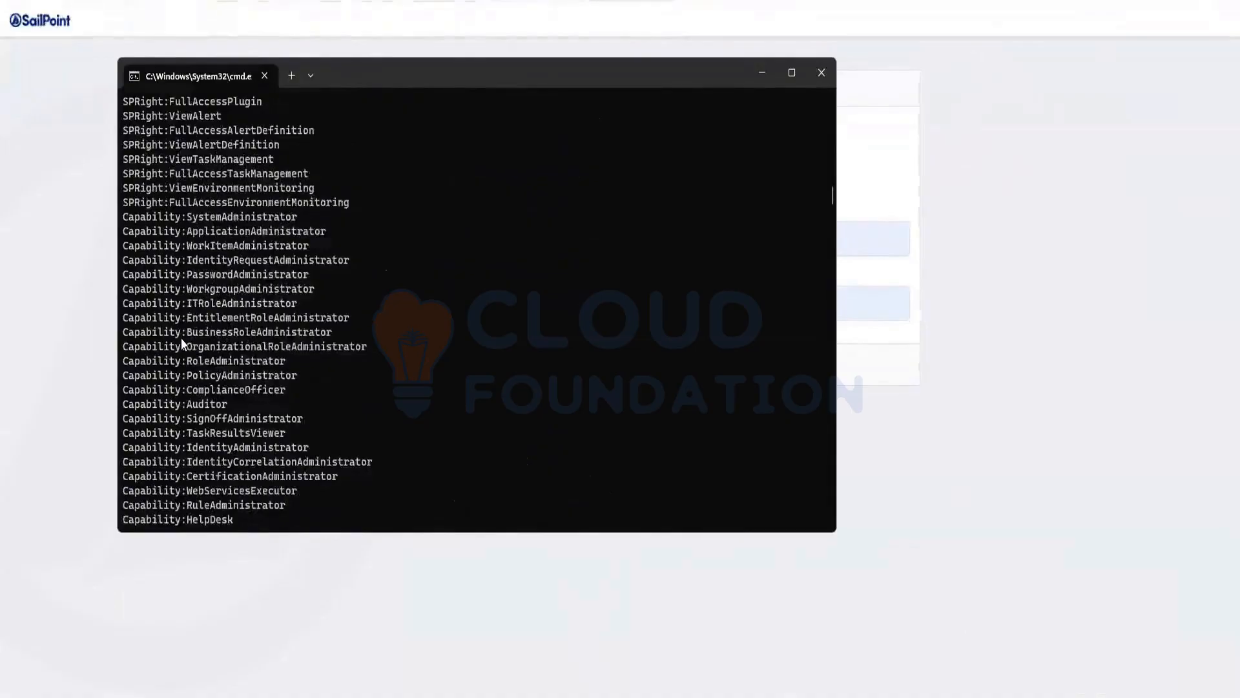
{"action": "scroll", "coordinate": [181, 339], "scroll_direction": "up", "scroll_amount": 5}
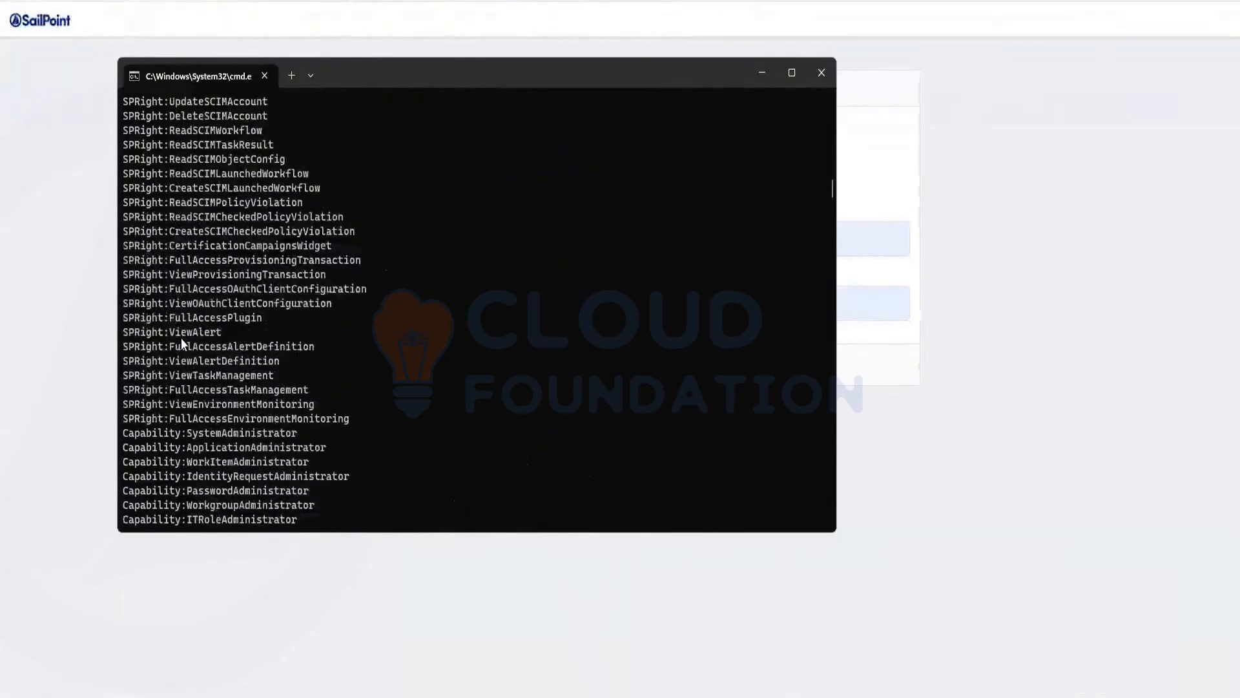
{"action": "scroll", "coordinate": [181, 338], "scroll_direction": "up", "scroll_amount": 20}
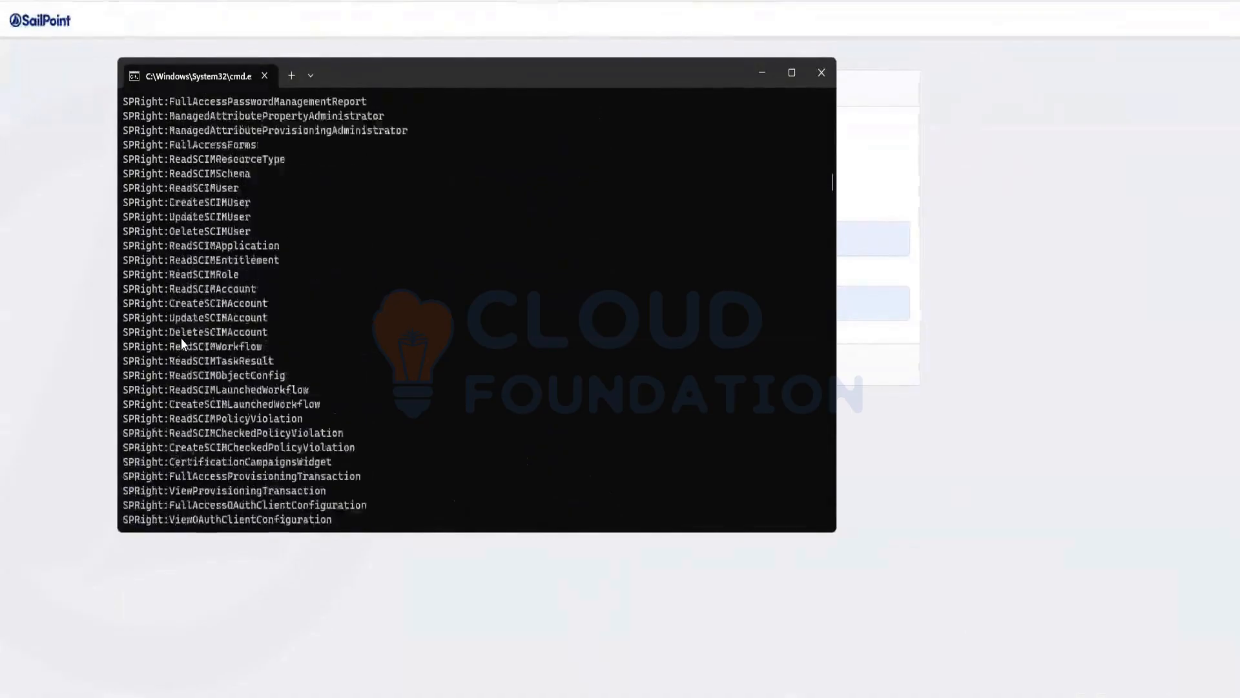
{"action": "scroll", "coordinate": [181, 339], "scroll_direction": "up", "scroll_amount": 15}
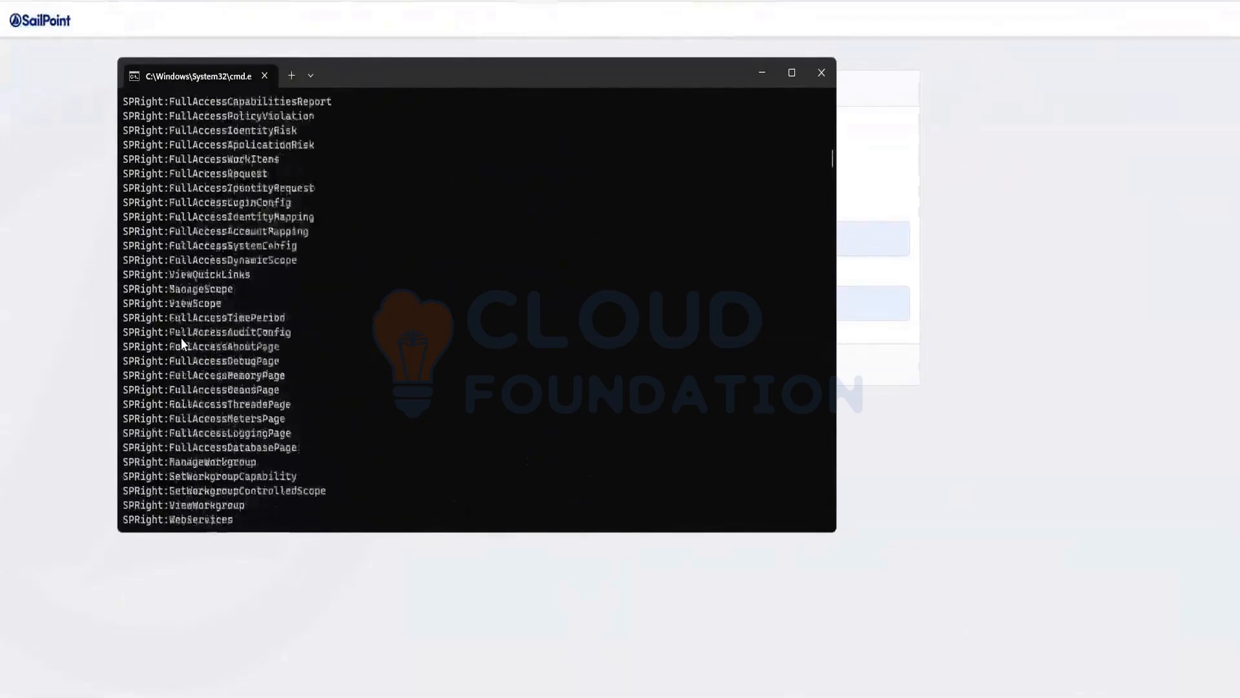
{"action": "scroll", "coordinate": [181, 338], "scroll_direction": "up", "scroll_amount": 20}
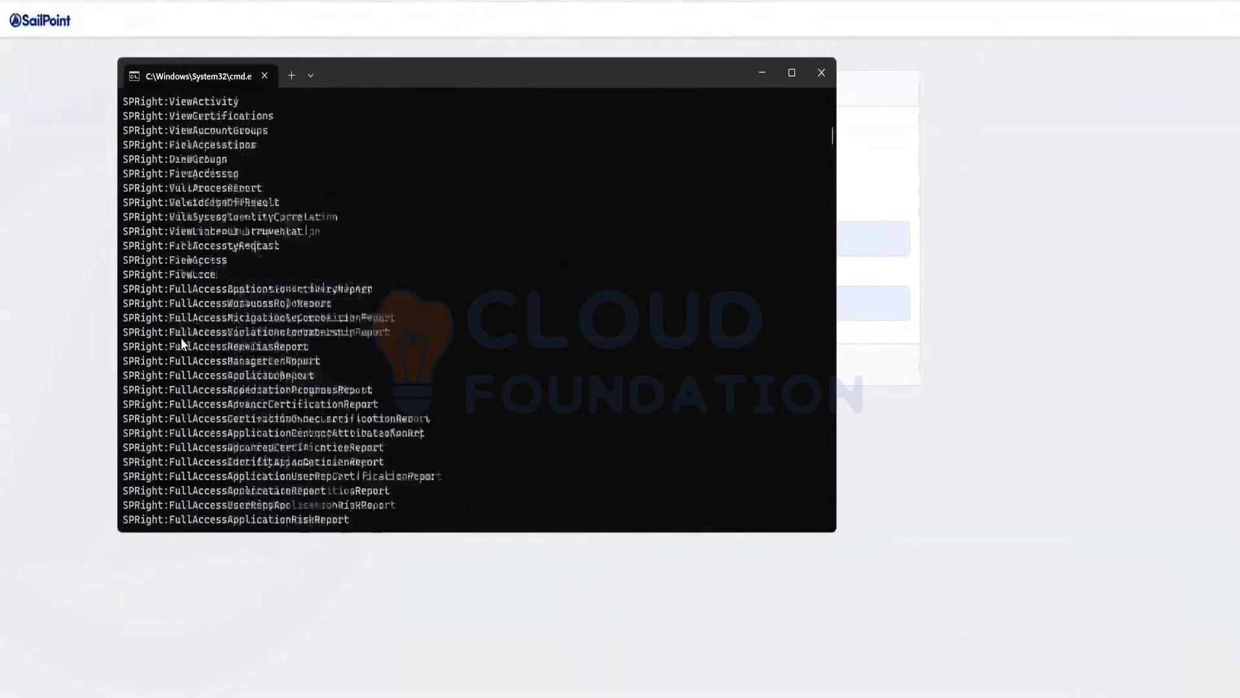
{"action": "scroll", "coordinate": [181, 338], "scroll_direction": "up", "scroll_amount": 8}
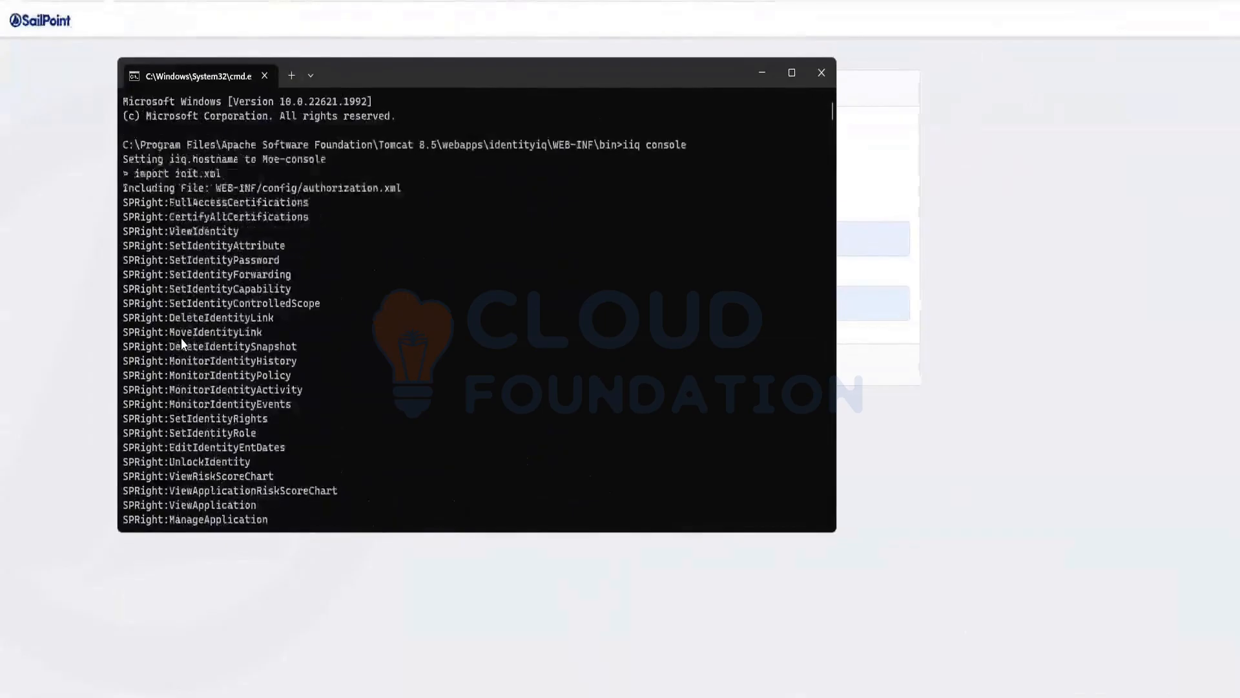
{"action": "scroll", "coordinate": [180, 338], "scroll_direction": "down", "scroll_amount": 9}
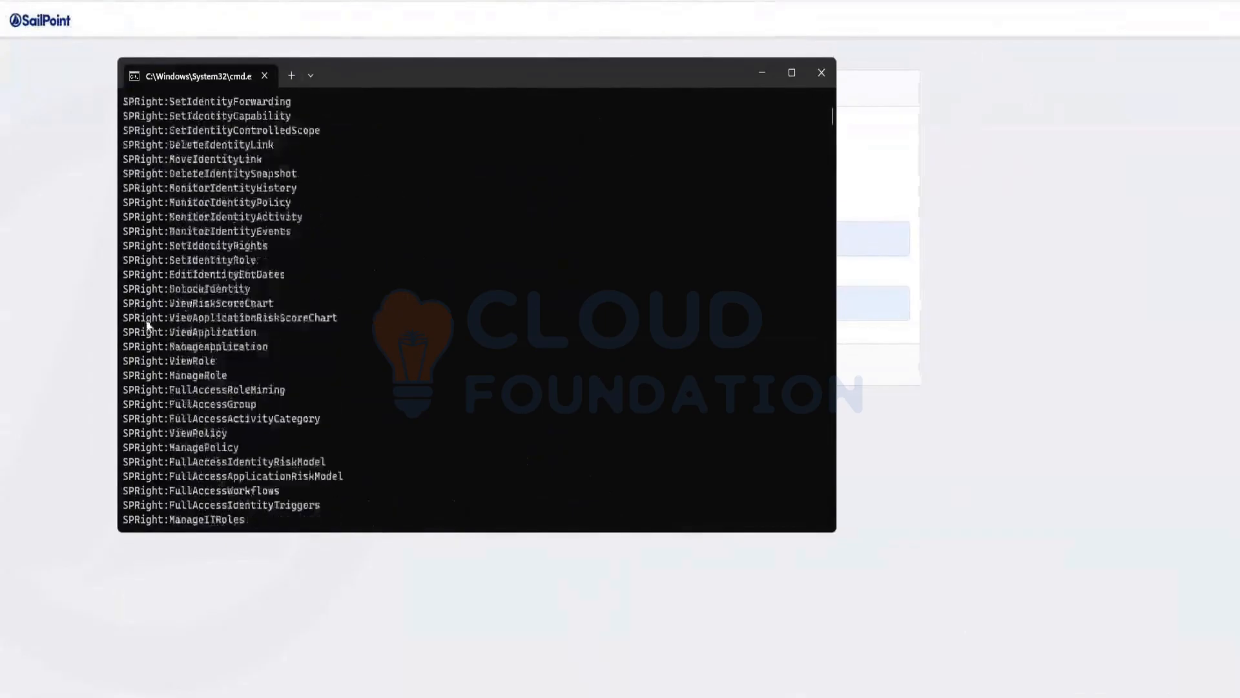
{"action": "scroll", "coordinate": [153, 362], "scroll_direction": "down", "scroll_amount": 15}
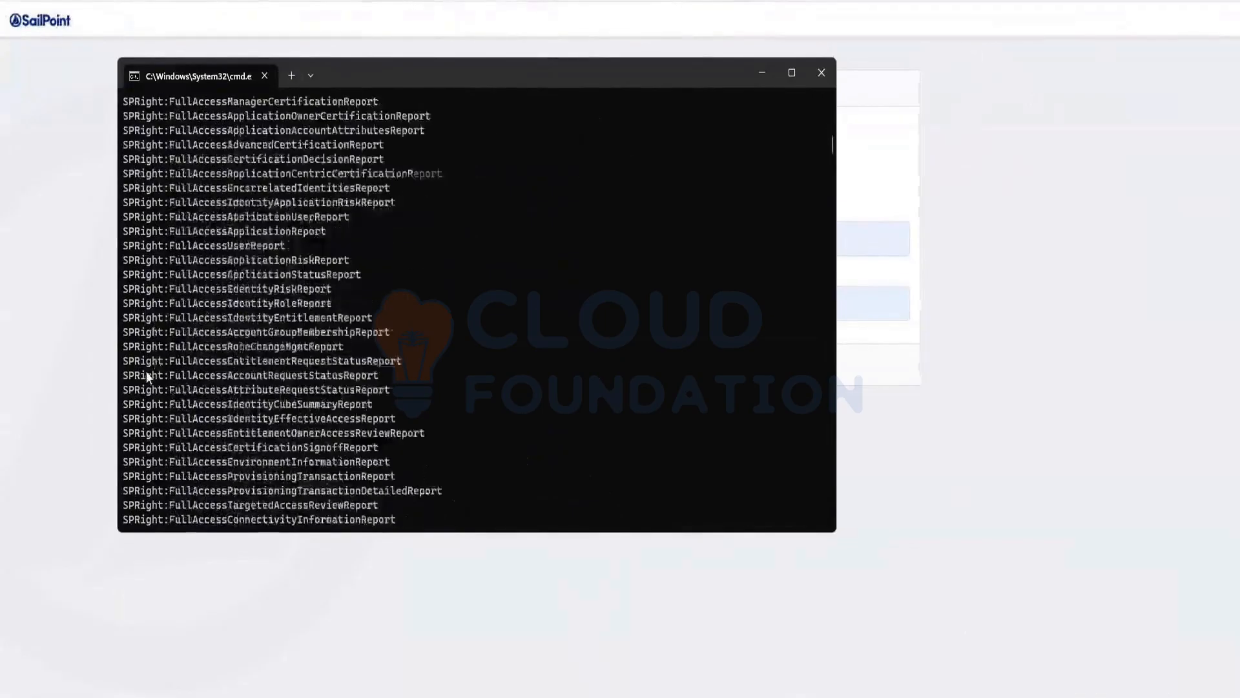
Examine the remaining imported SPRight and Capability entries in the iiq console output
{"action": "scroll", "coordinate": [146, 366], "scroll_direction": "down", "scroll_amount": 15}
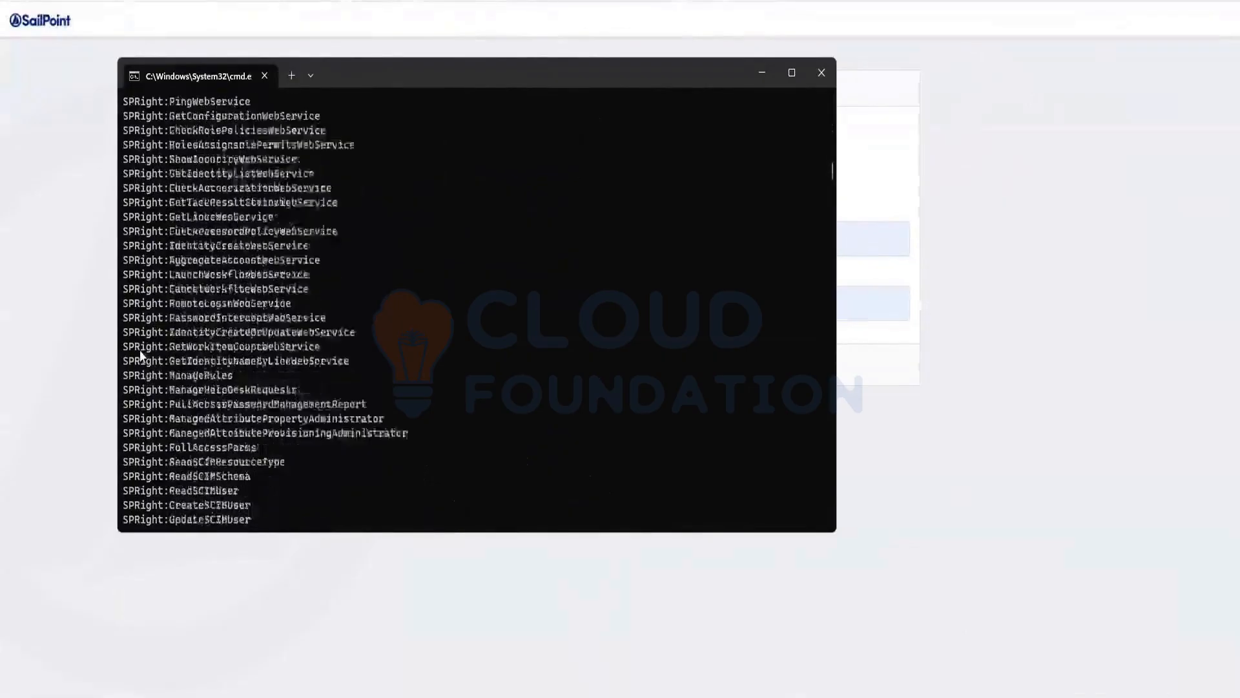
{"action": "scroll", "coordinate": [140, 355], "scroll_direction": "down", "scroll_amount": 15}
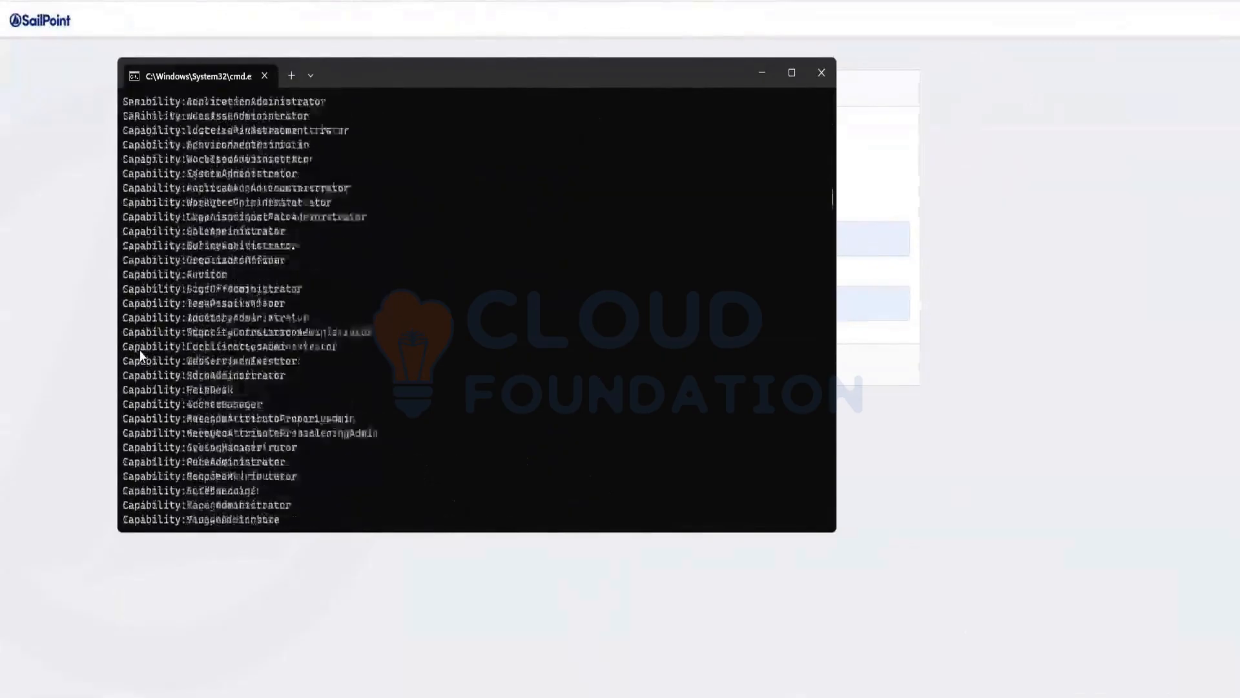
{"action": "scroll", "coordinate": [139, 350], "scroll_direction": "down", "scroll_amount": 6}
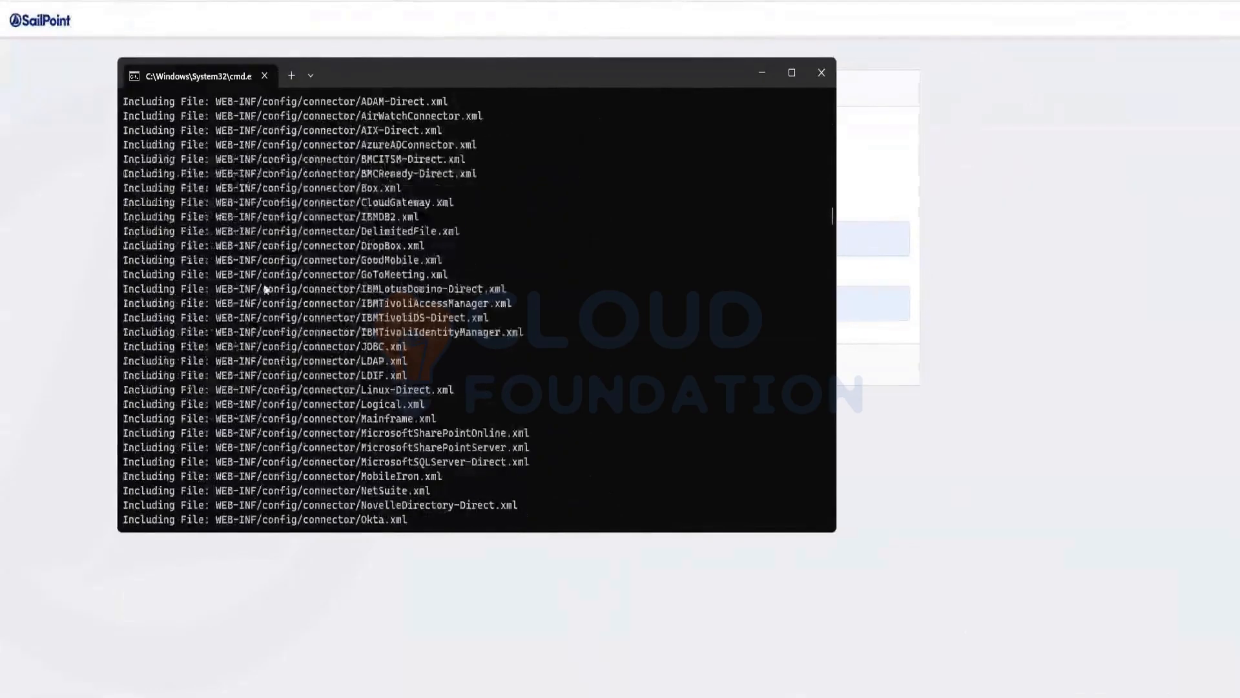
Examine the included connector files and configuration entries in the import output, and highlight the Identity:spadmin line
{"action": "scroll", "coordinate": [333, 195], "scroll_direction": "down", "scroll_amount": 3}
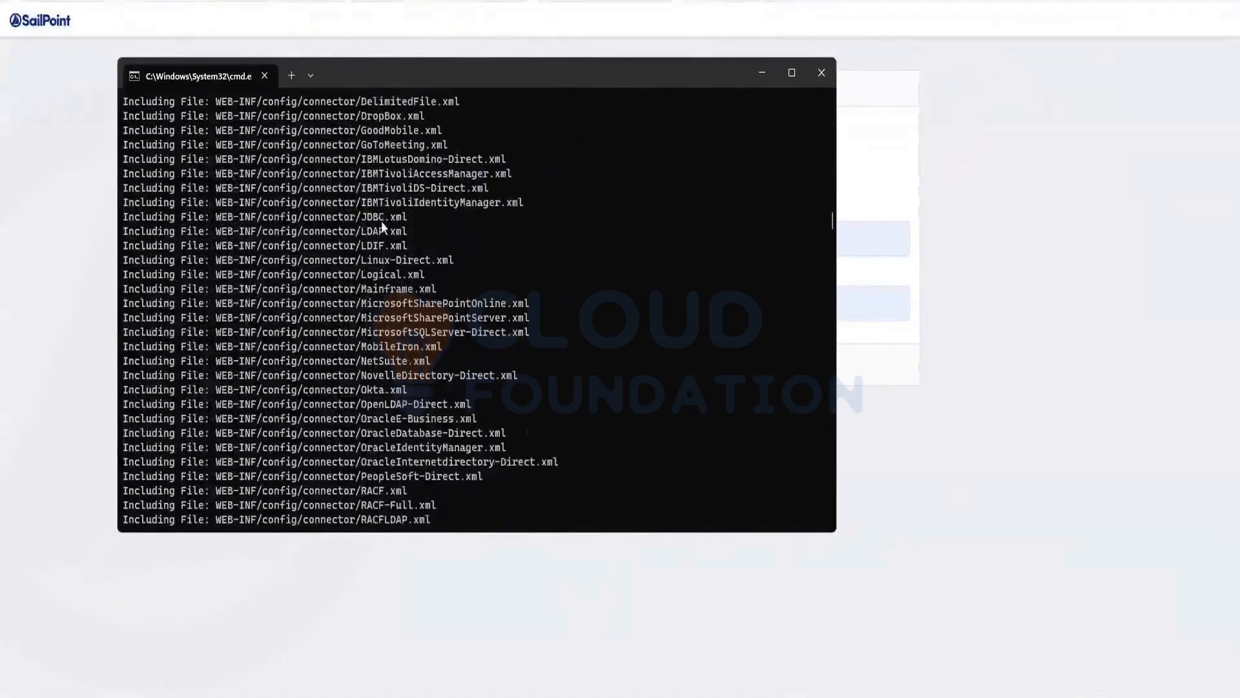
{"action": "scroll", "coordinate": [385, 243], "scroll_direction": "up", "scroll_amount": 5}
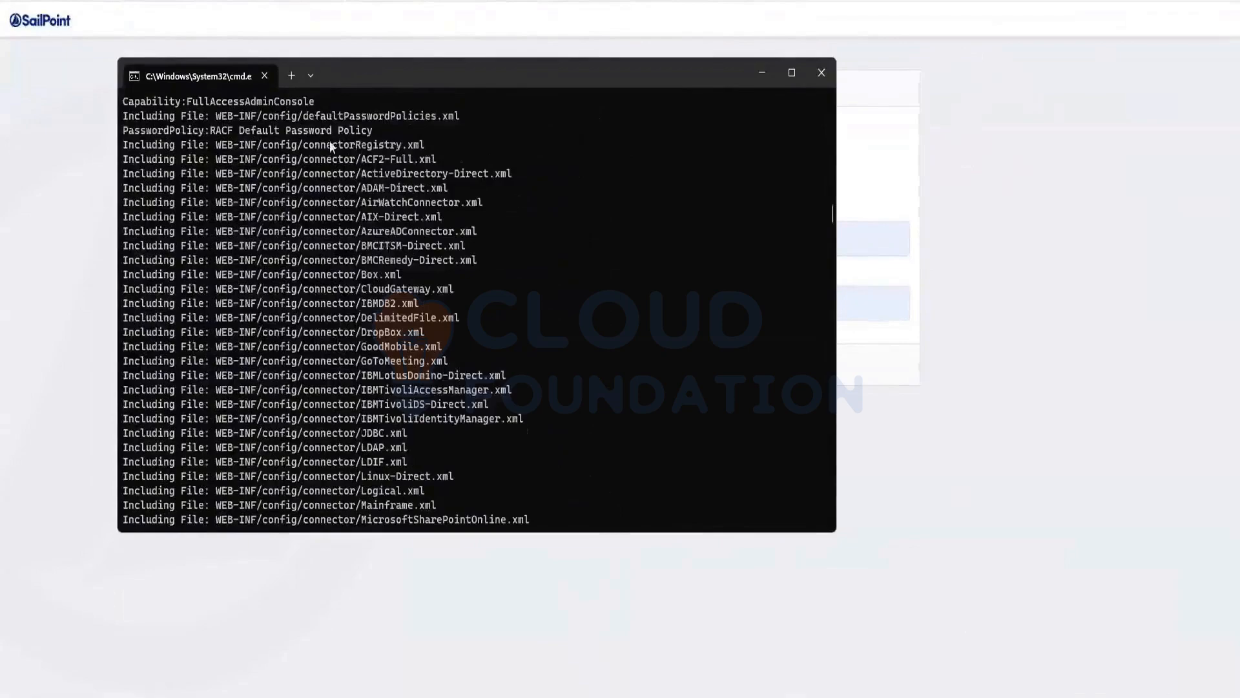
{"action": "scroll", "coordinate": [364, 200], "scroll_direction": "down", "scroll_amount": 1}
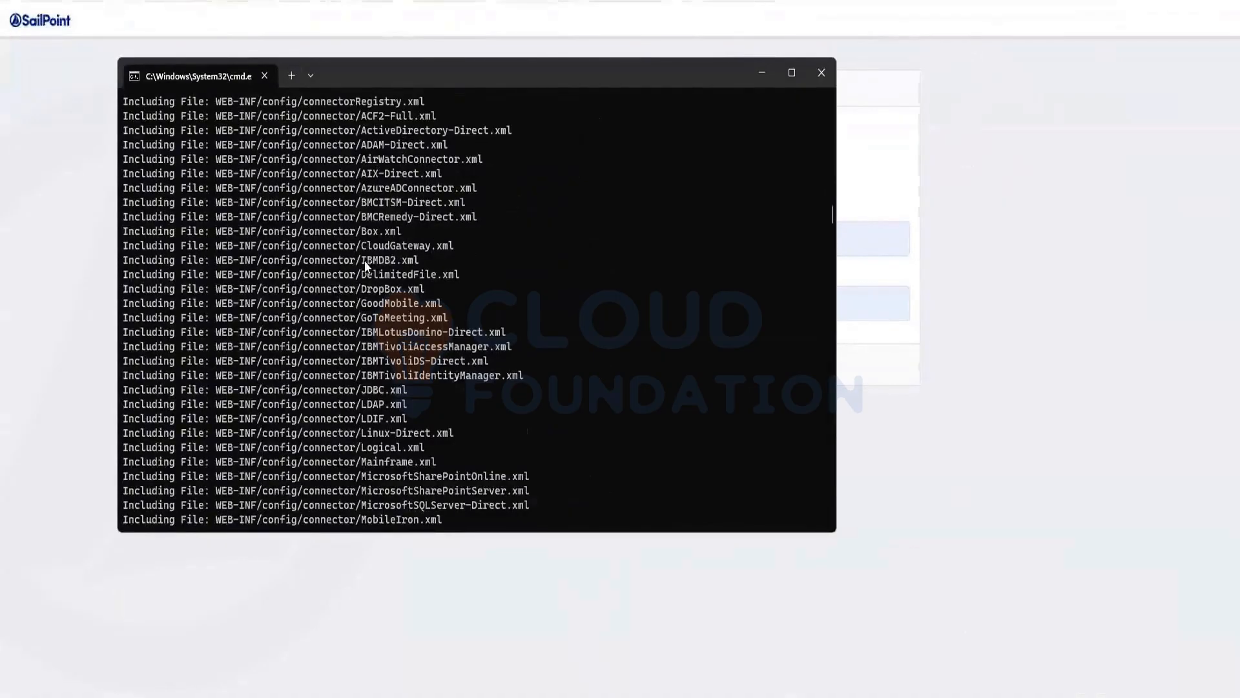
{"action": "scroll", "coordinate": [380, 331], "scroll_direction": "down", "scroll_amount": 2}
{"action": "scroll", "coordinate": [364, 333], "scroll_direction": "down", "scroll_amount": 1}
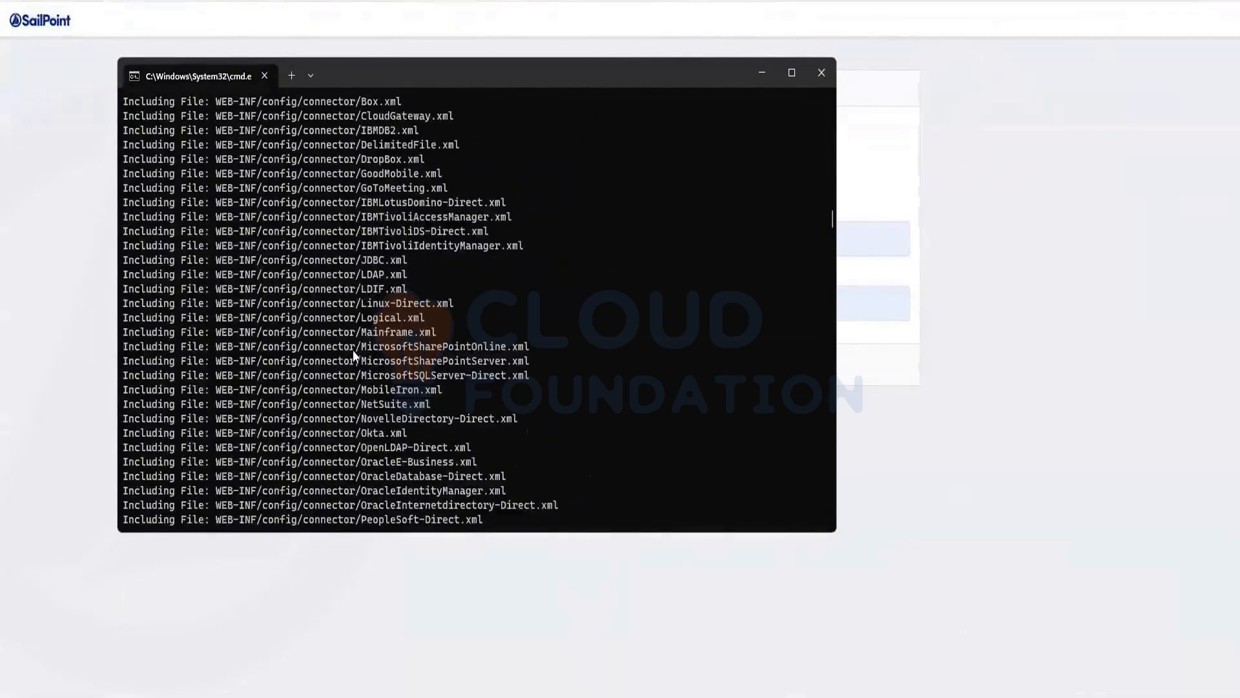
{"action": "scroll", "coordinate": [353, 350], "scroll_direction": "down", "scroll_amount": 10}
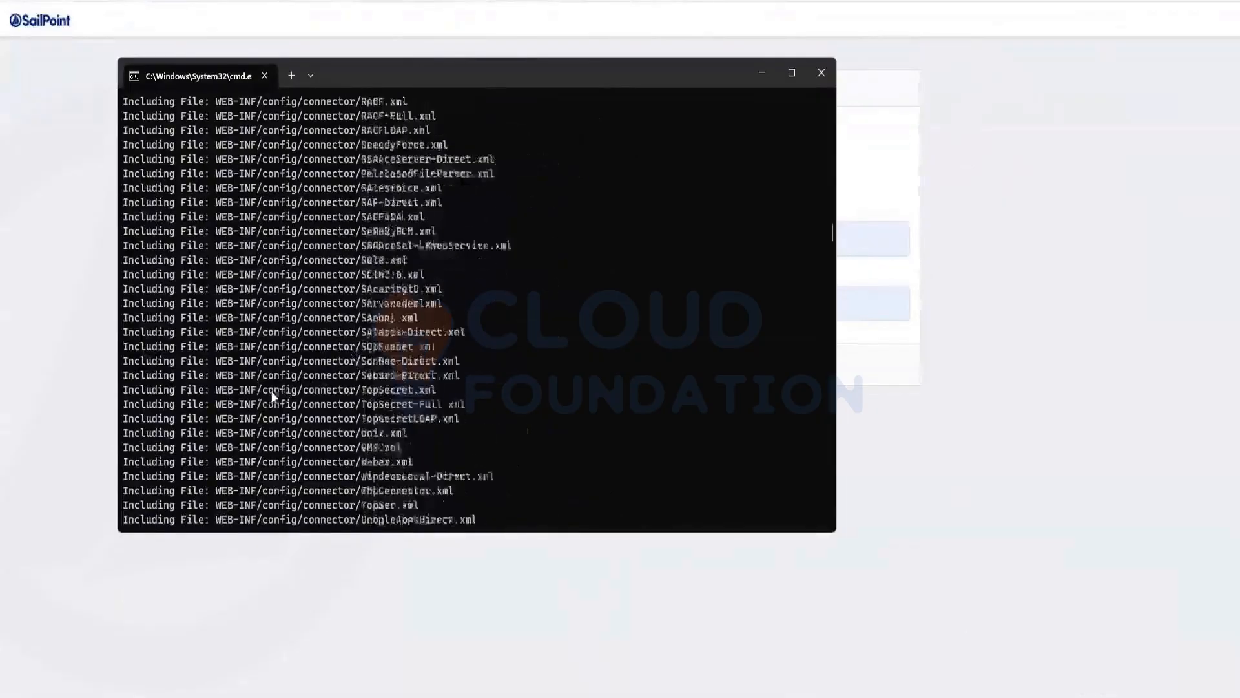
{"action": "scroll", "coordinate": [272, 396], "scroll_direction": "down", "scroll_amount": 15}
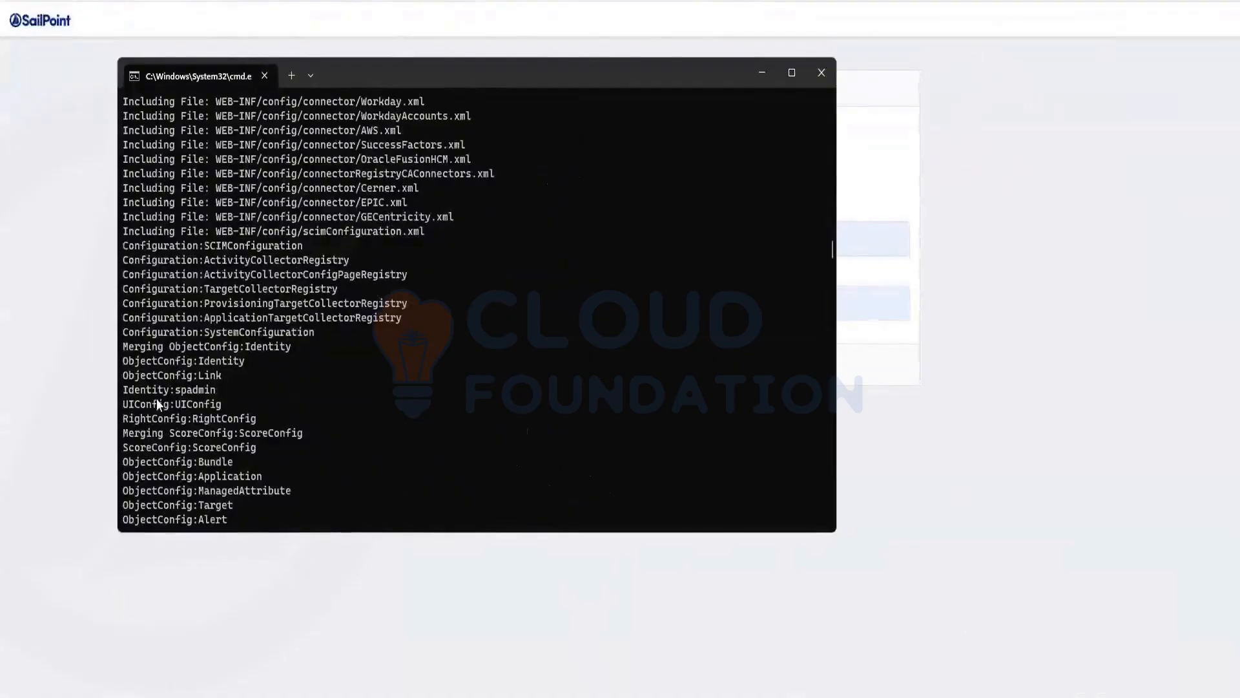
{"action": "left_click_drag", "start_coordinate": [220, 389], "coordinate": [122, 390]}
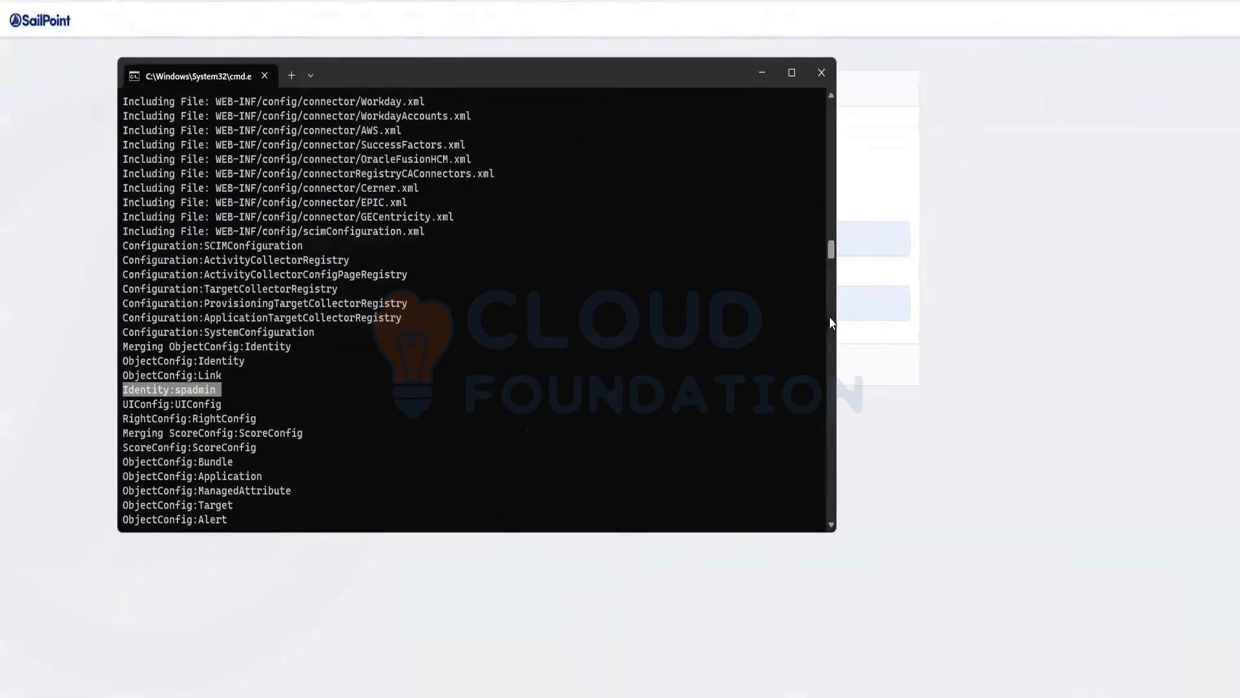
Return to the IdentityIQ login page in the browser and log in as spadmin with the prefilled credentials
{"action": "left_click", "coordinate": [1102, 316]}
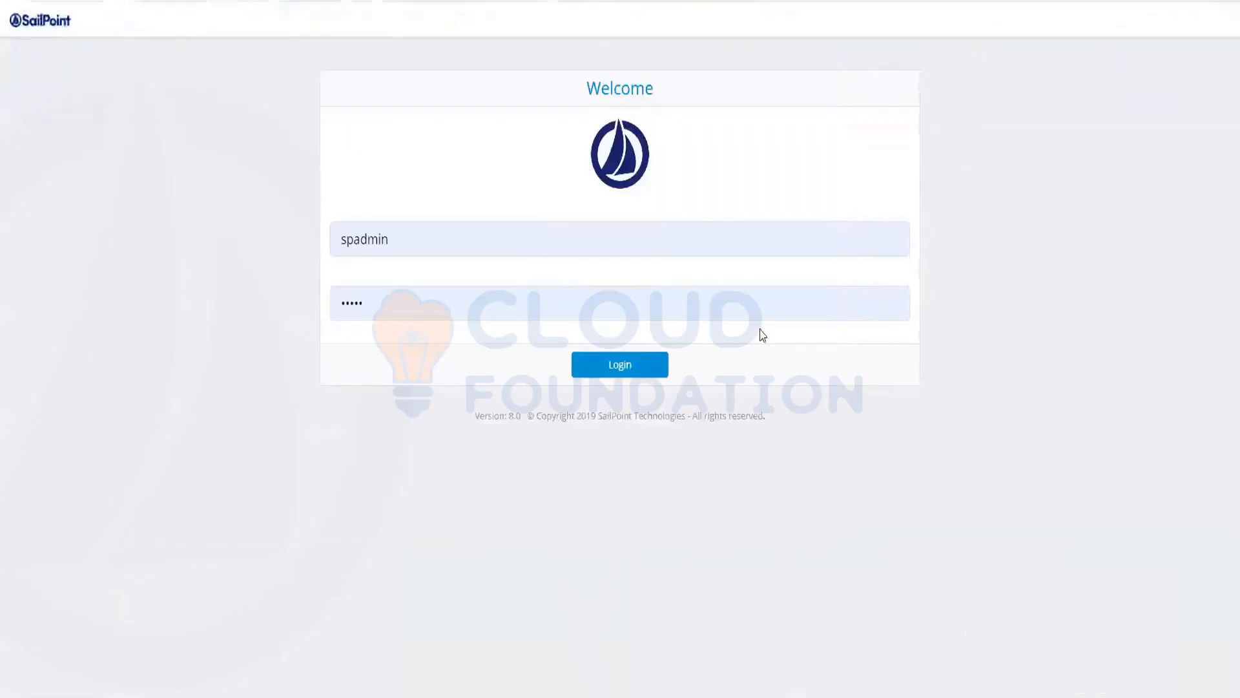
{"action": "left_click", "coordinate": [584, 372]}
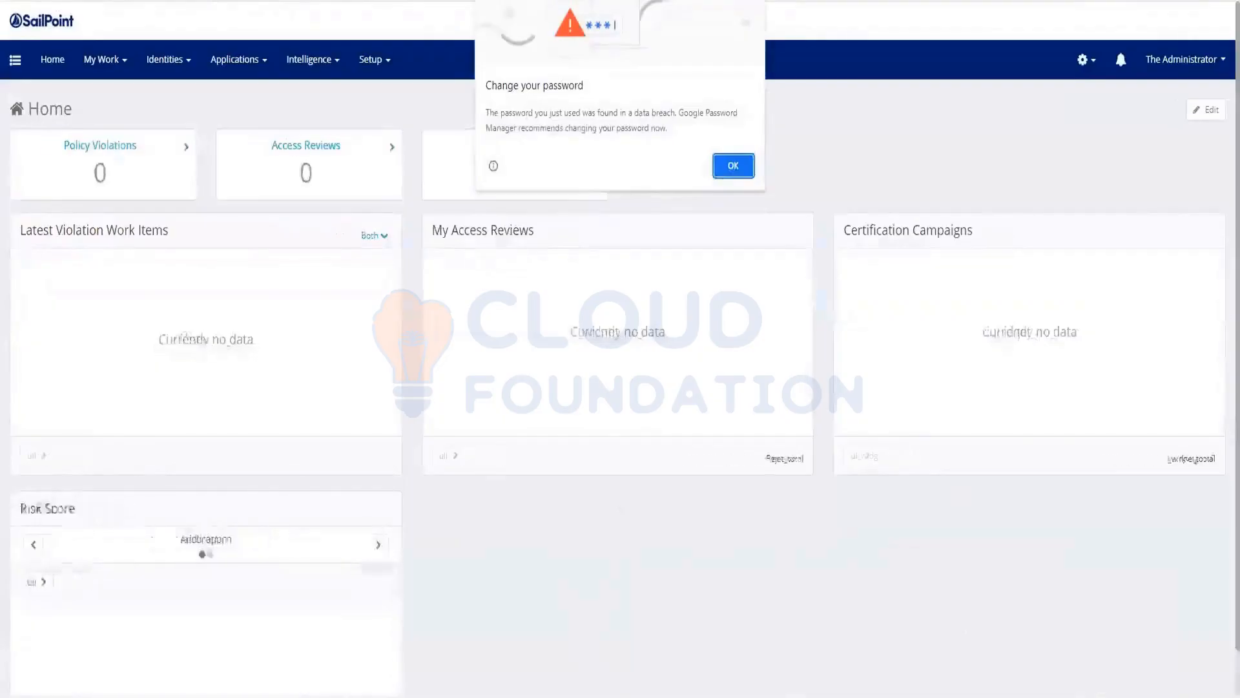
Switch to the iiq console window to recheck the Identity:spadmin entry, and return to the IdentityIQ Home page
{"action": "mouse_move", "coordinate": [970, 622]}
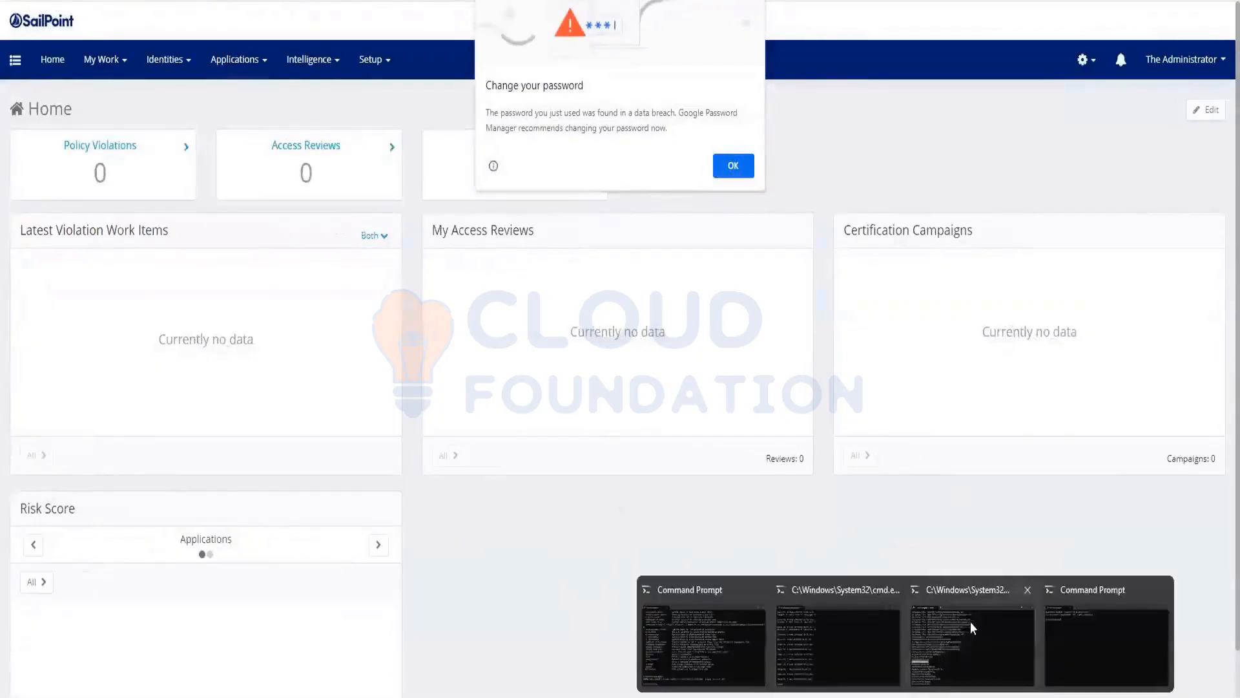
{"action": "left_click", "coordinate": [857, 618]}
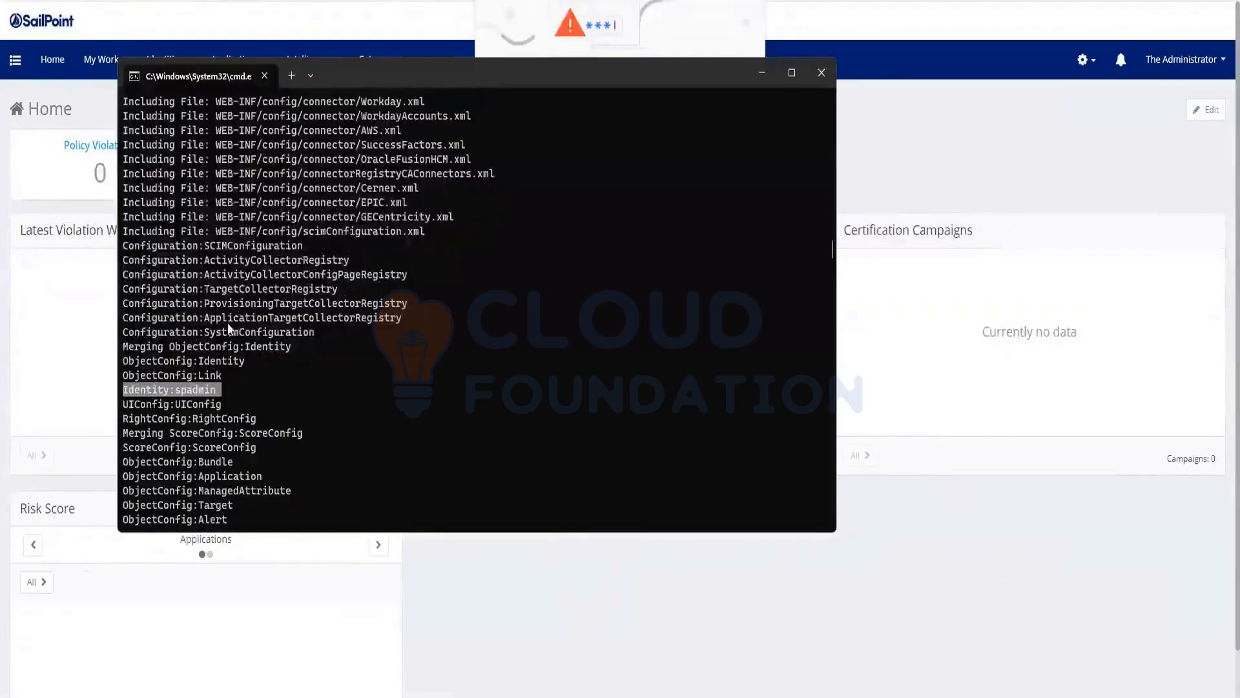
{"action": "left_click", "coordinate": [75, 108]}
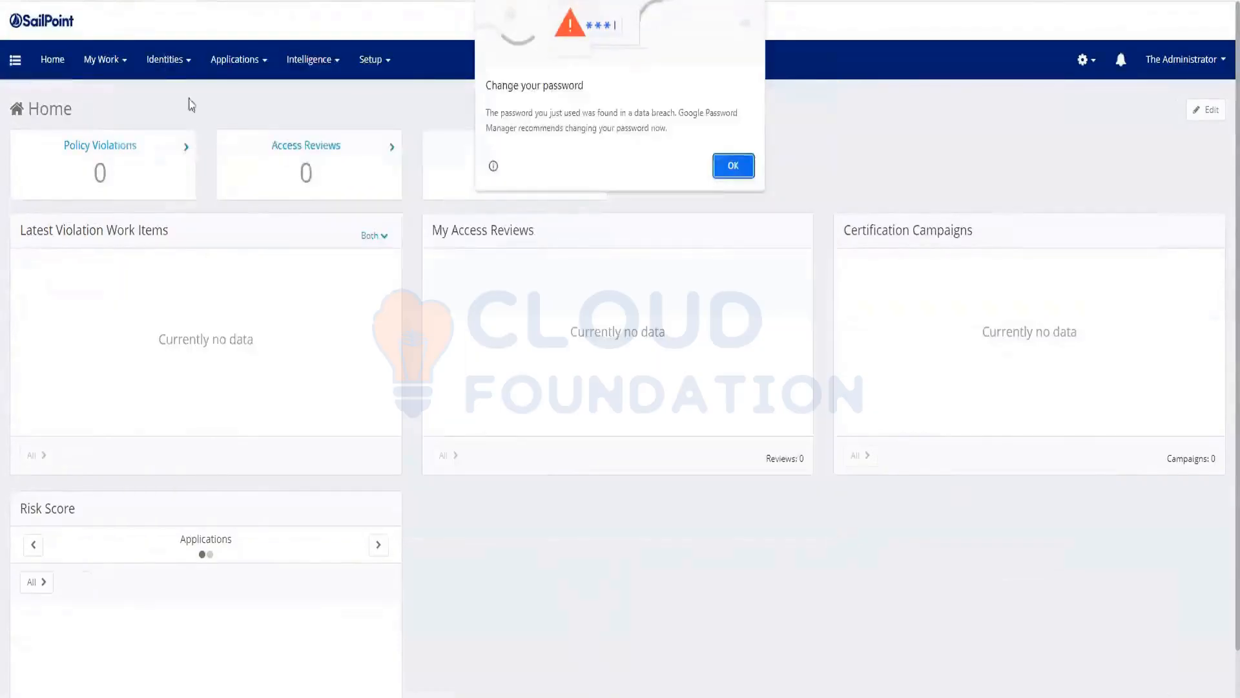
Dismiss the browser's change-password warning and open the Identity Warehouse to view the identities
{"action": "left_click", "coordinate": [727, 169]}
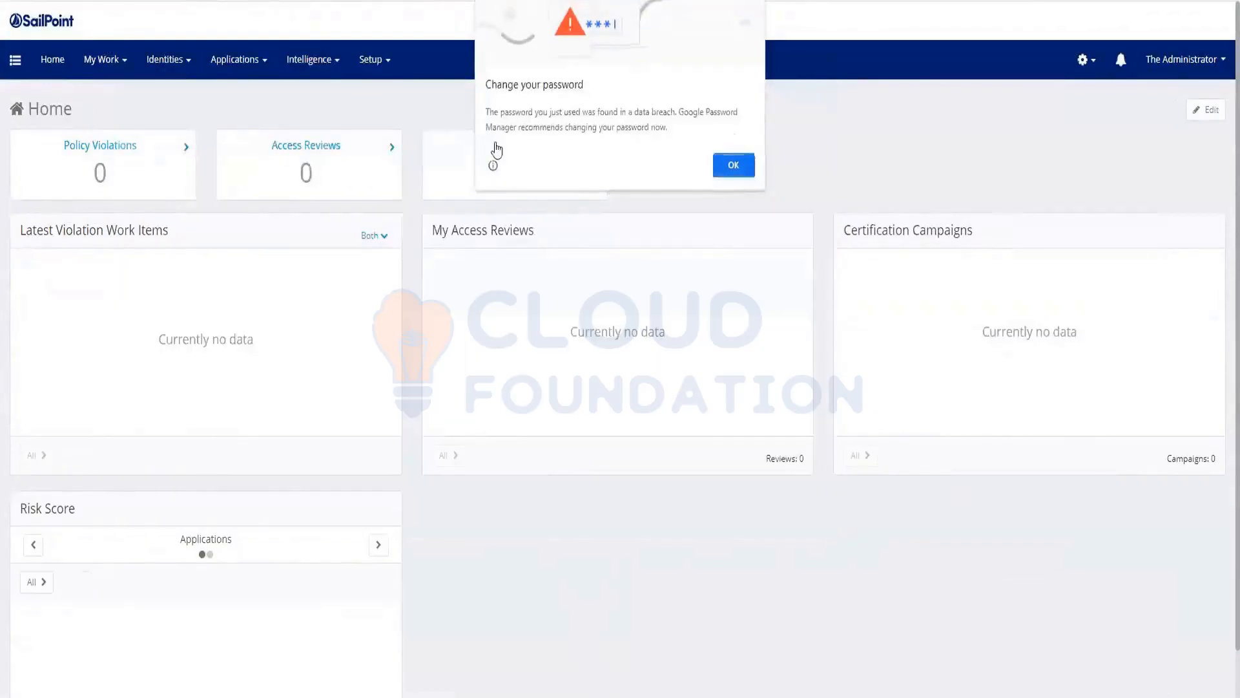
{"action": "left_click", "coordinate": [173, 71]}
{"action": "left_click", "coordinate": [172, 100]}
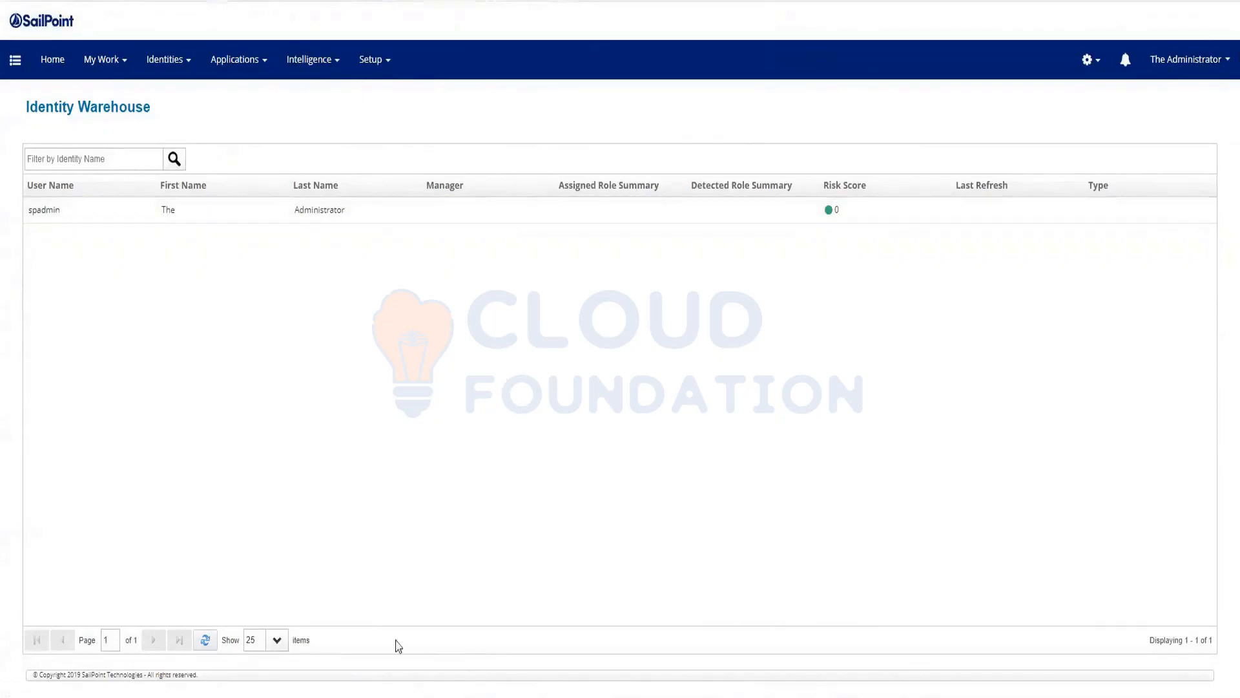
Switch to MySQL Workbench with the identityiq schema
{"action": "left_click", "coordinate": [878, 697]}
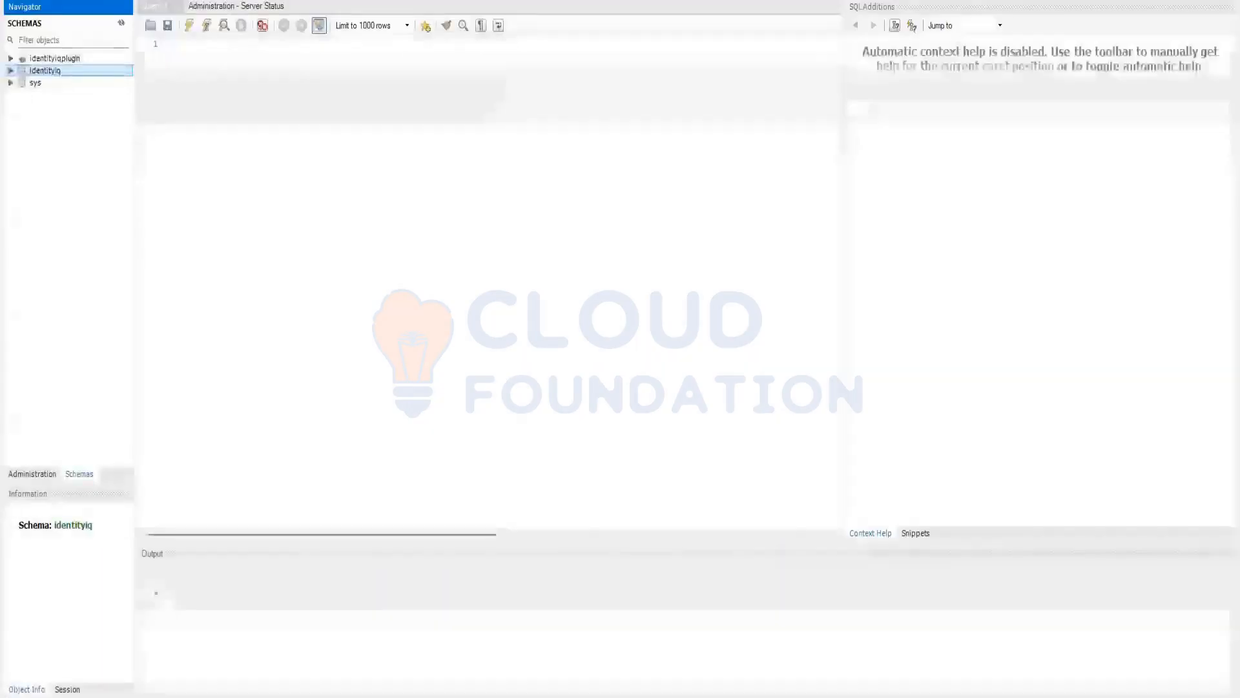
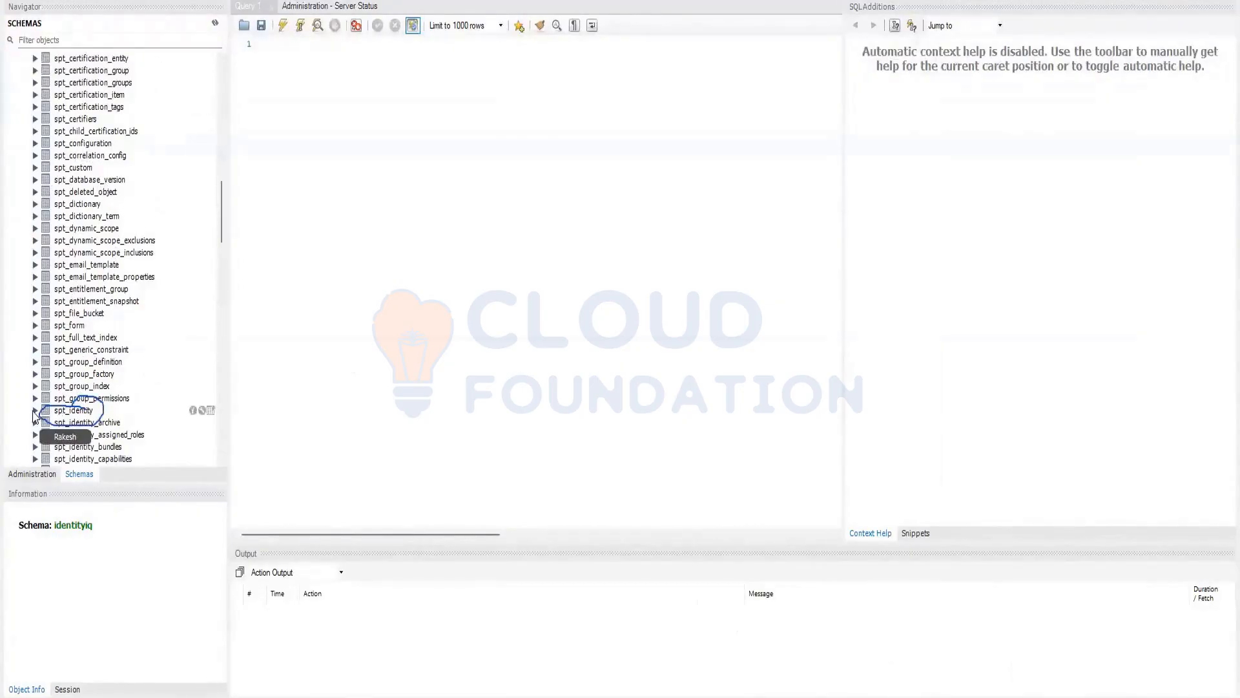
Expand the spt_identity table in the identityiq schema and query its rows with the 1000-row limit
{"action": "left_click", "coordinate": [35, 410]}
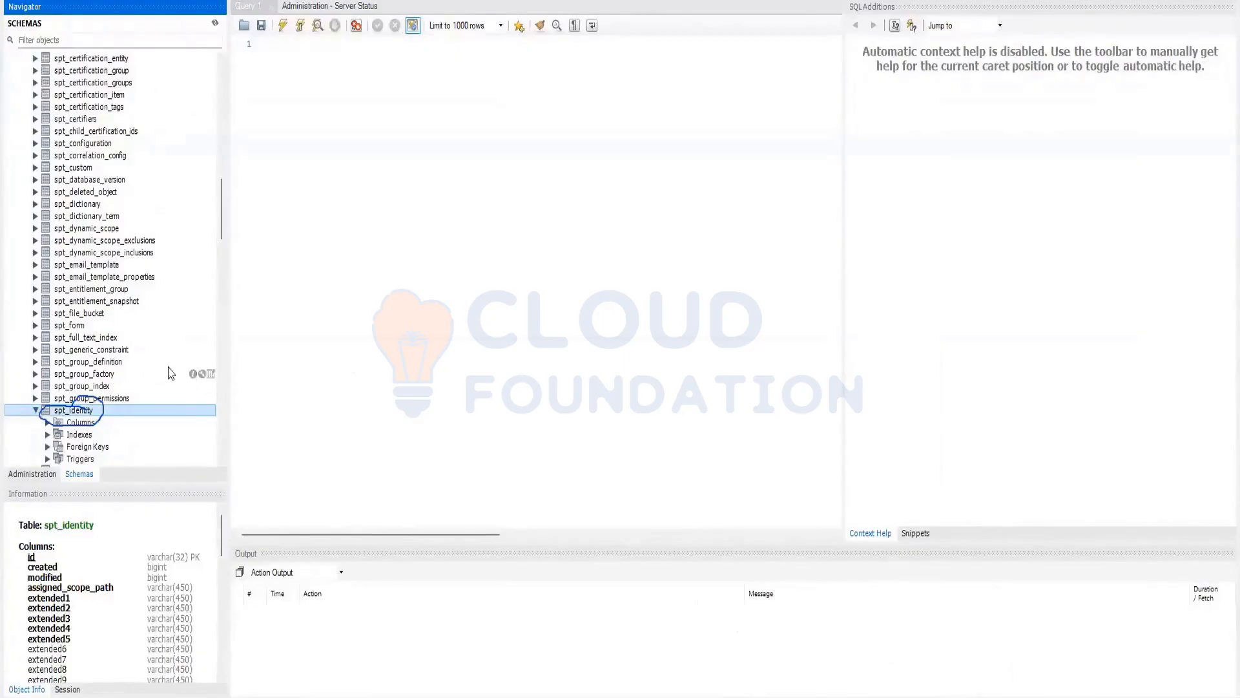
{"action": "scroll", "coordinate": [171, 370], "scroll_direction": "down", "scroll_amount": 2}
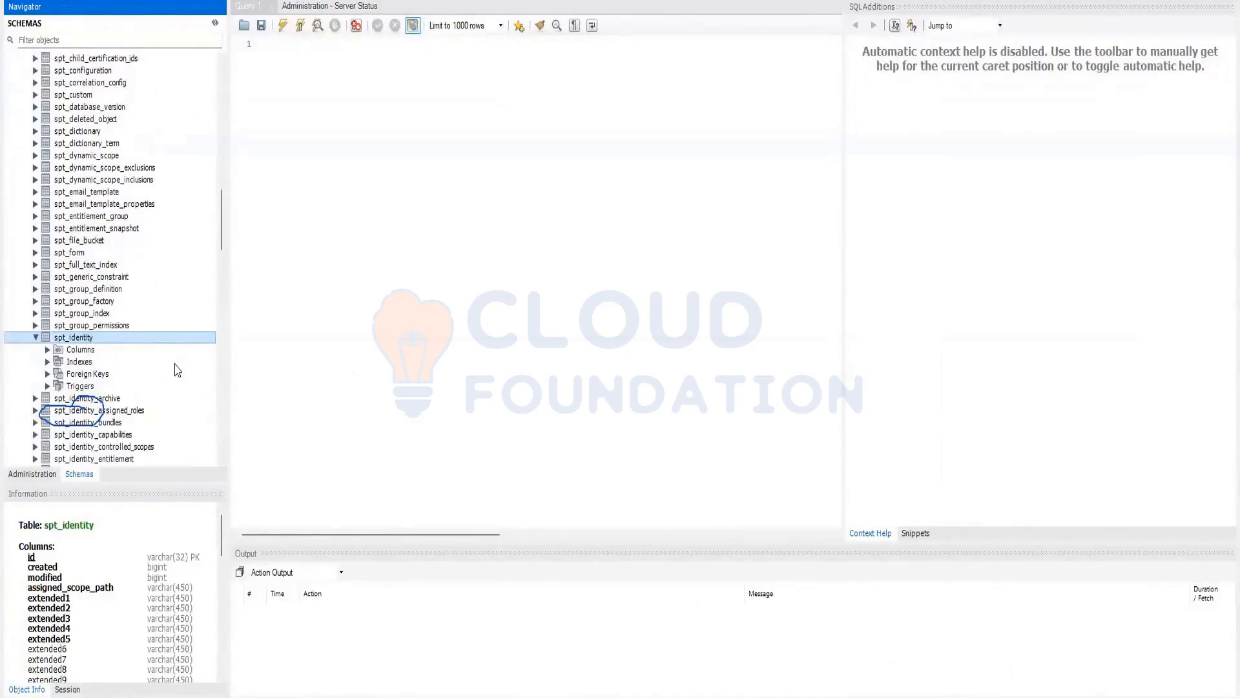
{"action": "right_click", "coordinate": [91, 347]}
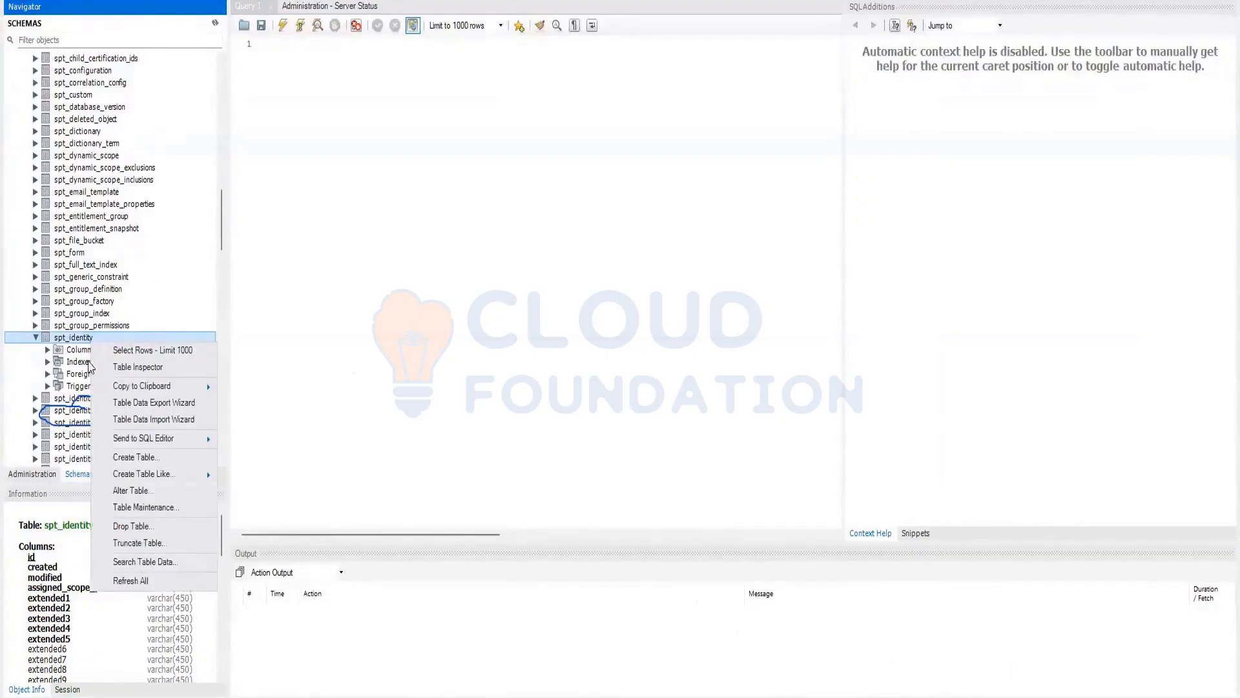
{"action": "left_click", "coordinate": [155, 353]}
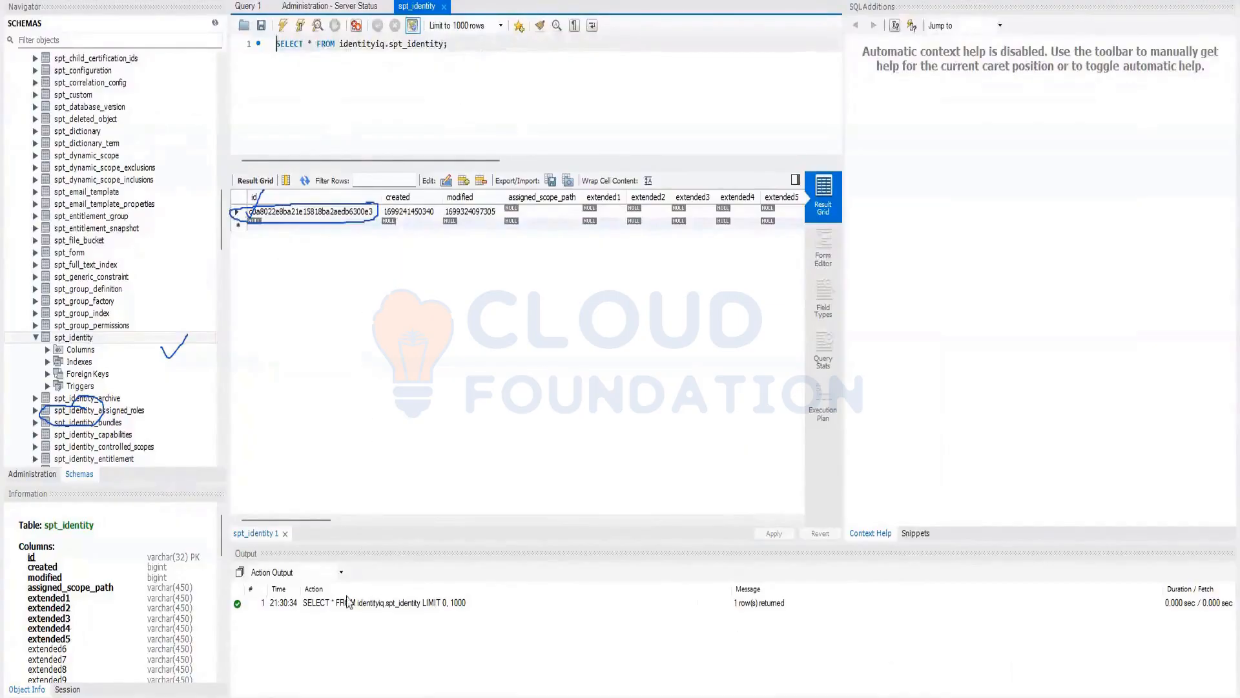
Switch to the Identity Warehouse in Chrome and open the spadmin identity to view its attributes
{"action": "mouse_move", "coordinate": [508, 696]}
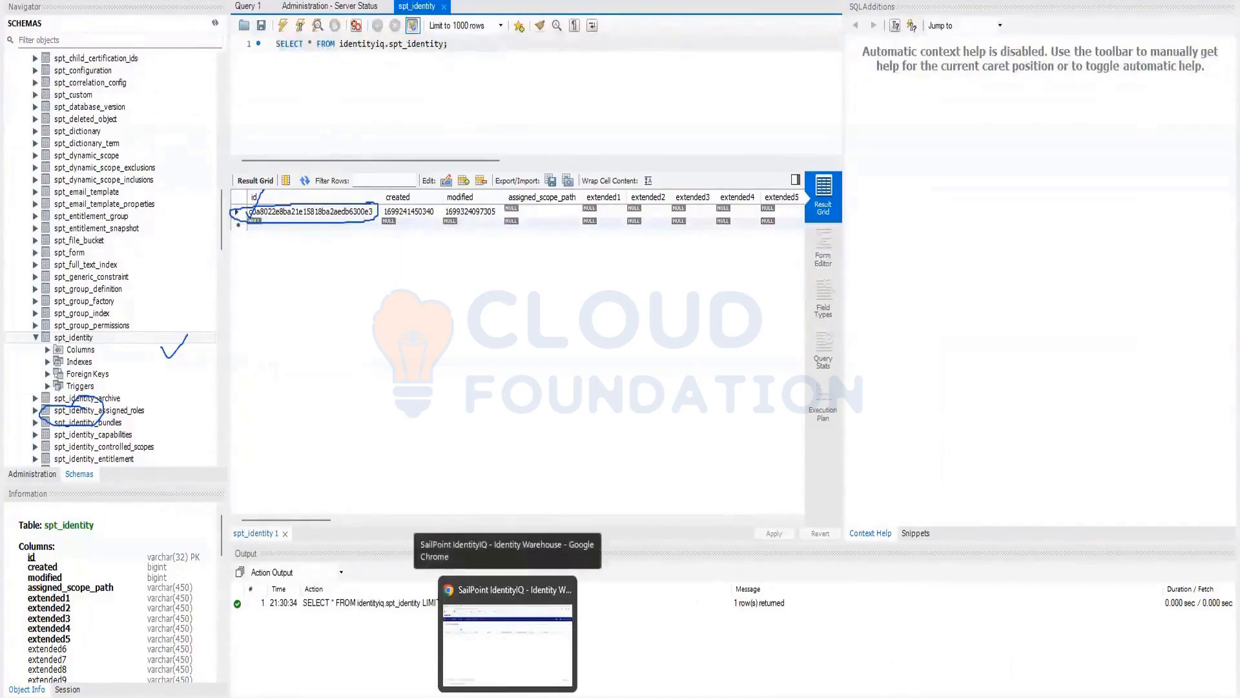
{"action": "left_click", "coordinate": [508, 636]}
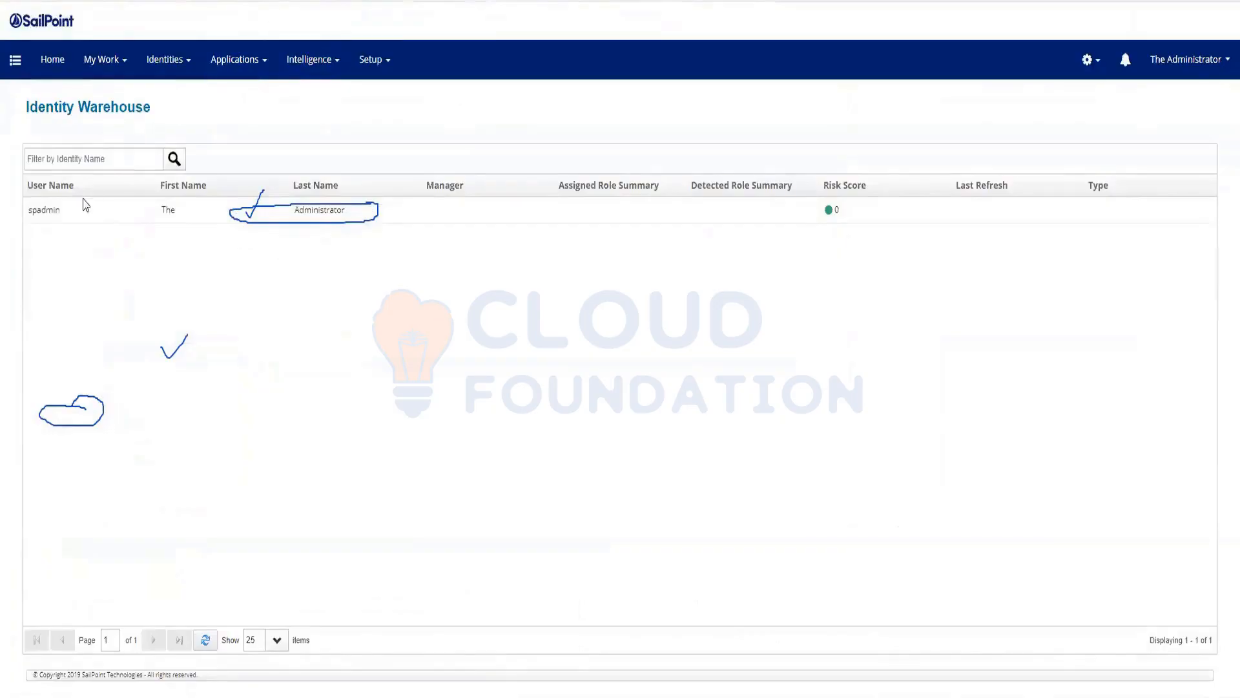
{"action": "left_click", "coordinate": [47, 213]}
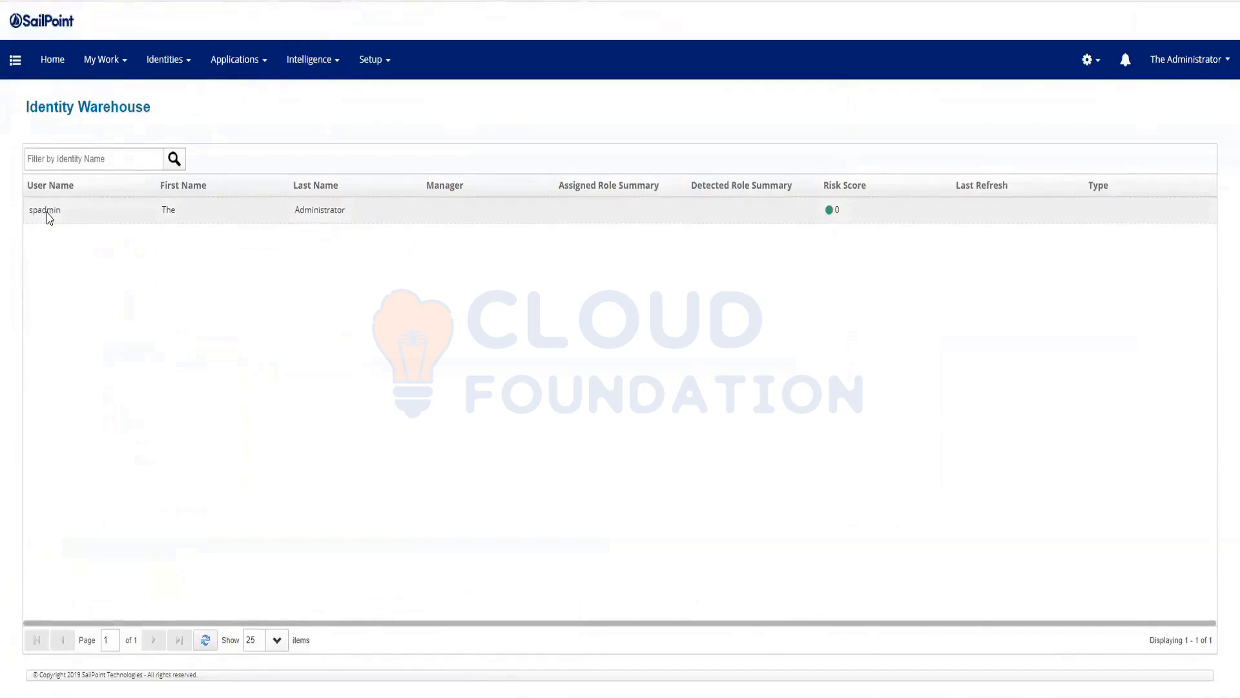
{"action": "left_click", "coordinate": [48, 215]}
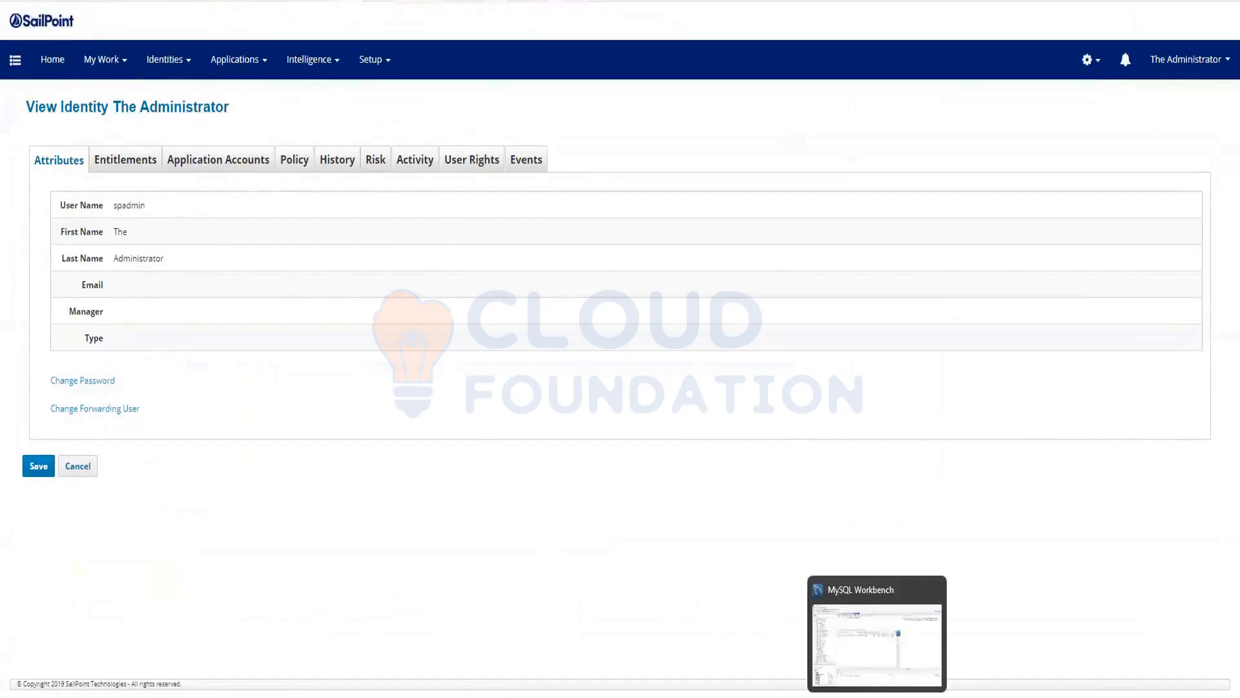
Switch back to MySQL Workbench and examine the id and name columns in the spt_identity query result
{"action": "left_click", "coordinate": [878, 696]}
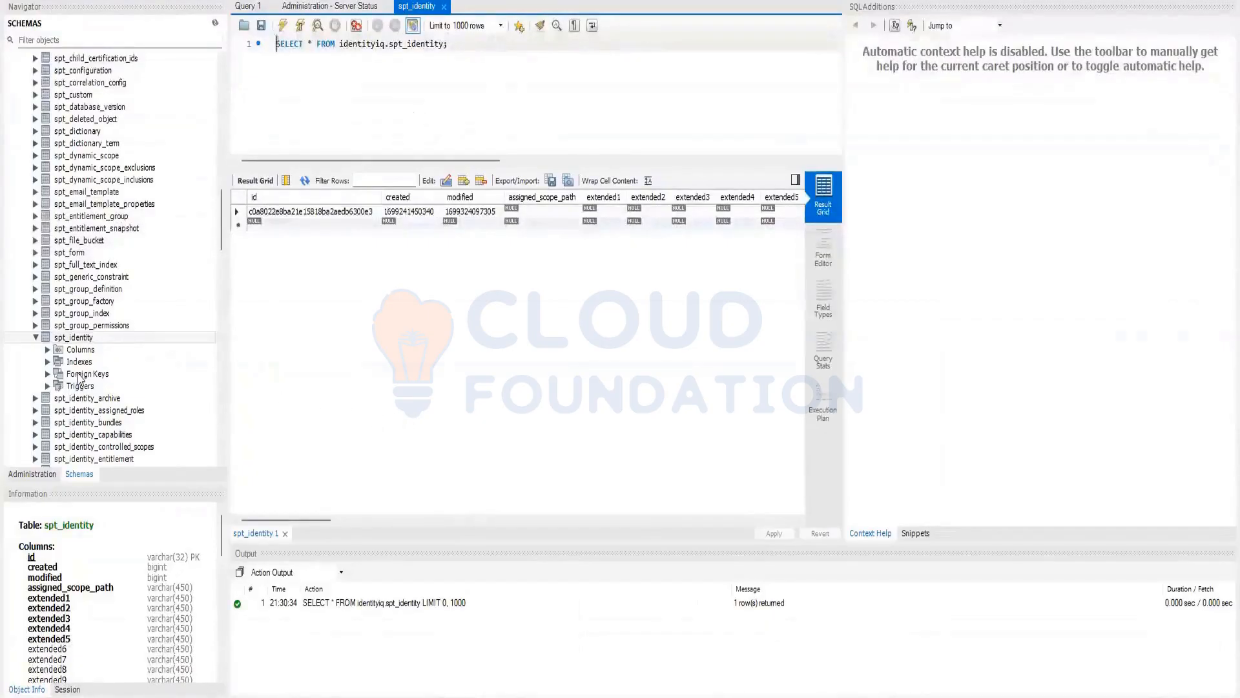
{"action": "scroll", "coordinate": [79, 379], "scroll_direction": "down", "scroll_amount": 2}
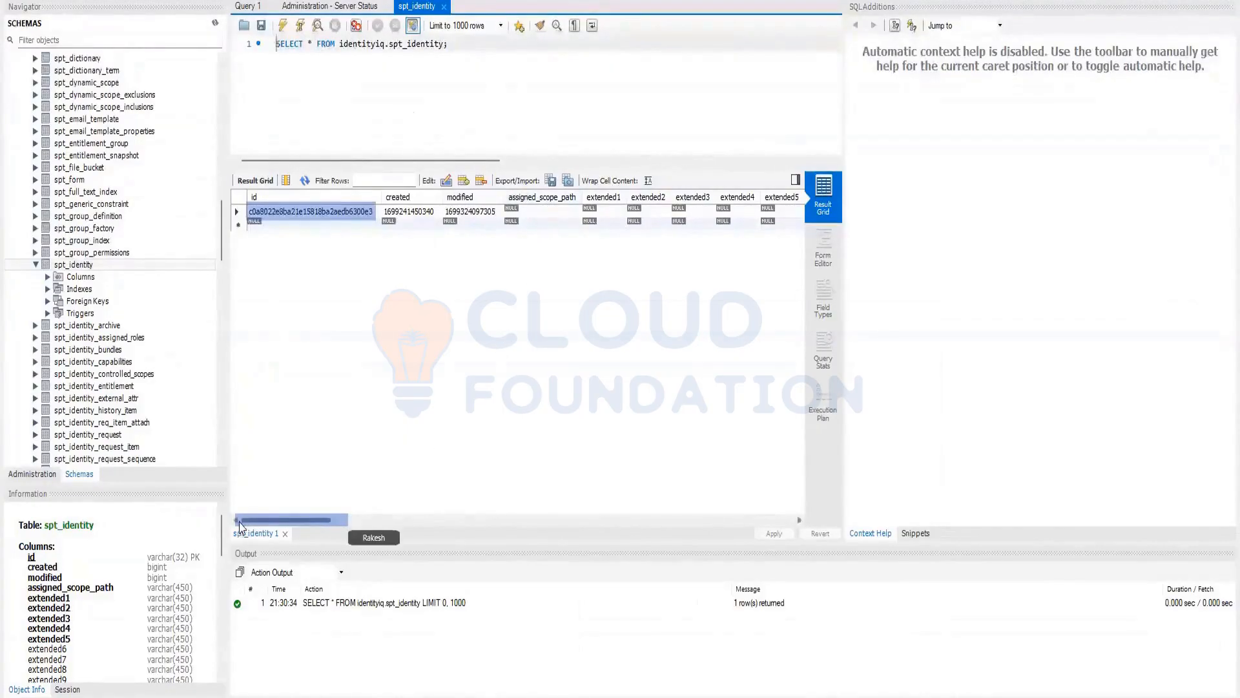
{"action": "left_click_drag", "start_coordinate": [291, 522], "coordinate": [338, 538]}
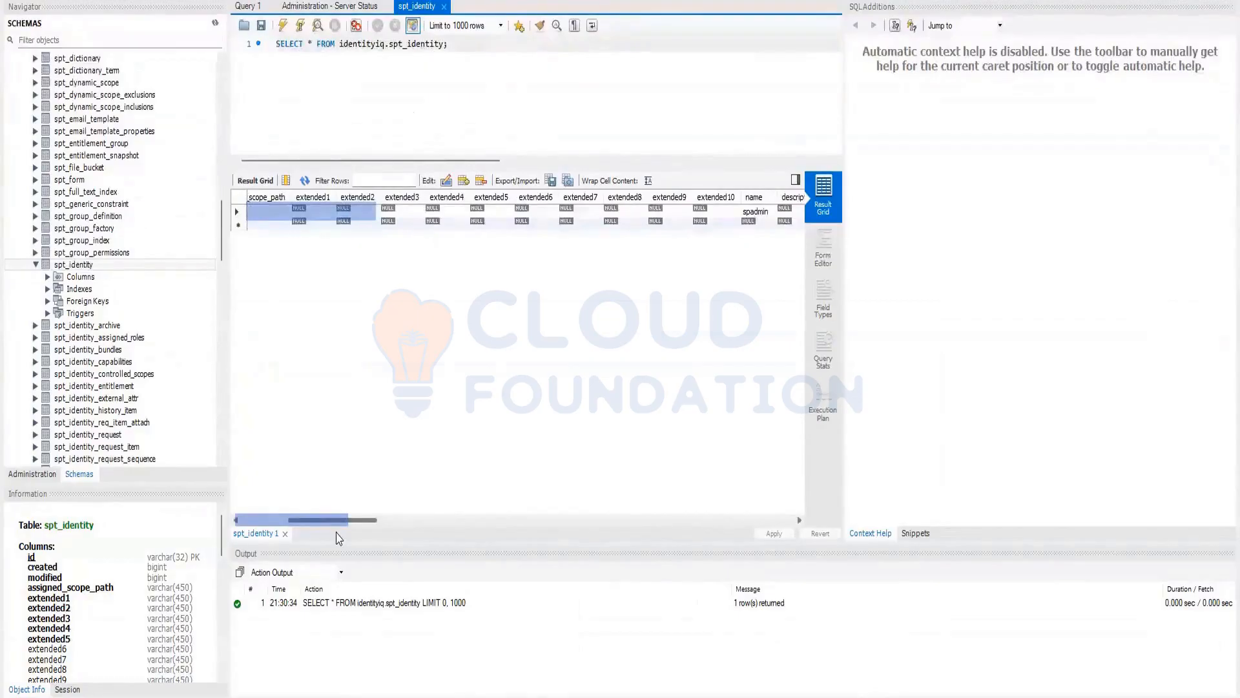
{"action": "left_click_drag", "start_coordinate": [338, 538], "coordinate": [352, 539]}
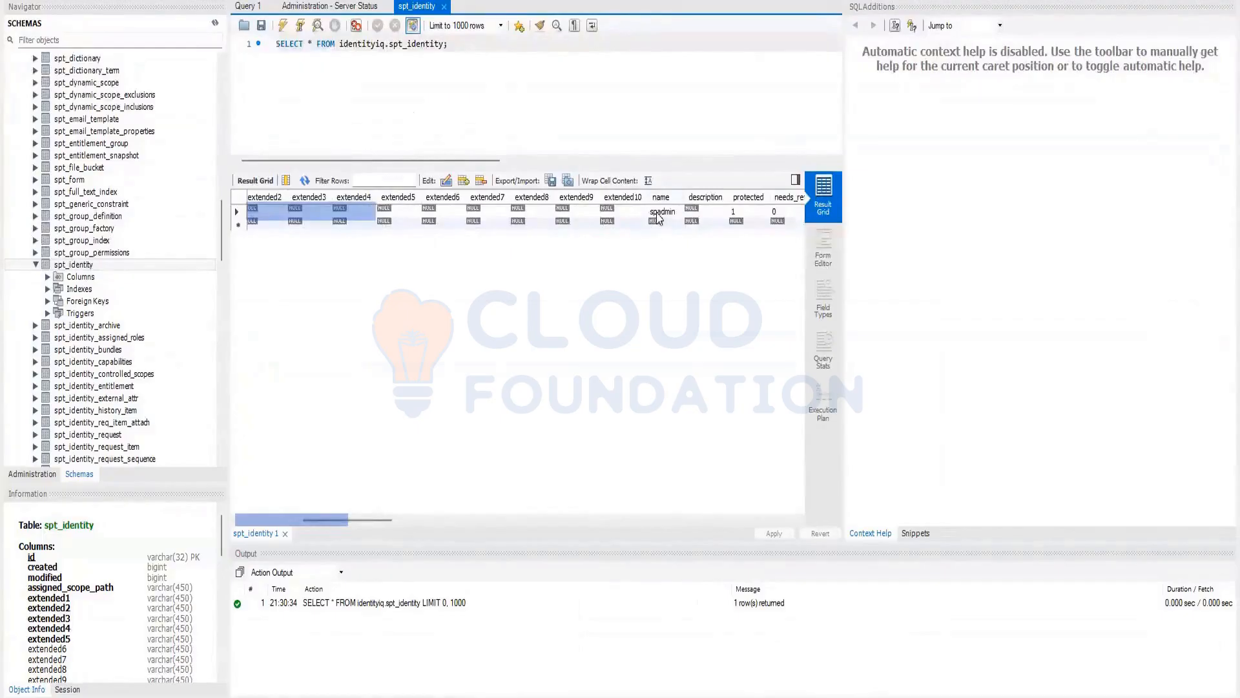
{"action": "left_click", "coordinate": [660, 198]}
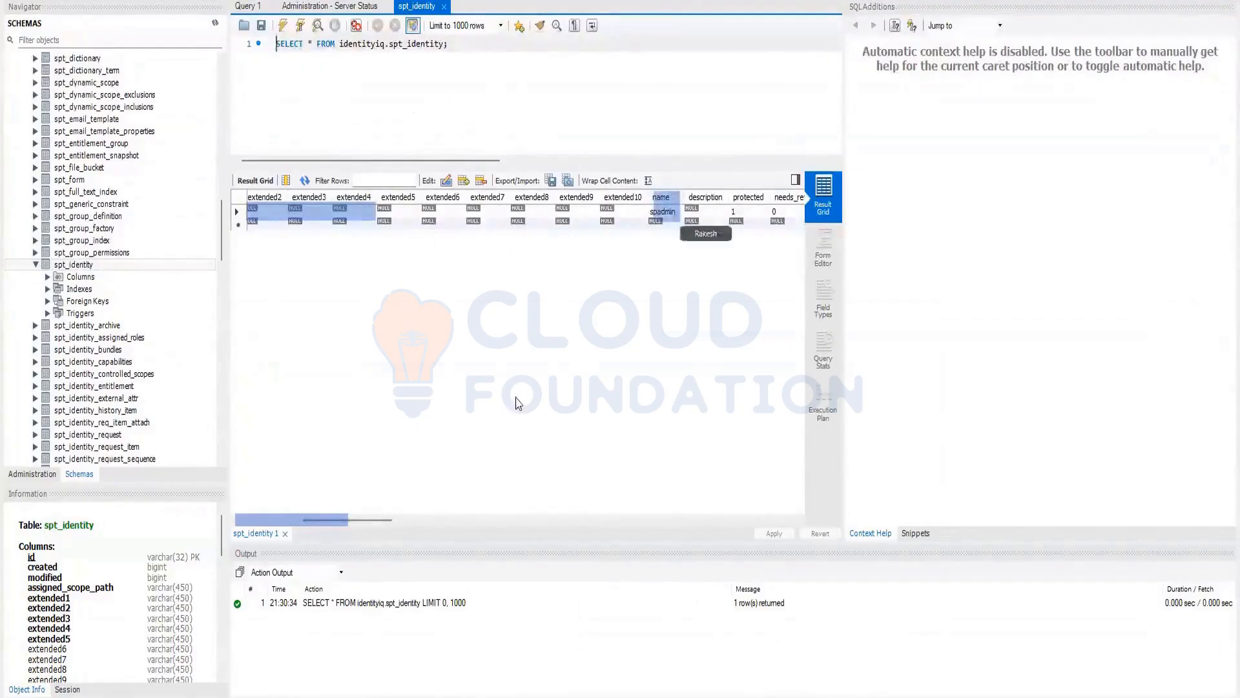
Examine the display_name, firstname and lastname columns of the spt_identity record and select its stored password value
{"action": "left_click_drag", "start_coordinate": [330, 527], "coordinate": [398, 548]}
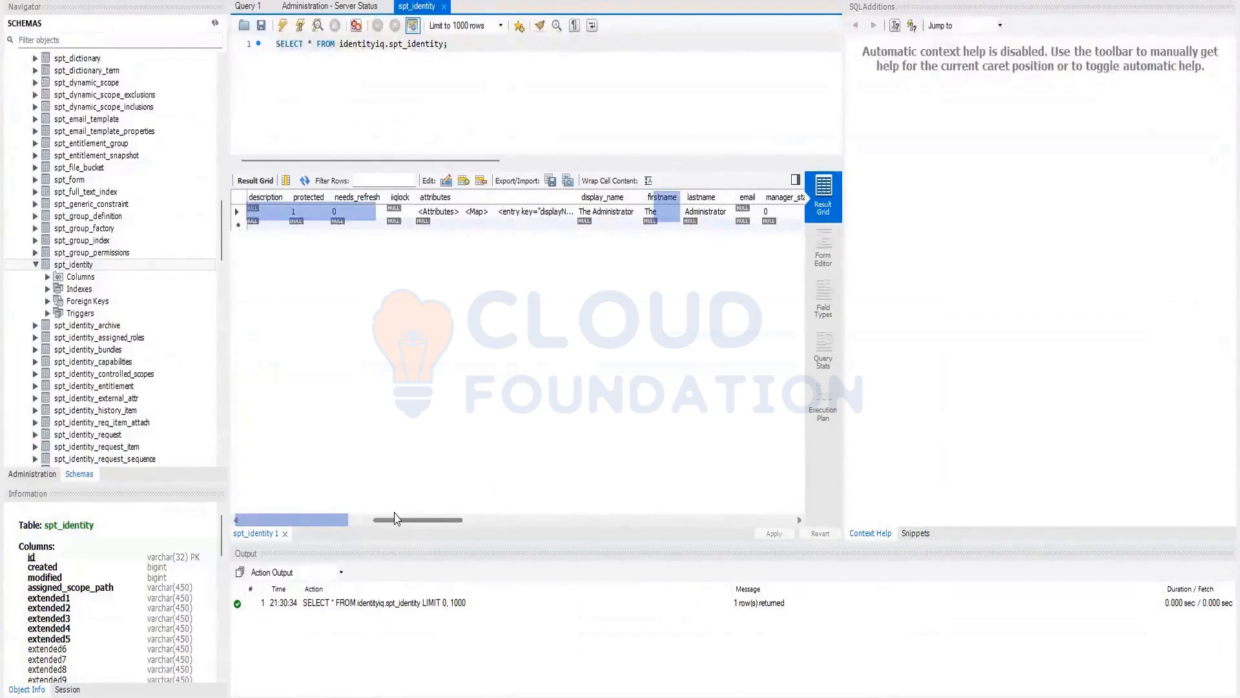
{"action": "left_click_drag", "start_coordinate": [385, 529], "coordinate": [434, 536]}
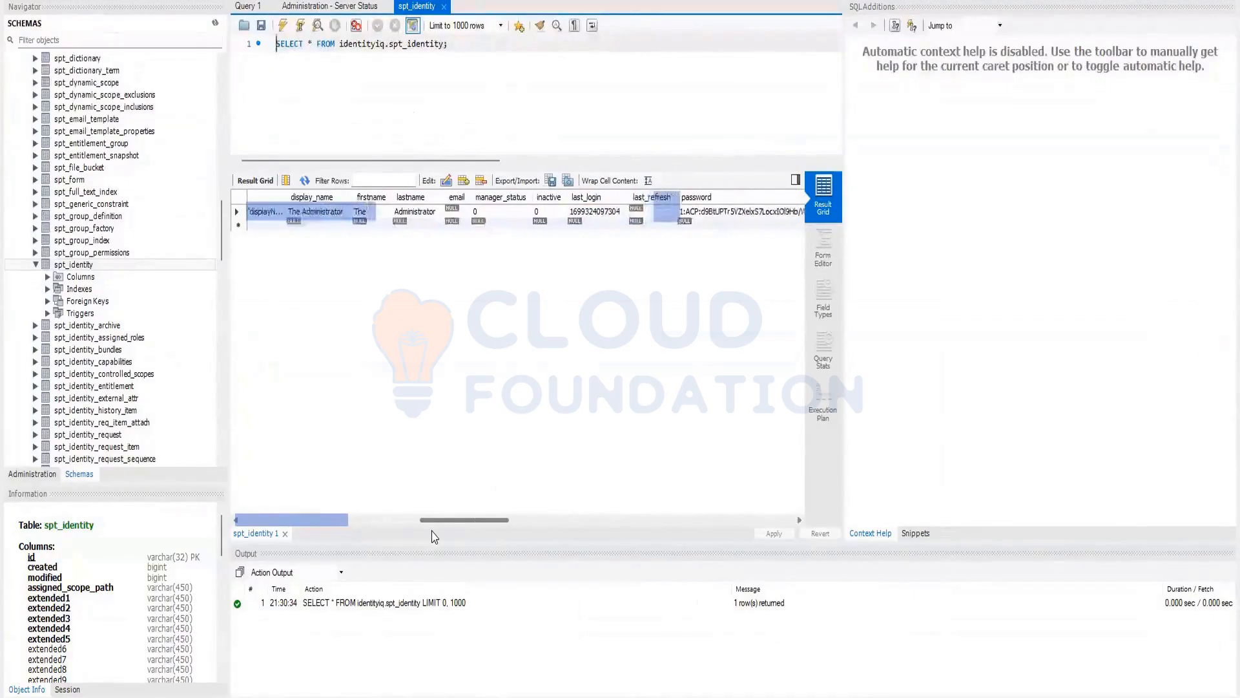
{"action": "left_click_drag", "start_coordinate": [435, 539], "coordinate": [457, 542]}
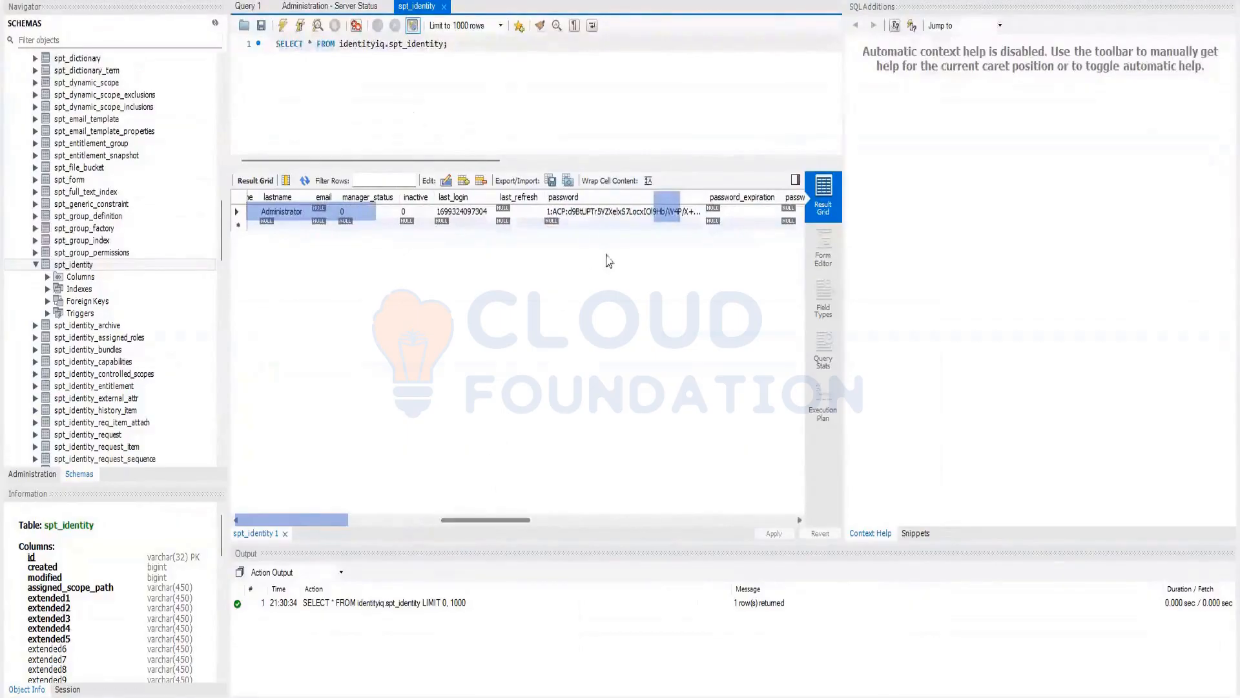
{"action": "left_click", "coordinate": [599, 214]}
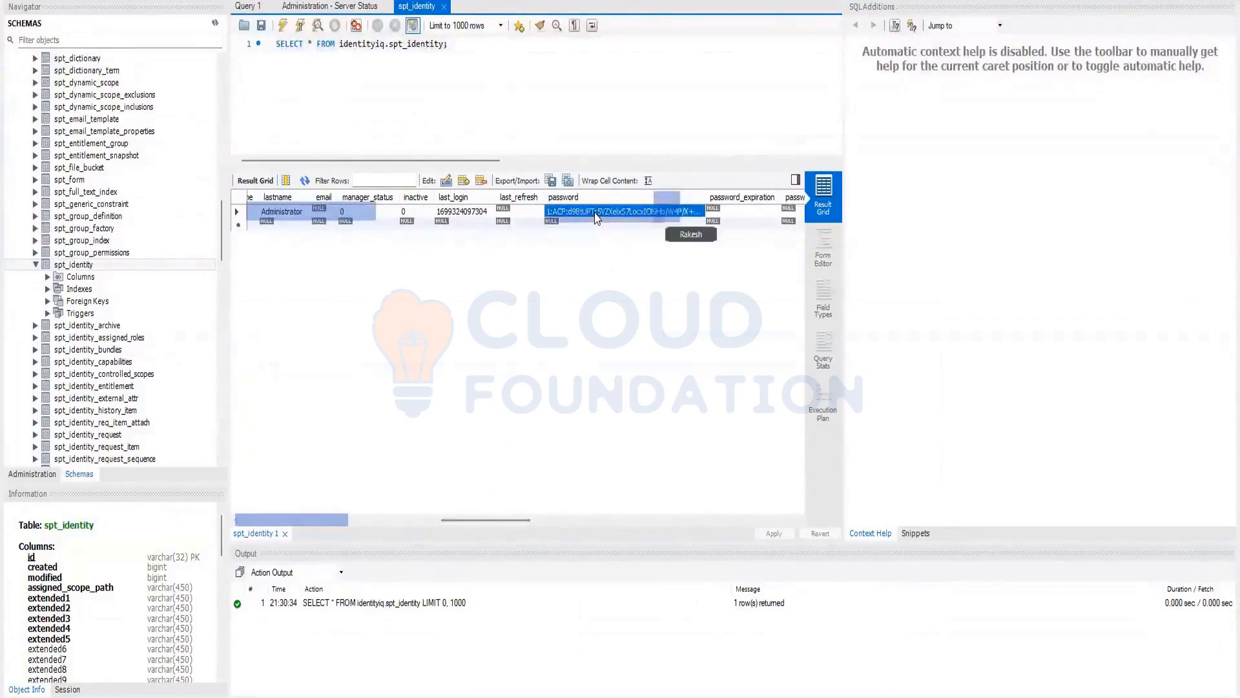